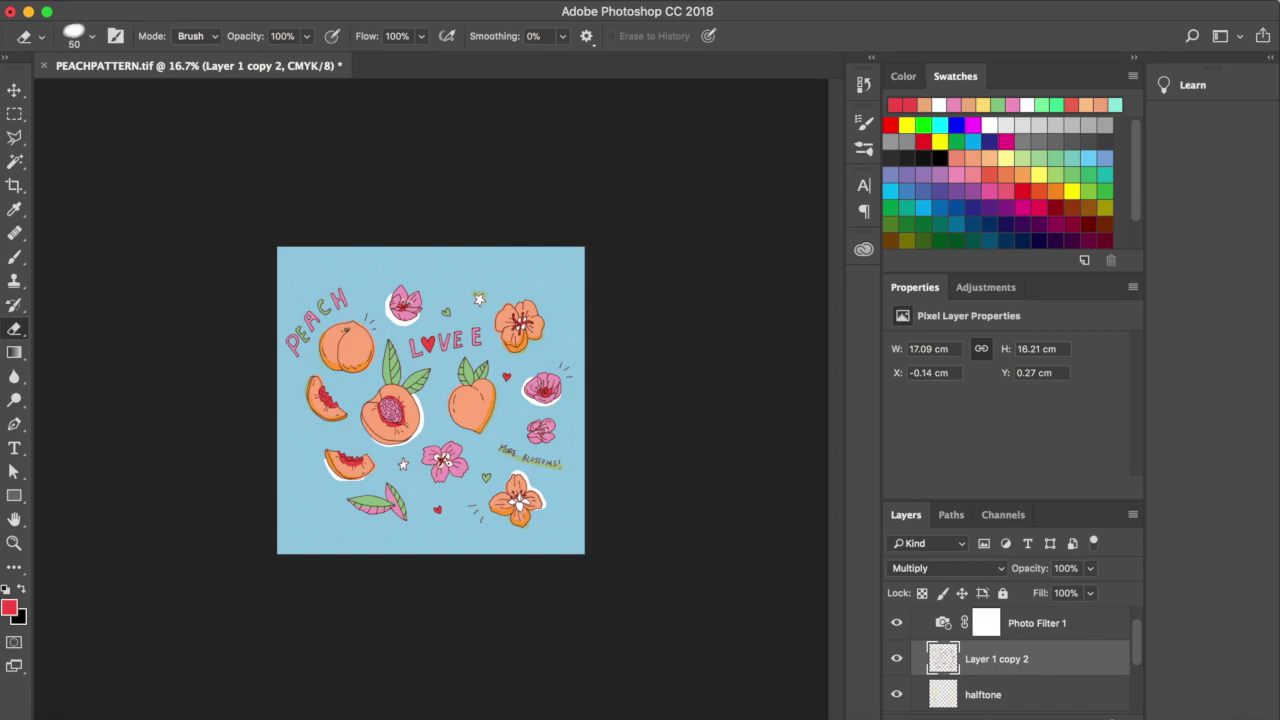
Copy the lassoed peach half onto its own layer, move it over the top-right edge, and check the image size.
key(l)
key(super+equal)
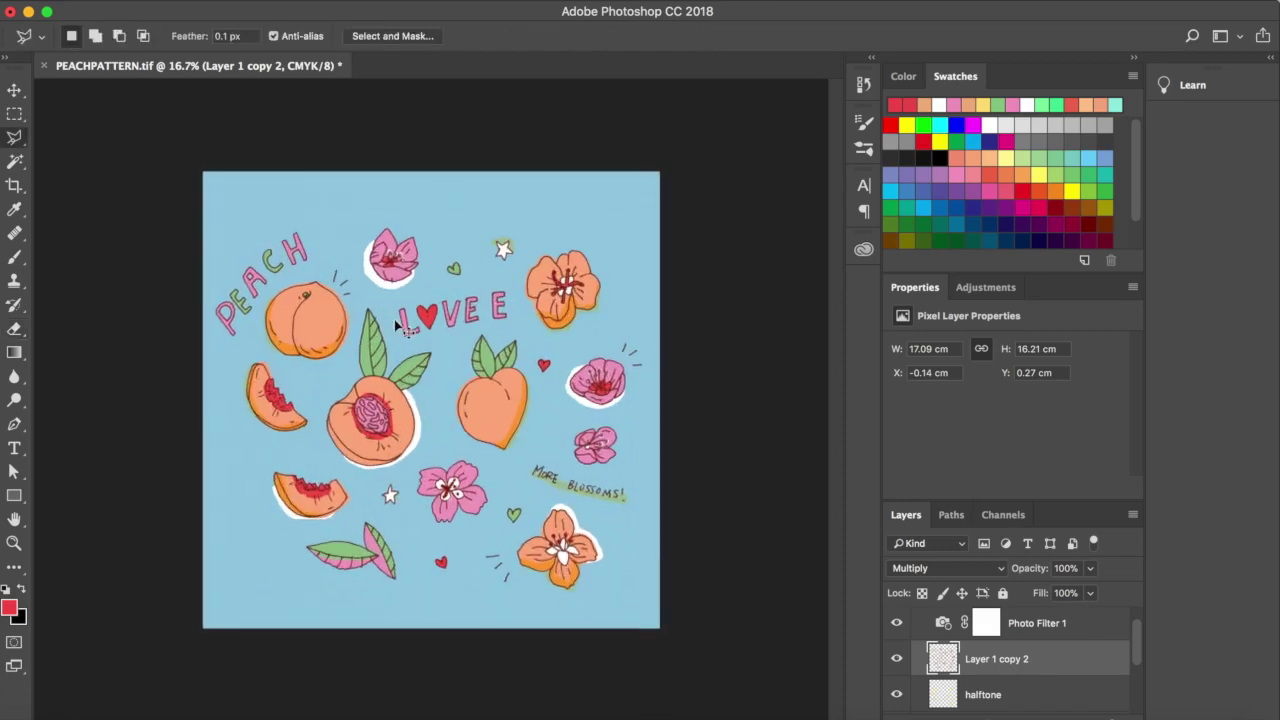
mouse_move(358, 302)
mouse_down()
mouse_move(362, 355)
mouse_move(320, 418)
mouse_move(326, 455)
mouse_move(365, 490)
mouse_move(440, 455)
mouse_move(450, 352)
mouse_move(428, 342)
mouse_up()
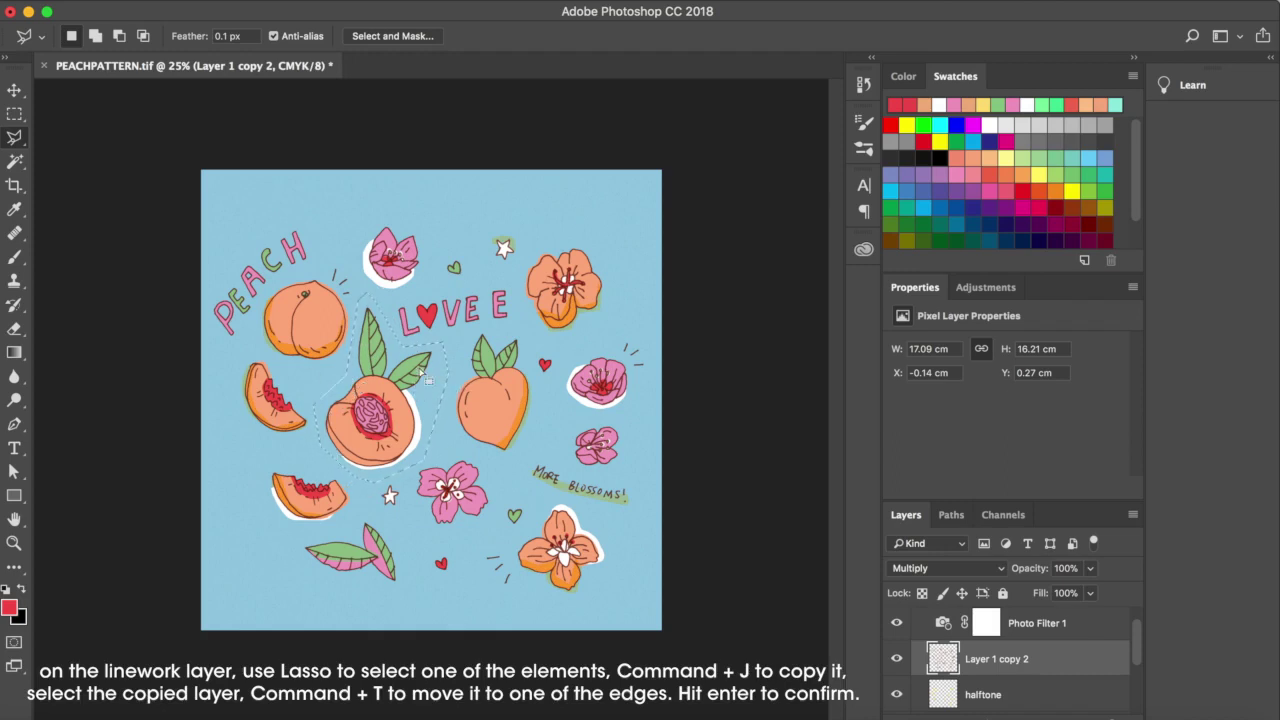
key(super+j)
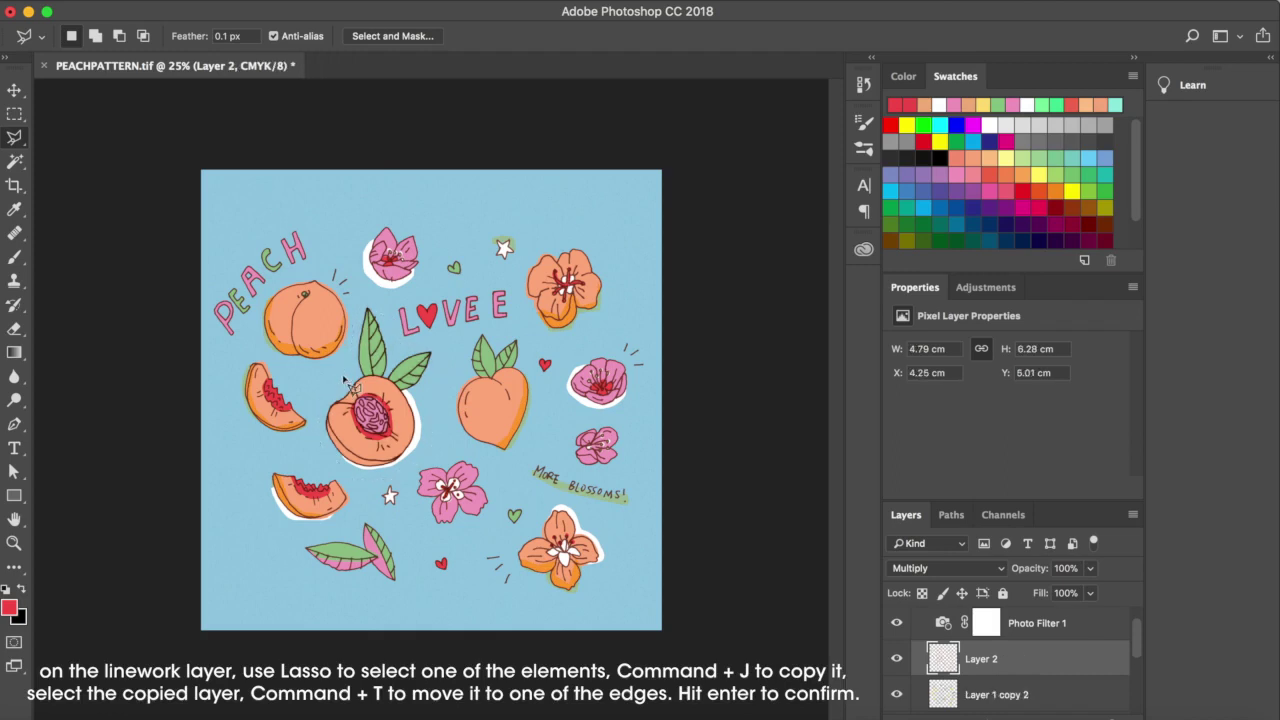
key(super+t)
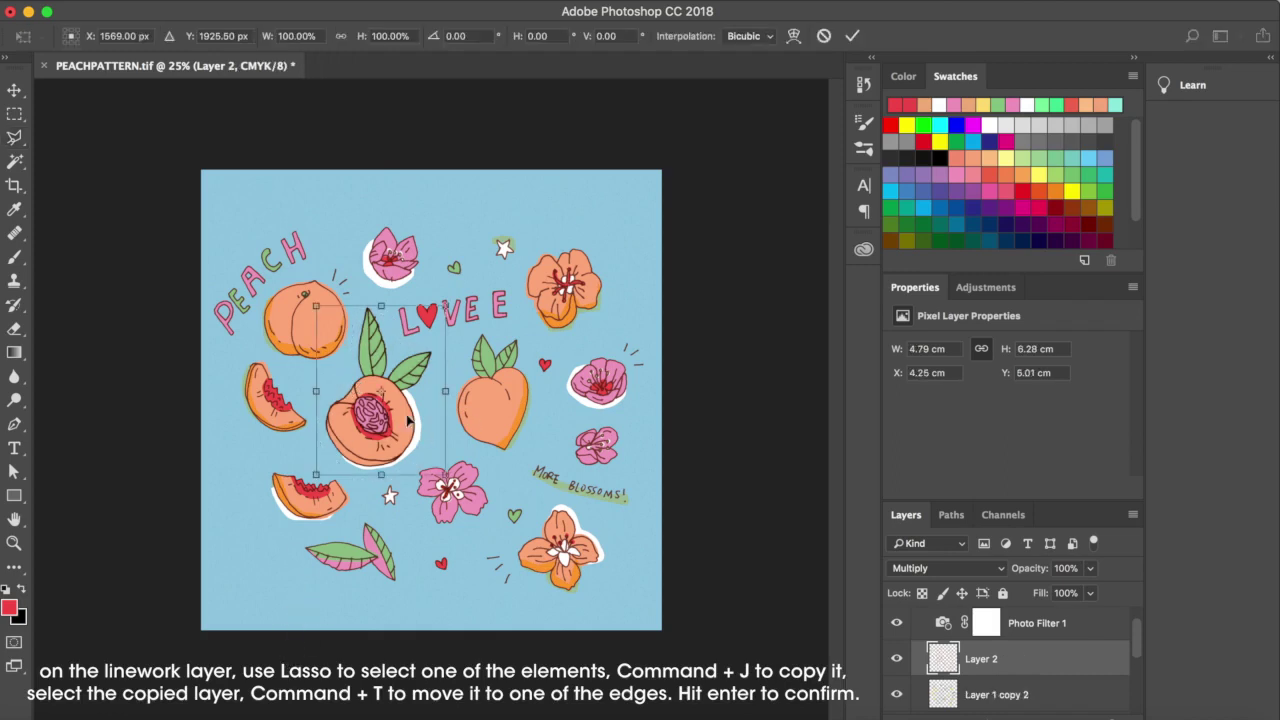
drag(406, 424, 665, 242)
key(Return)
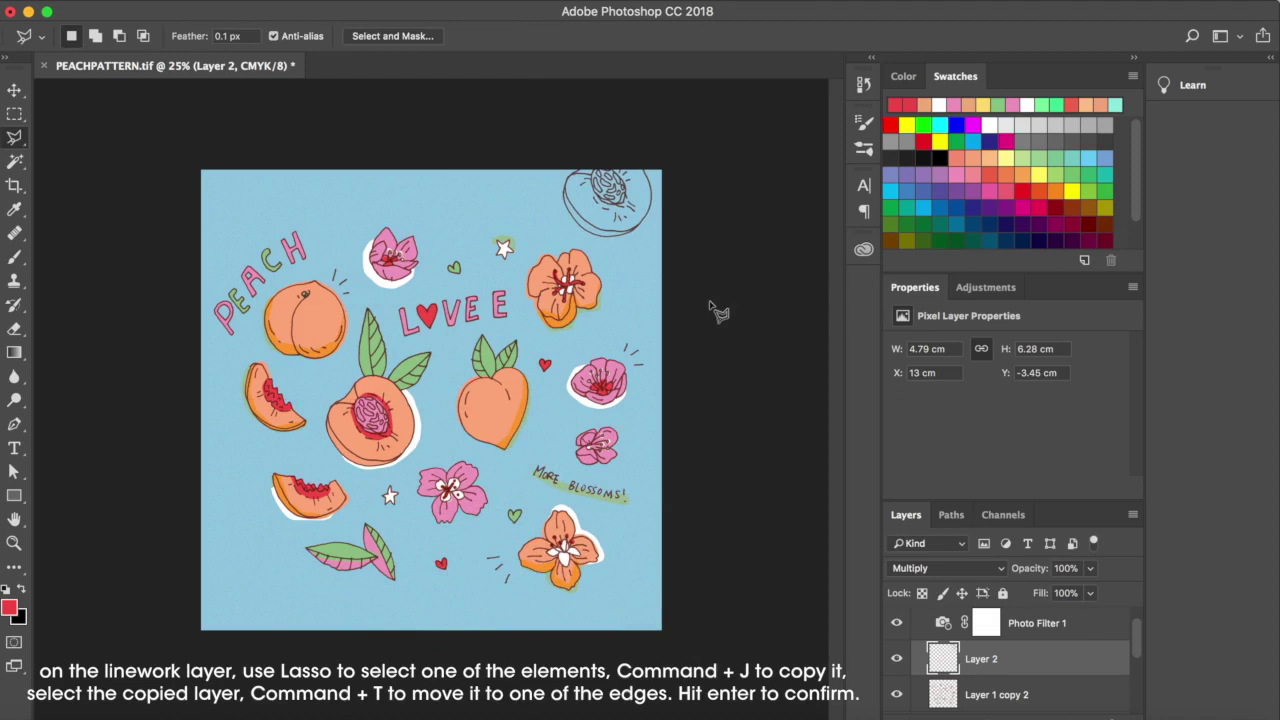
key(super+alt+i)
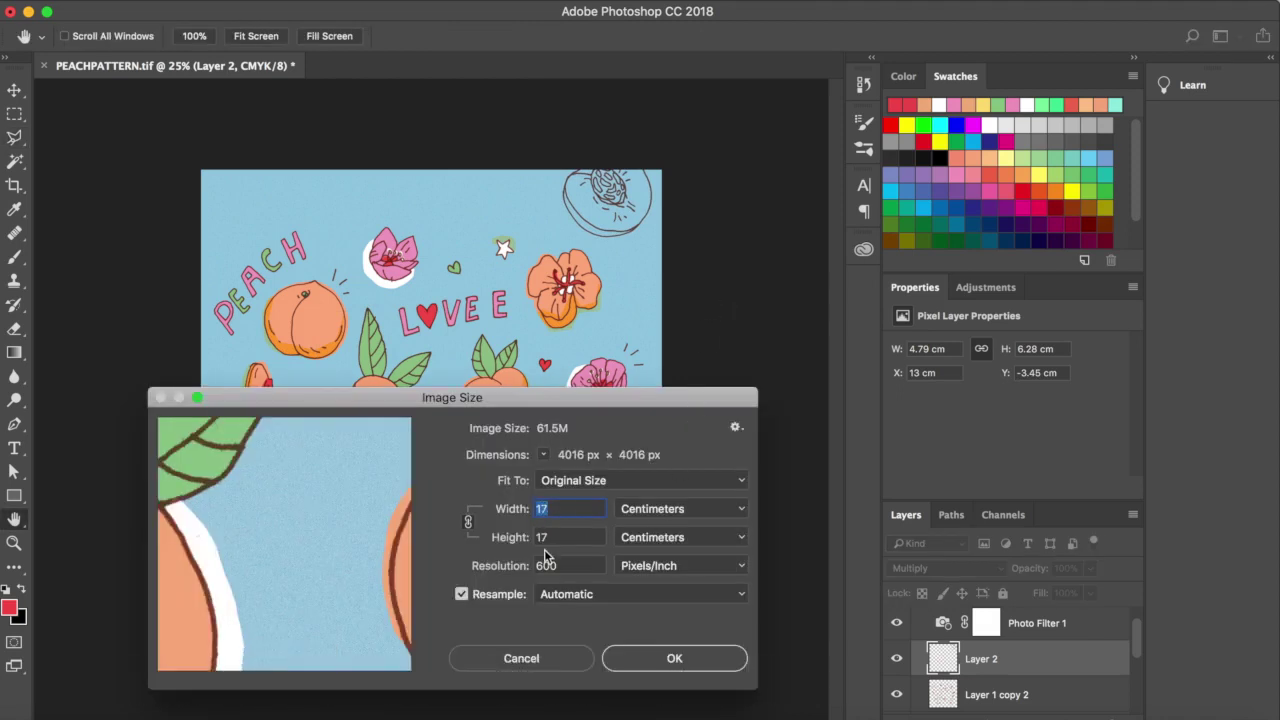
Close Image Size, leaving the canvas at 17 × 17 cm and 600 ppi.
click(673, 655)
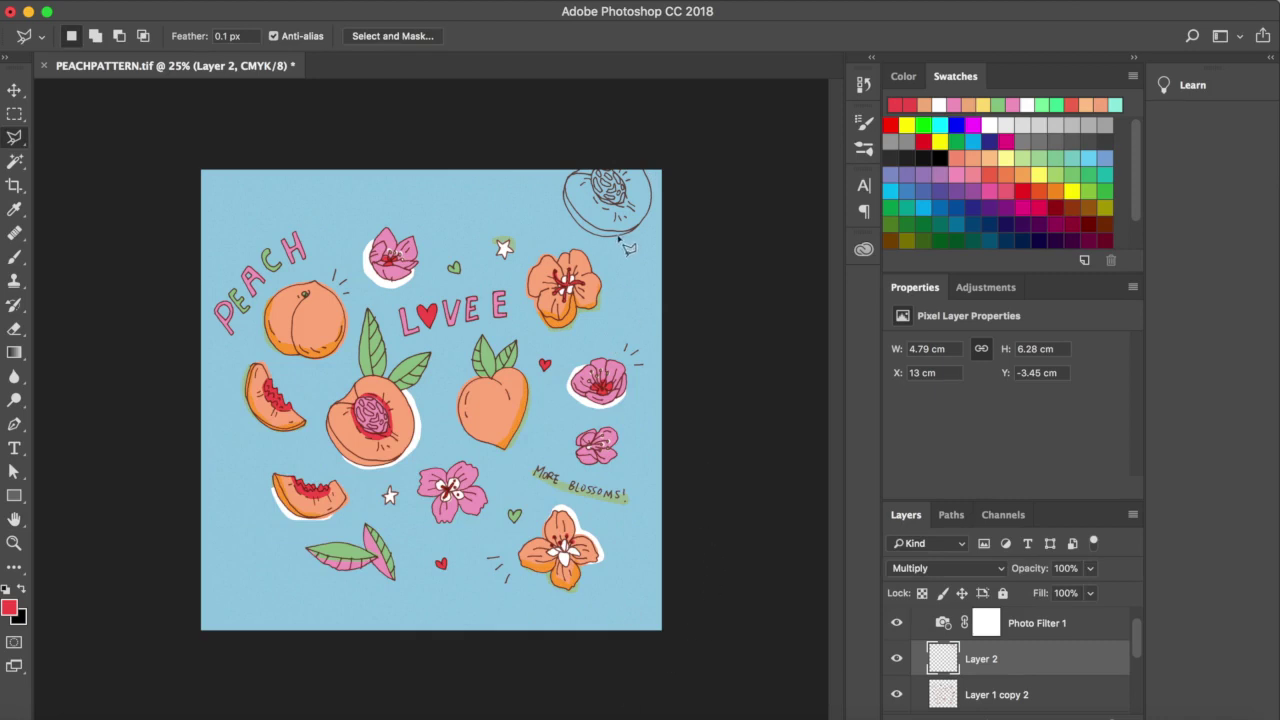
Duplicate Layer 2's edge peach and begin free-transforming the copy.
key(super+j)
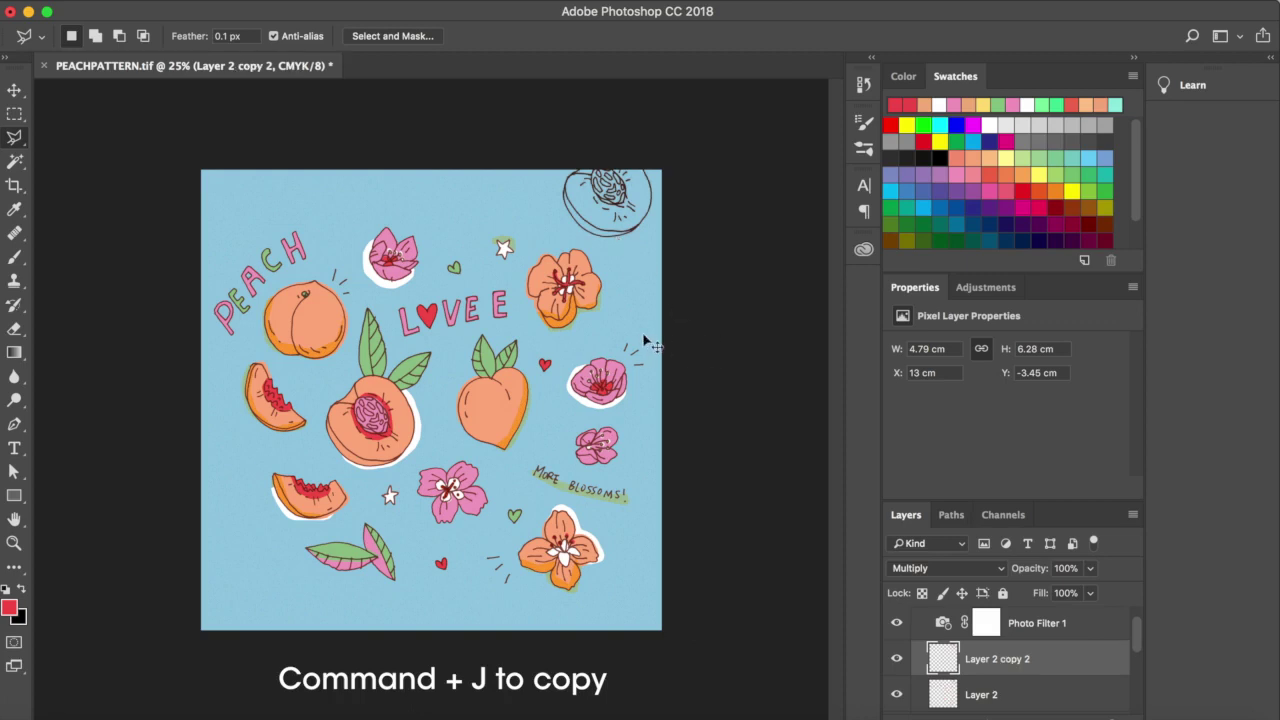
key(super+t)
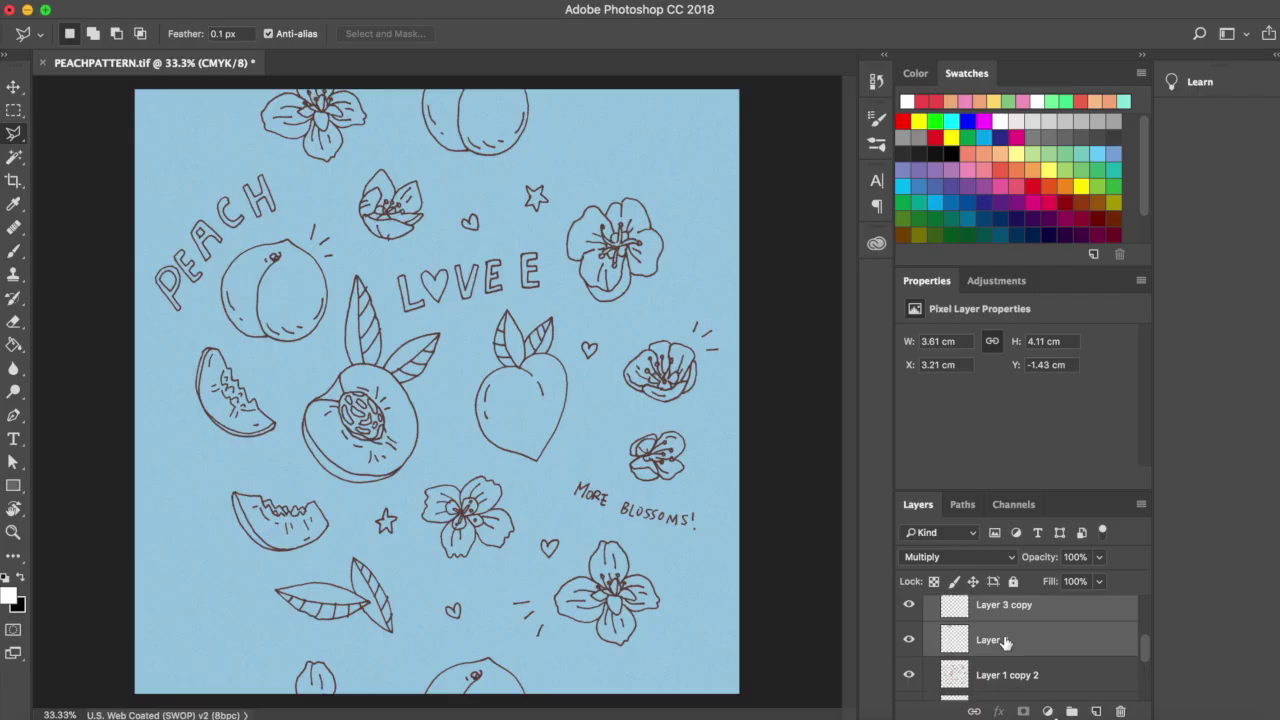
On Layer 1 copy 2, select the PEACH lettering with a straight-edged polygonal outline.
scroll(1000, 645, down, 5)
click(995, 660)
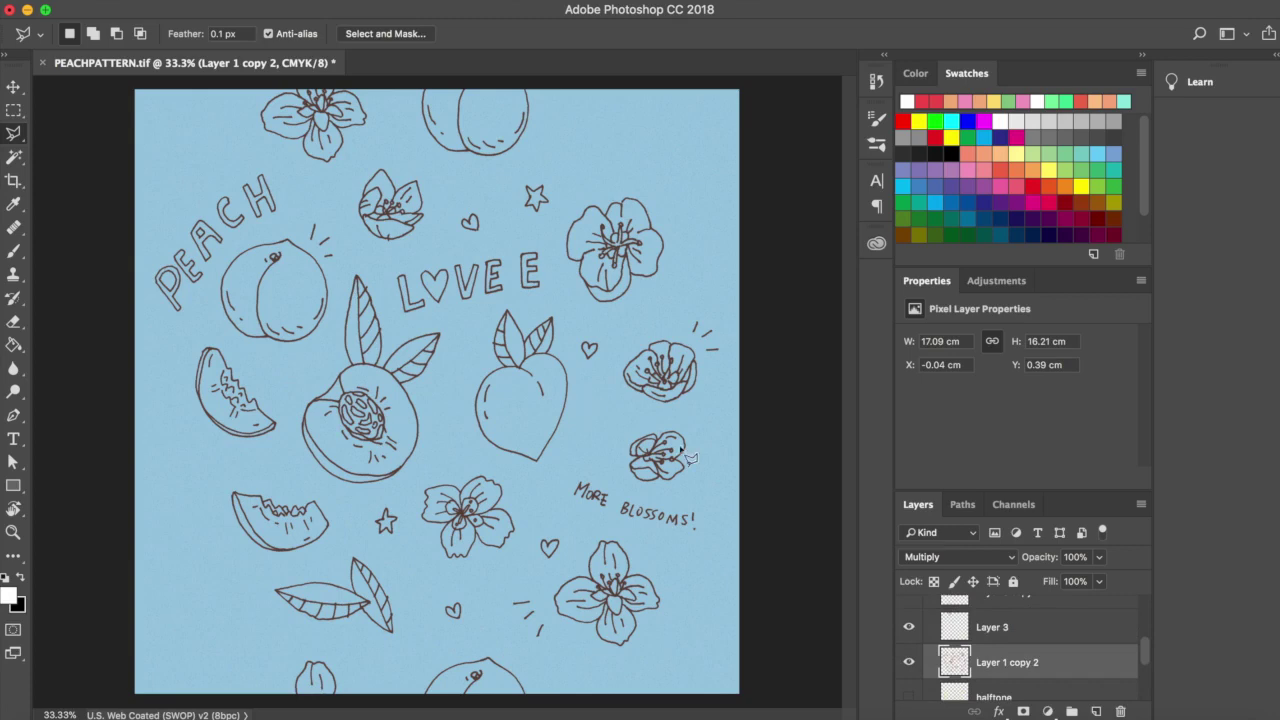
click(120, 240)
click(154, 331)
click(190, 322)
click(303, 215)
click(259, 145)
double_click(199, 184)
Copy the PEACH lettering to a new layer and move it, rotated, to the top right.
key(ctrl+j)
key(ctrl+t)
mouse_move(248, 235)
mouse_down()
mouse_move(601, 97)
mouse_move(755, 112)
mouse_move(660, 312)
mouse_move(728, 282)
mouse_move(682, 157)
mouse_move(714, 157)
mouse_move(732, 505)
mouse_move(776, 688)
mouse_move(385, 530)
mouse_move(684, 155)
mouse_move(684, 193)
mouse_move(698, 203)
mouse_move(680, 190)
mouse_move(200, 165)
mouse_move(624, 141)
mouse_move(662, 178)
mouse_move(700, 185)
mouse_up()
Commit the rotated PEACH and slightly reposition the Layer 2 peach along the top edge.
key(Return)
key(l)
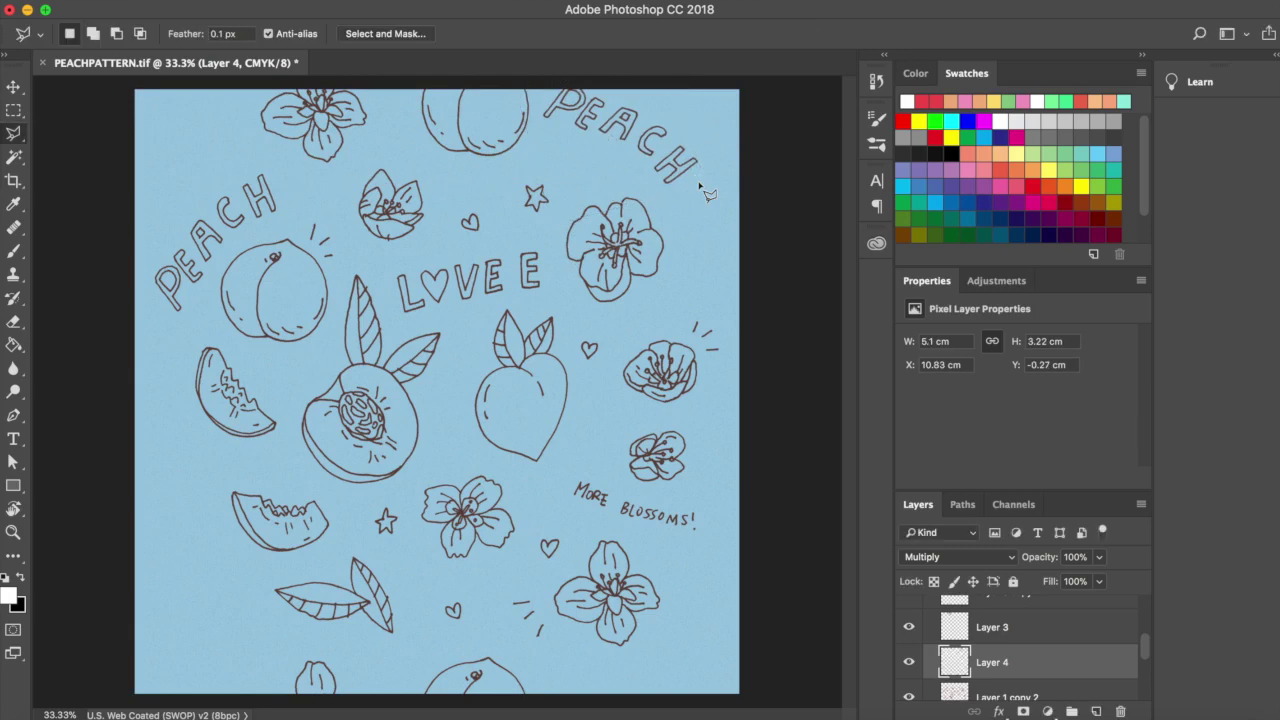
ctrl+click(480, 120)
key(ctrl+t)
drag(515, 105, 518, 100)
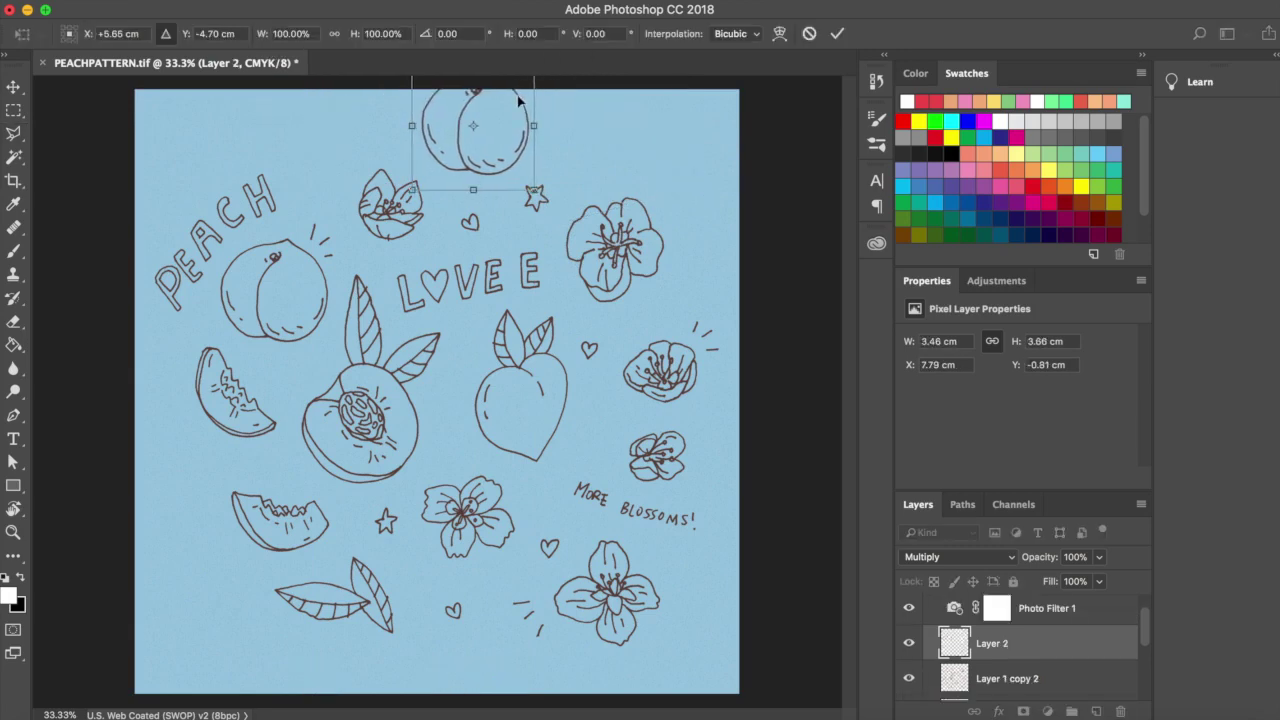
key(Return)
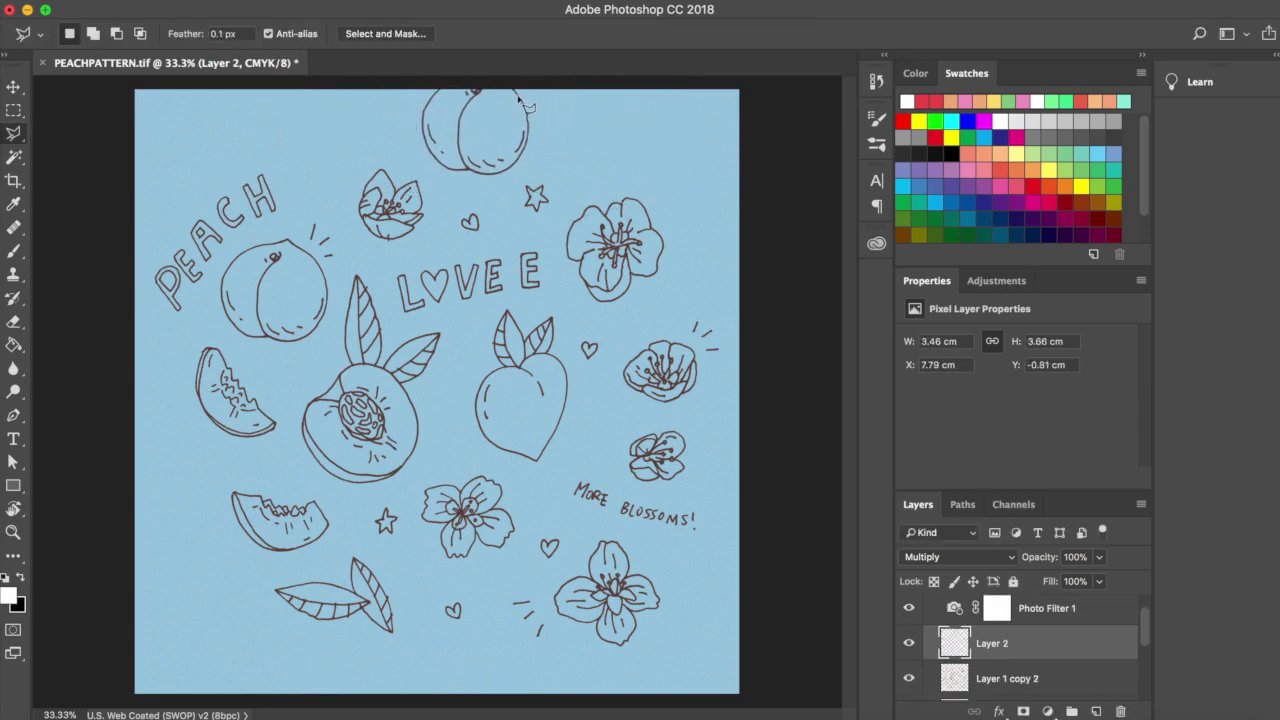
Duplicate the top peach and move the copy 17 cm down to Y 18.02 cm.
key(ctrl+j)
key(ctrl+t)
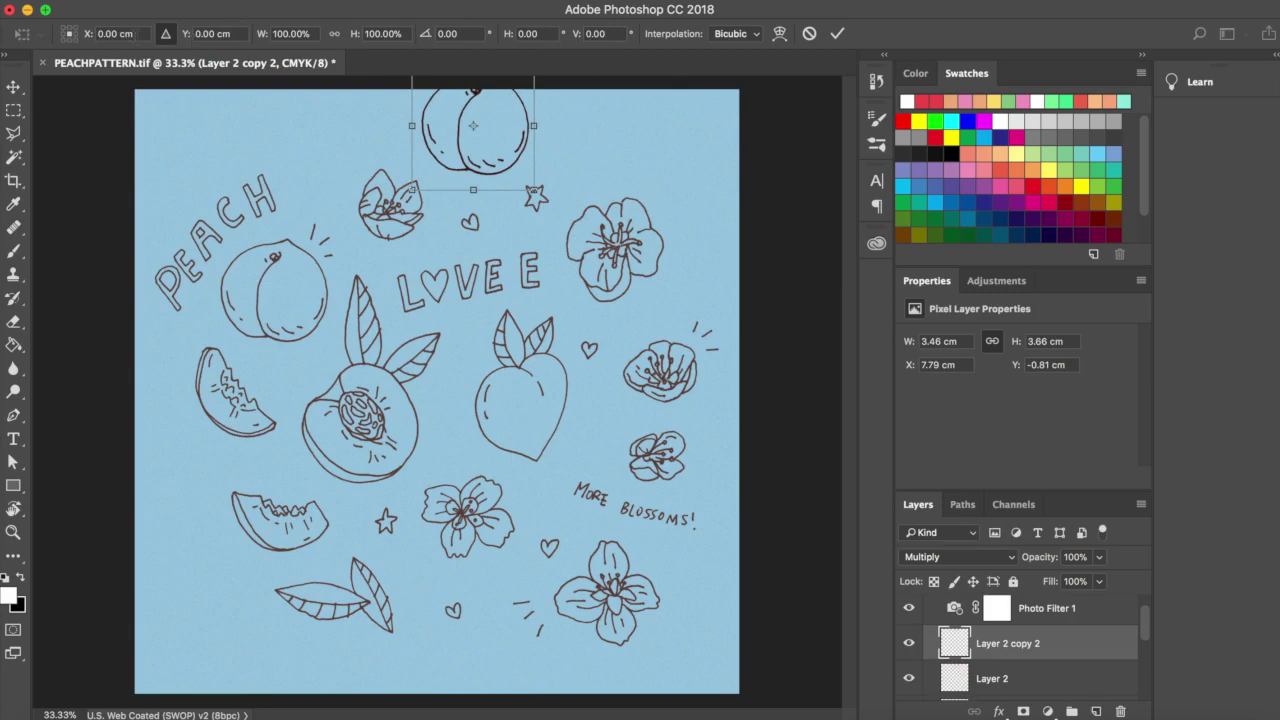
click(166, 33)
drag(195, 34, 230, 36)
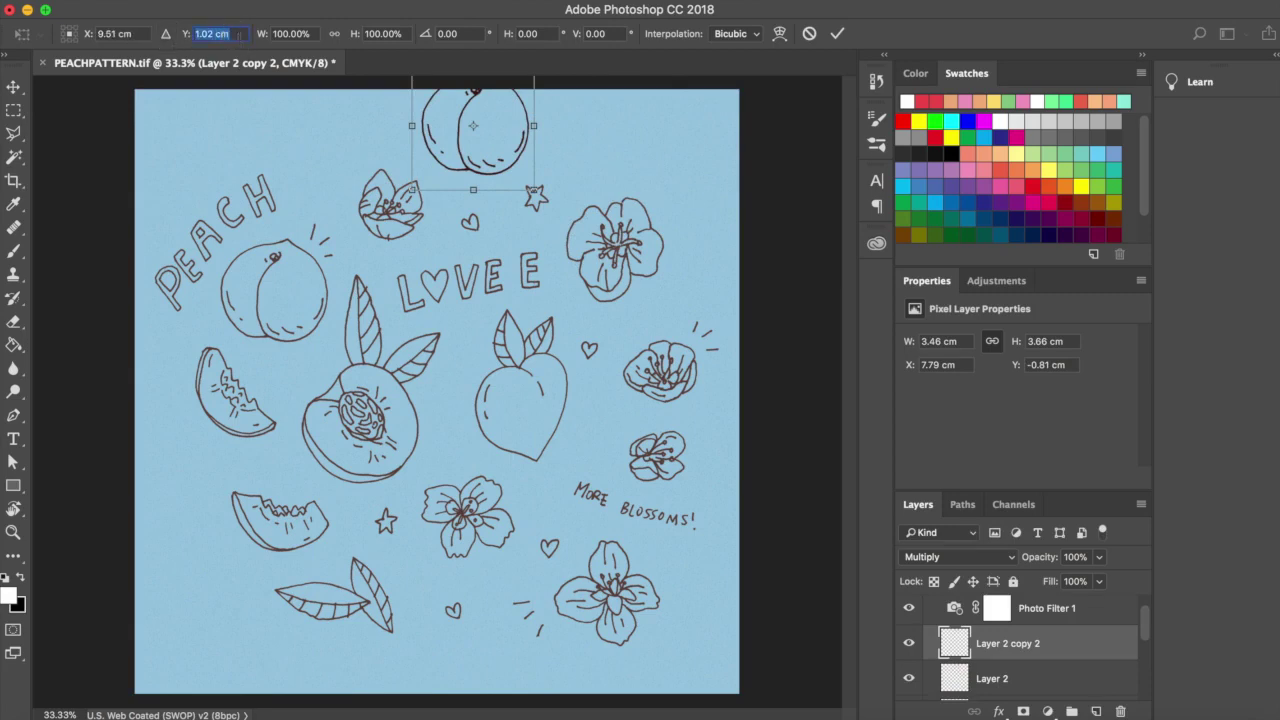
right_click(240, 38)
click(242, 38)
text(8)
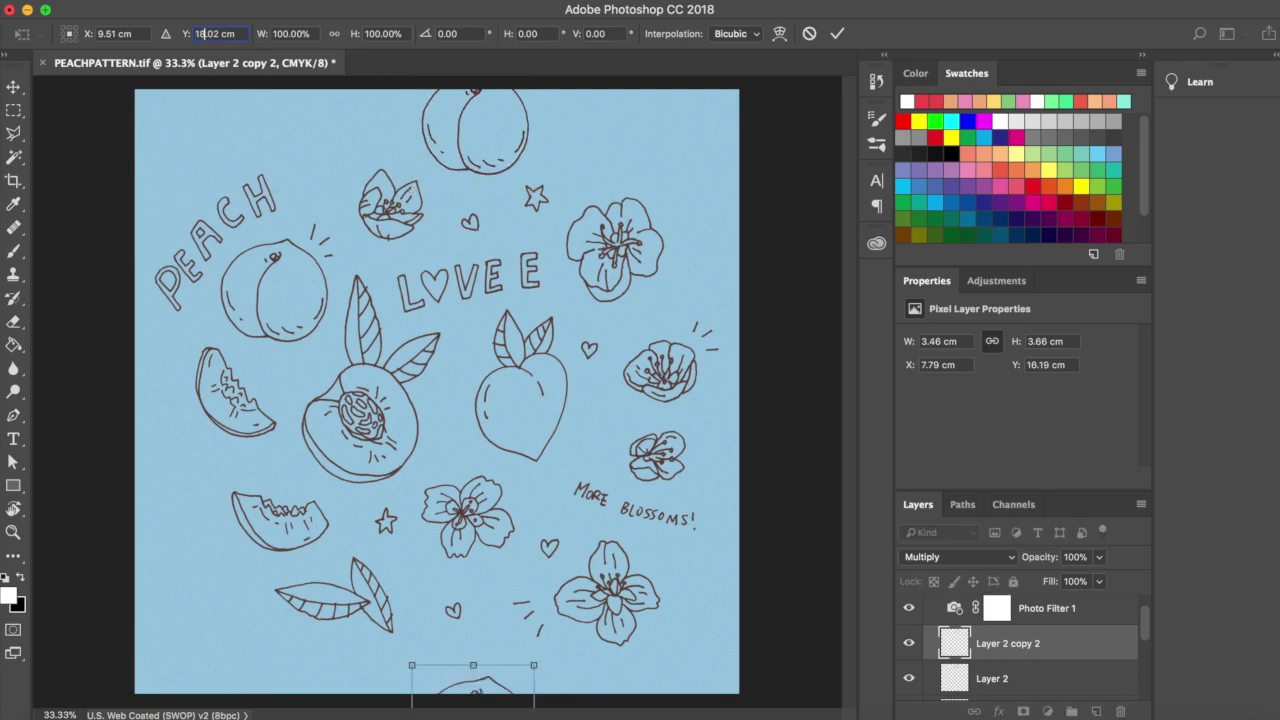
key(Return)
key(l)
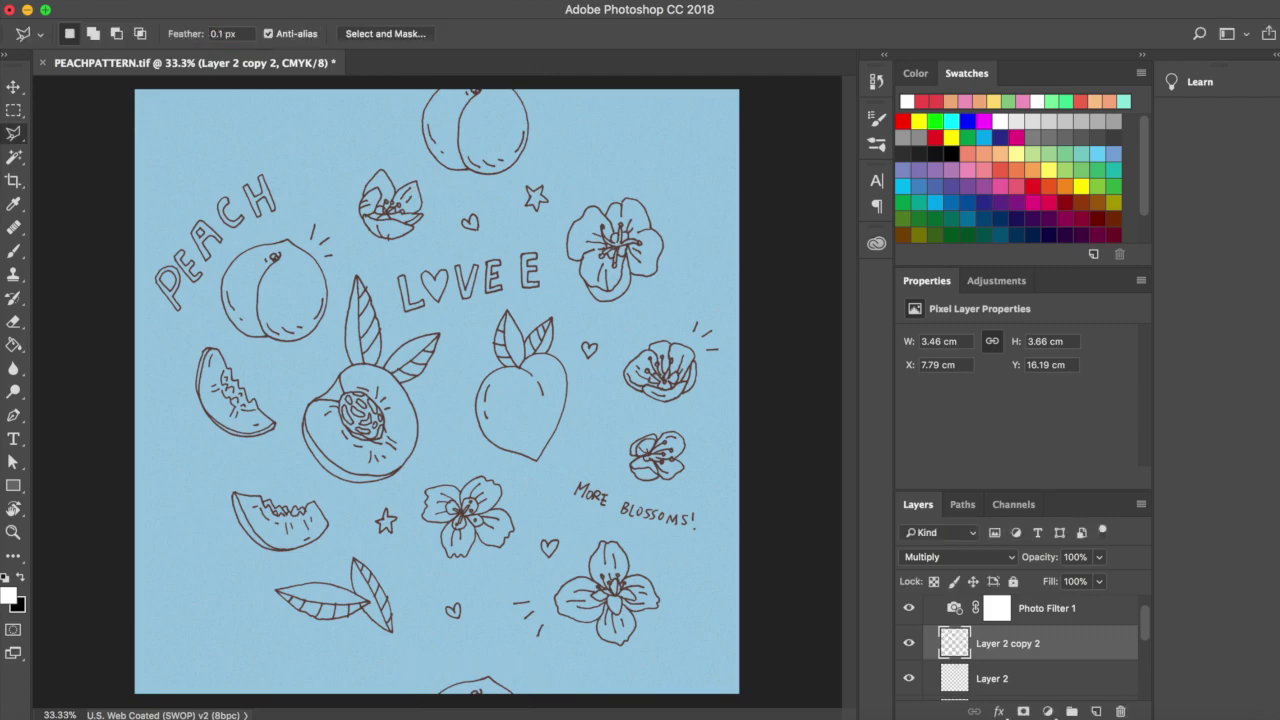
shift+click(1005, 679)
Nudge both selected peach halves upward together with the arrow keys.
key(ctrl+t)
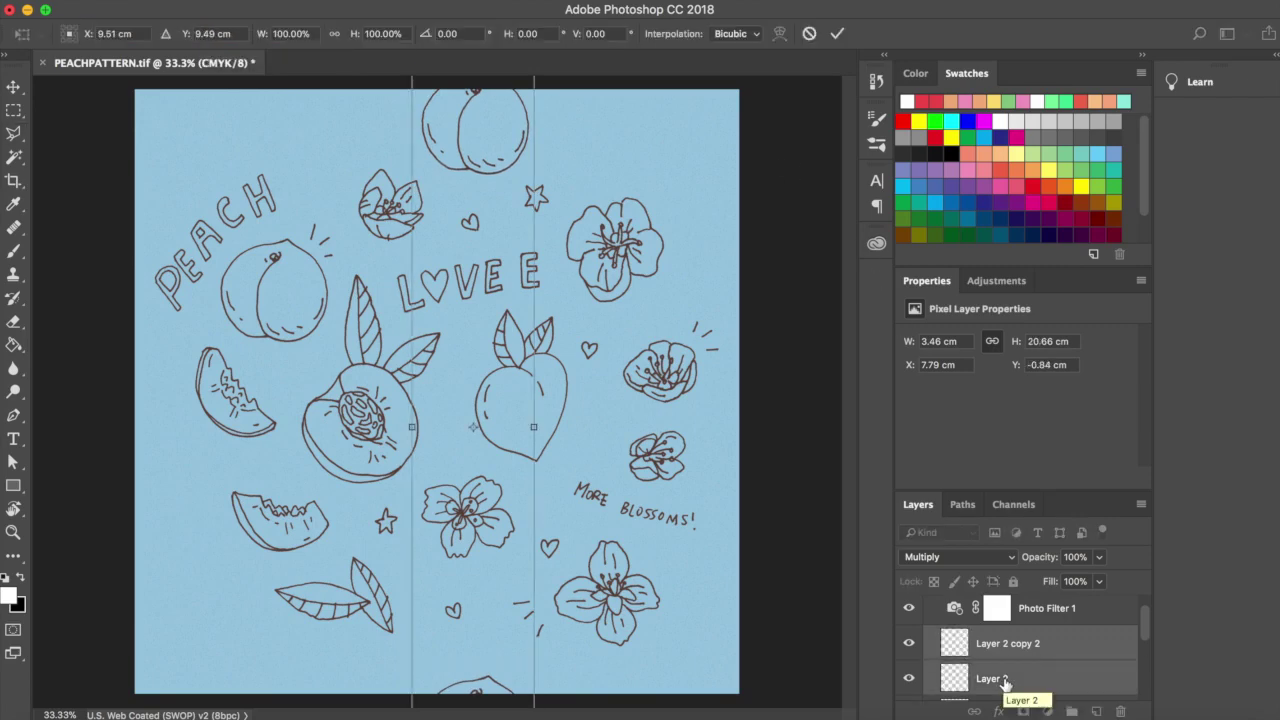
key(shift+Up)
key(shift+Up)
key(shift+Up)
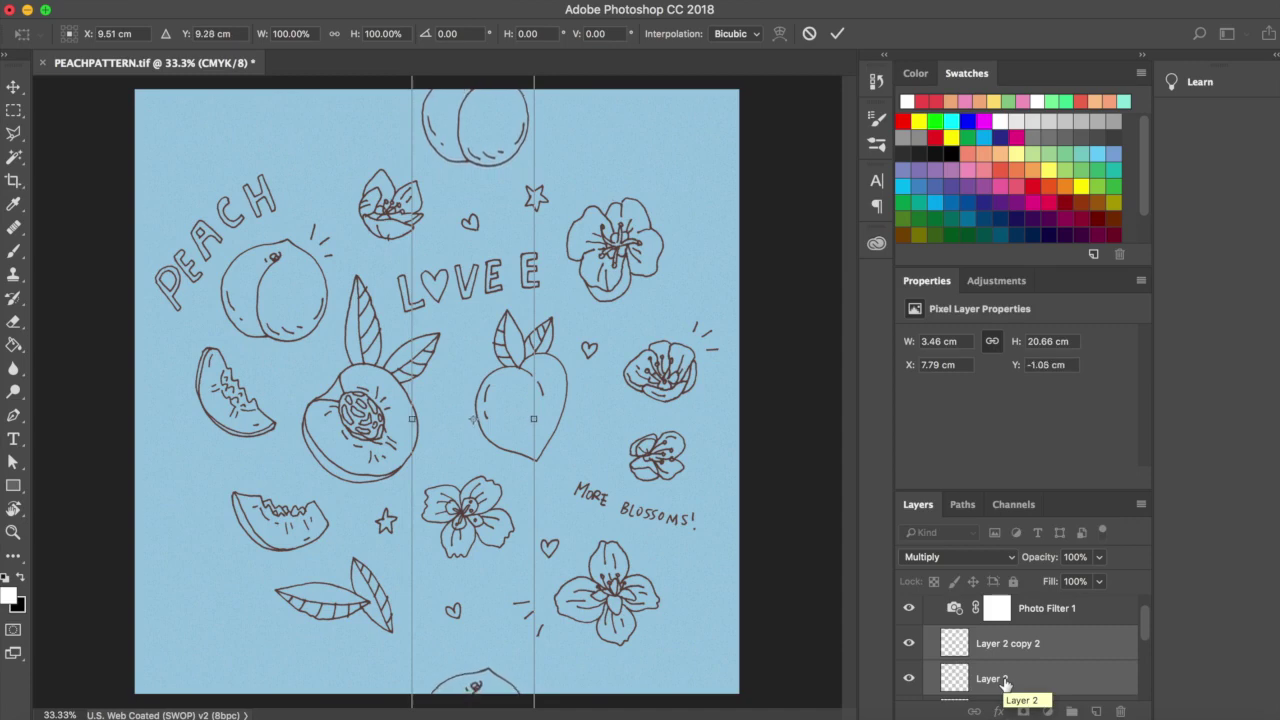
key(Up)
key(Up)
key(Up)
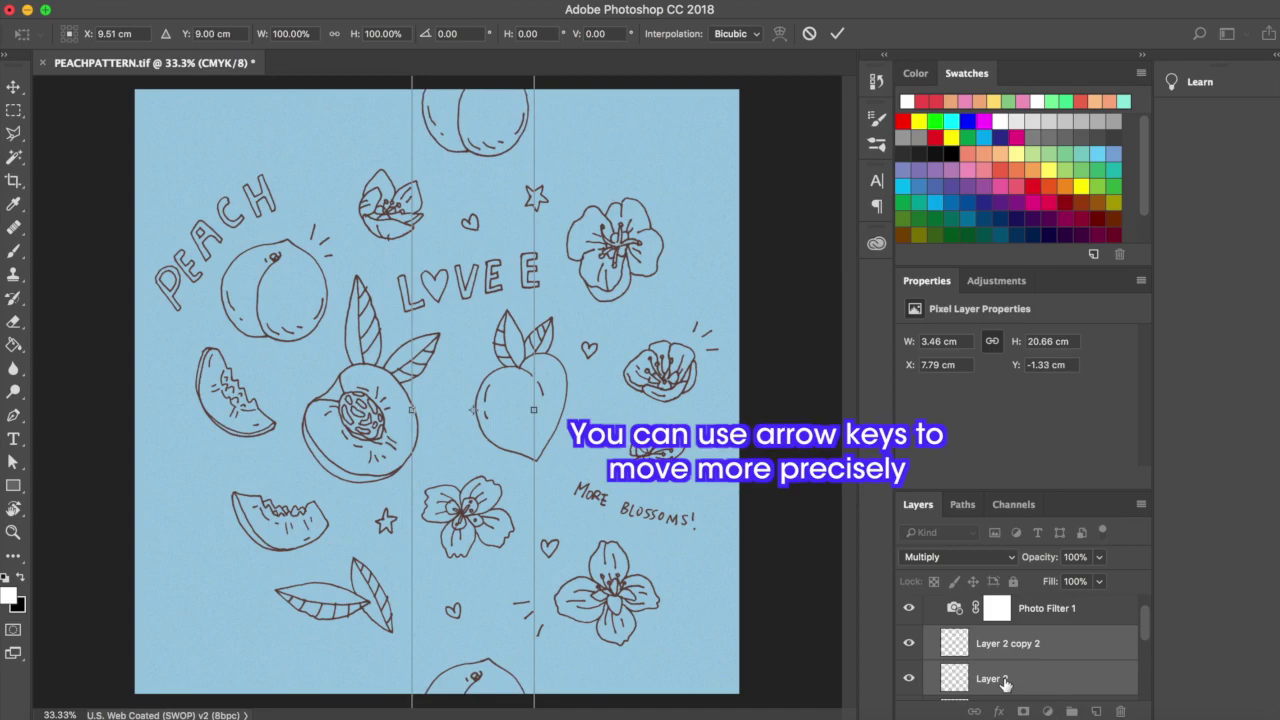
key(Up)
key(Return)
key(l)
On Layer 1 copy 2, outline the bottom-right blossom.
scroll(1005, 681, down, 2)
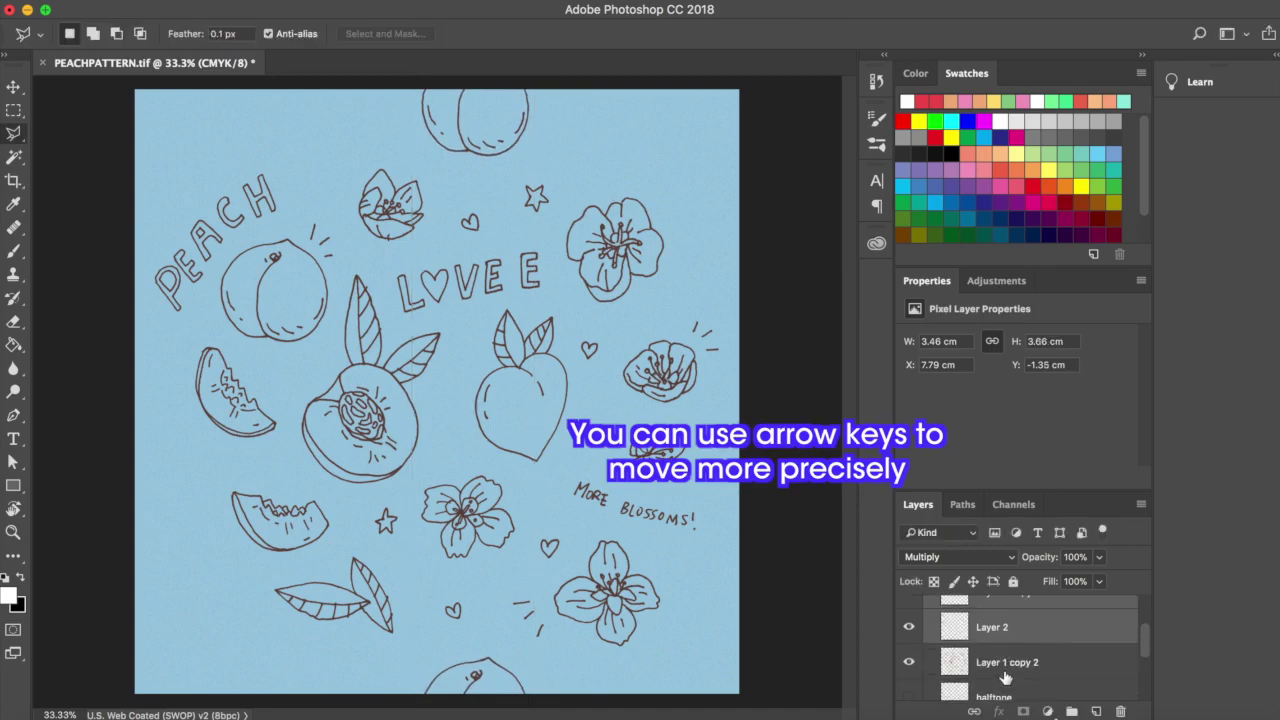
click(1004, 678)
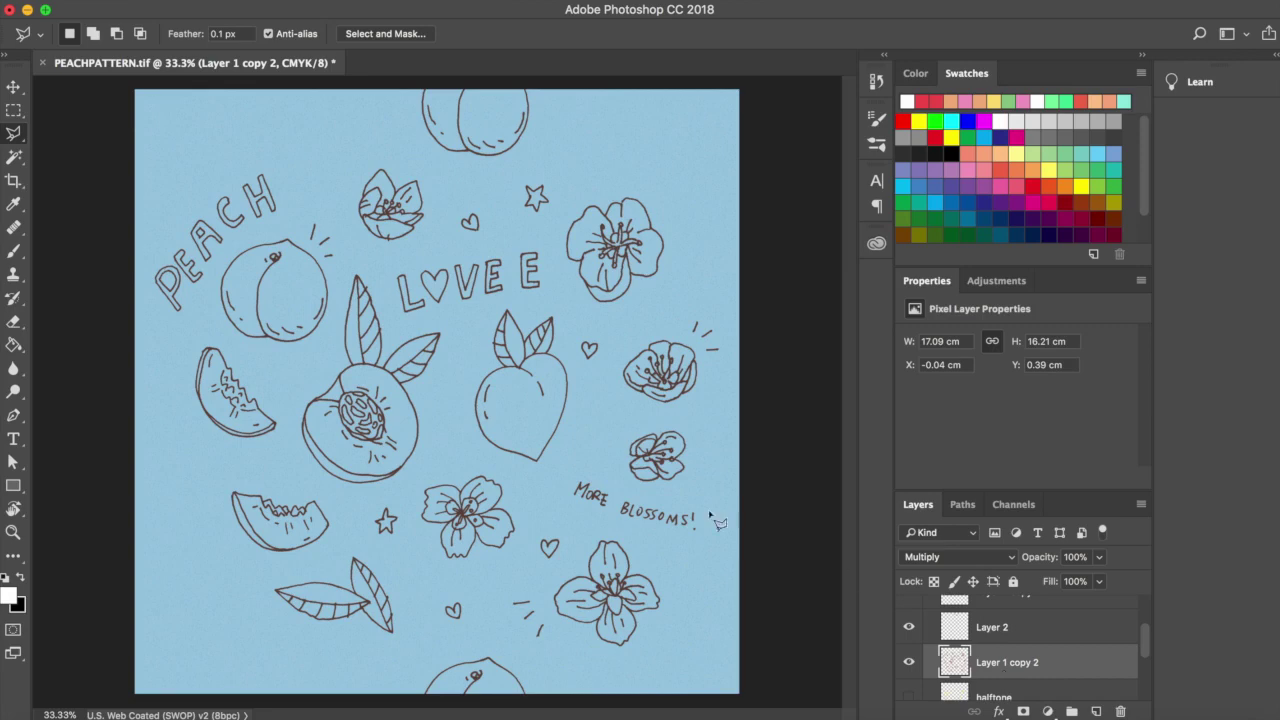
mouse_move(713, 659)
mouse_down()
mouse_move(600, 532)
mouse_move(705, 635)
mouse_up()
Copy the blossom to a new layer and place it at the top-left edge.
key(ctrl+j)
key(ctrl+t)
drag(606, 592, 340, 118)
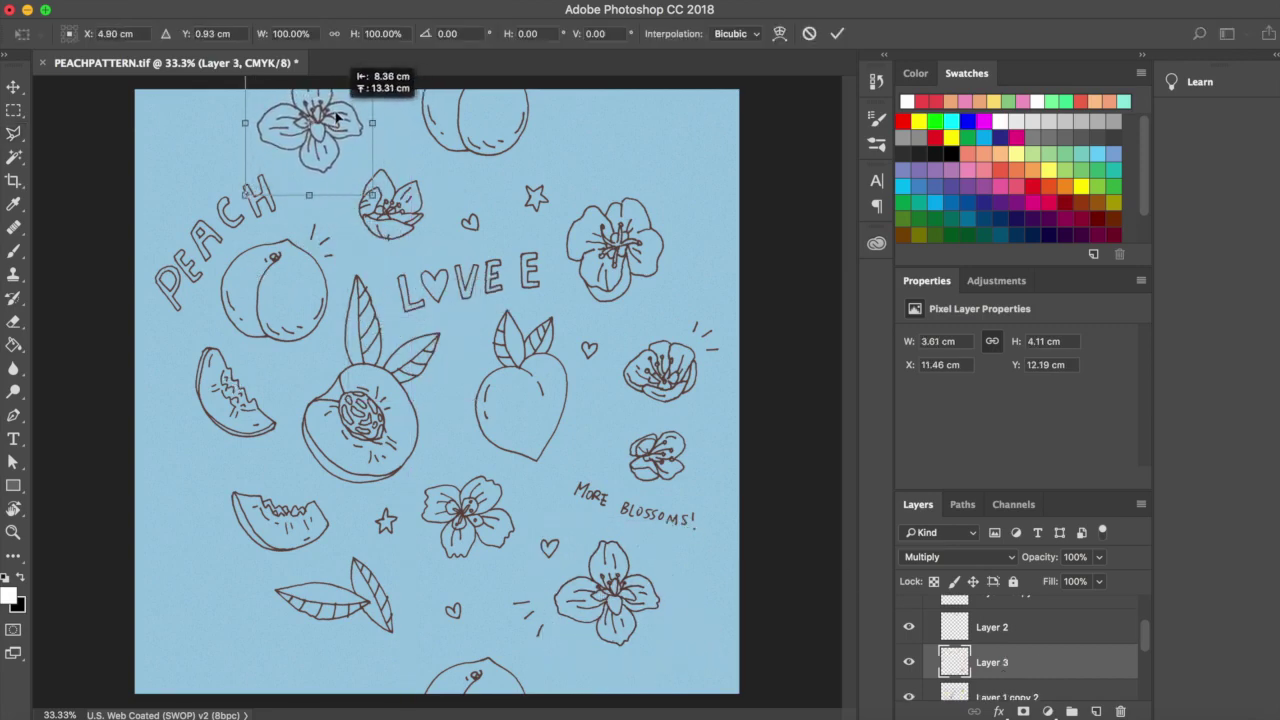
key(Return)
Duplicate the top-left blossom to the bottom edge at Y 17.95 cm.
key(ctrl+j)
key(ctrl+t)
click(213, 33)
text(17.95)
key(Return)
scroll(1030, 640, down, 2)
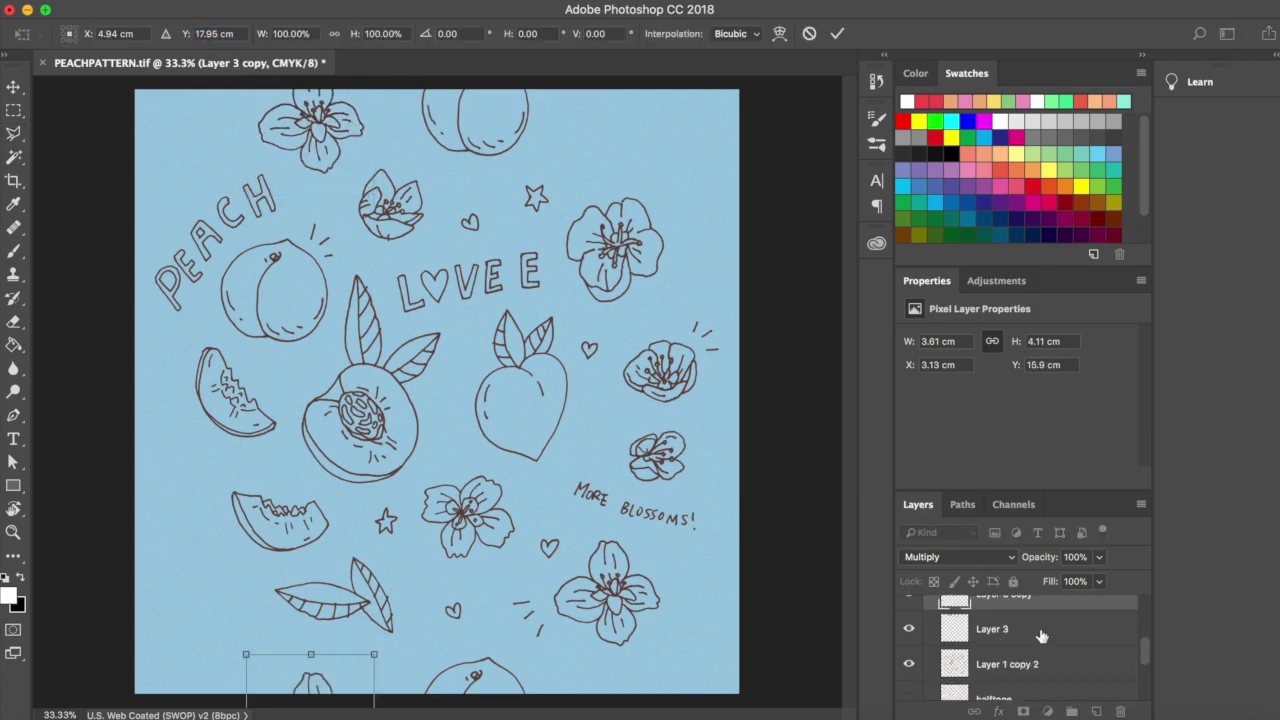
key(Return)
shift+click(1040, 637)
key(ctrl+t)
key(Return)
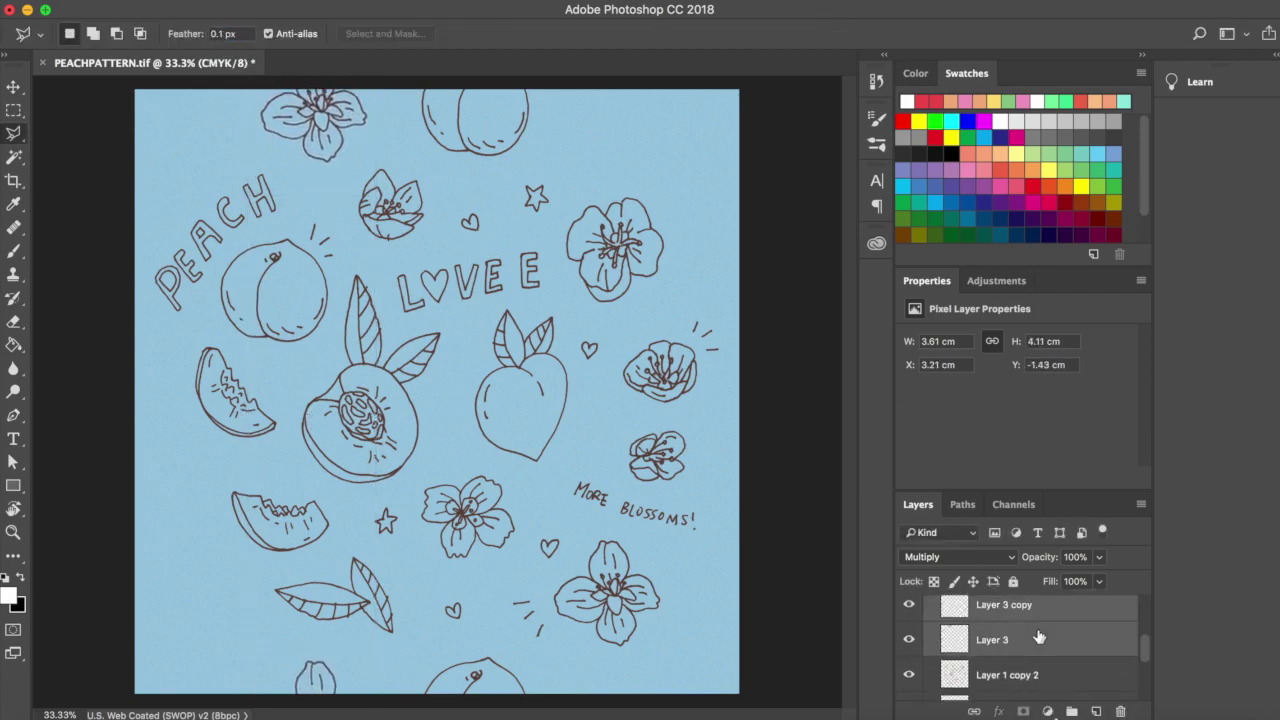
Copy a leaf from the linework onto a new layer at the top edge and duplicate it.
click(1010, 672)
mouse_move(410, 565)
mouse_down()
mouse_move(405, 620)
mouse_move(657, 243)
mouse_move(657, 131)
mouse_up()
key(ctrl+j)
key(ctrl+t)
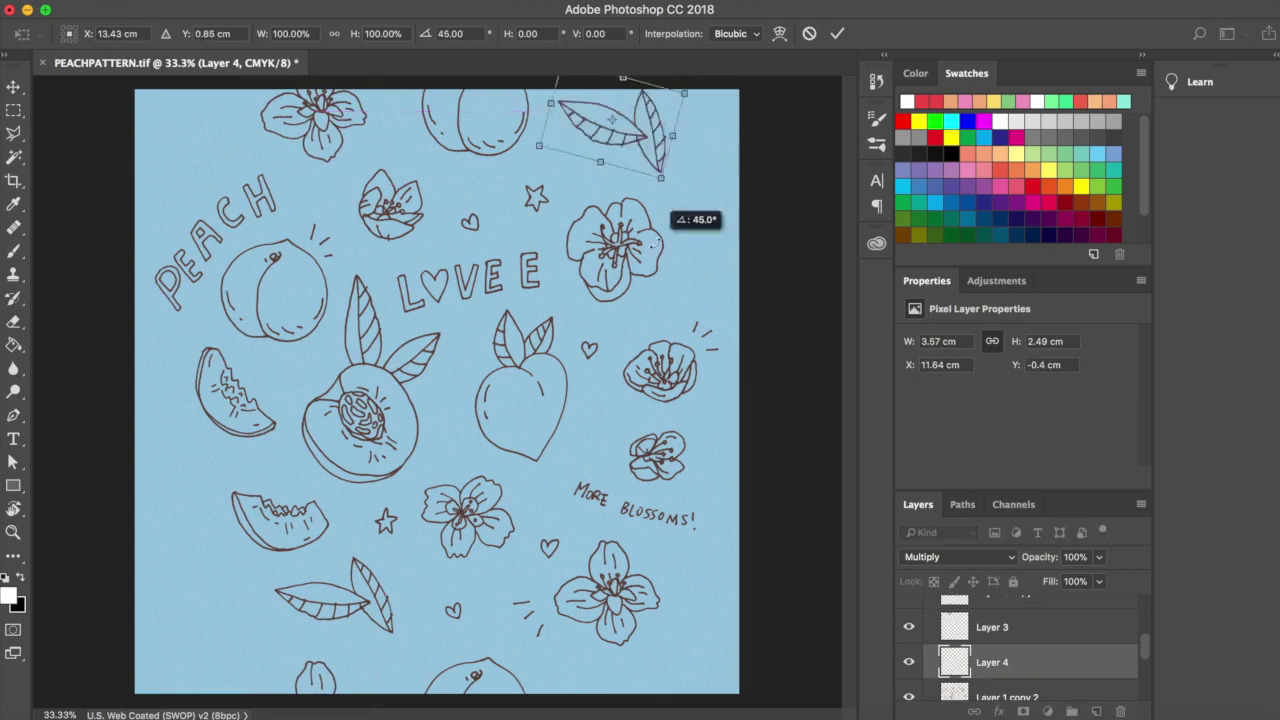
key(Return)
key(l)
key(ctrl+j)
Copy the whole peach to one side edge and offset a duplicate so it splits across both sides.
ctrl+click(587, 504)
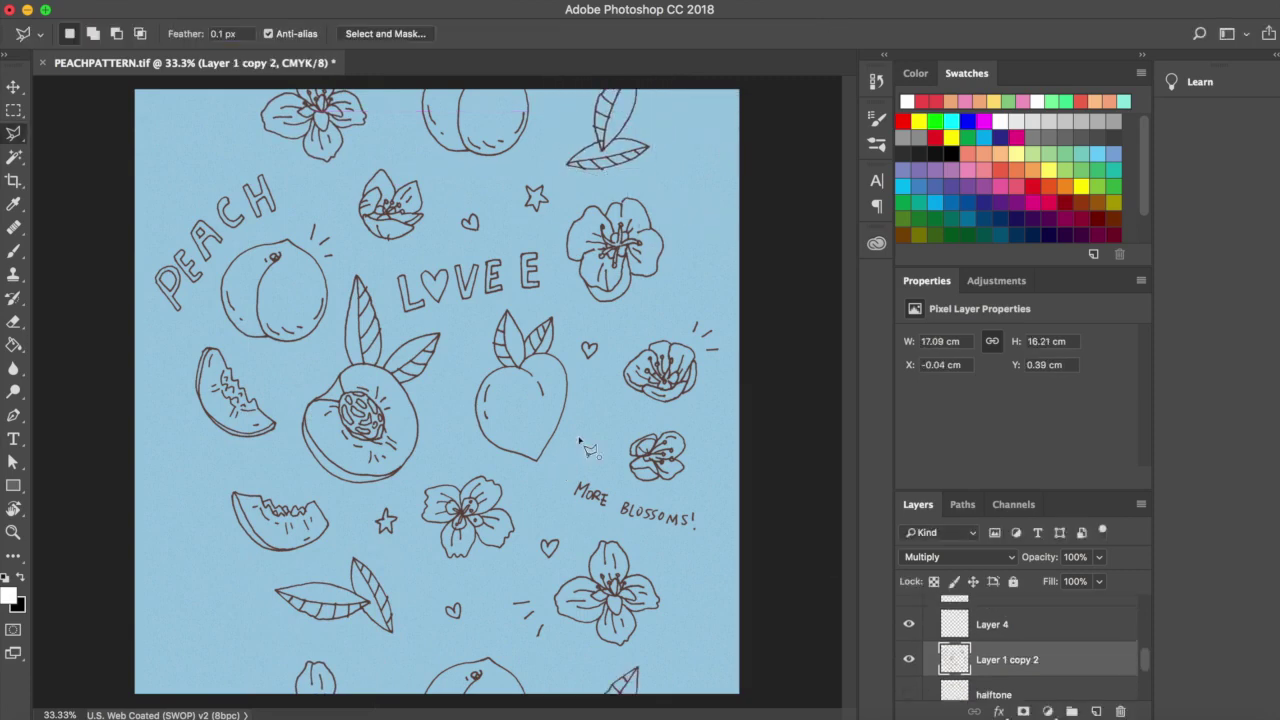
drag(520, 312, 515, 316)
key(ctrl+j)
key(ctrl+t)
drag(522, 400, 726, 625)
key(ctrl+alt+t)
key(ctrl+space)
text(16.)
key(Escape)
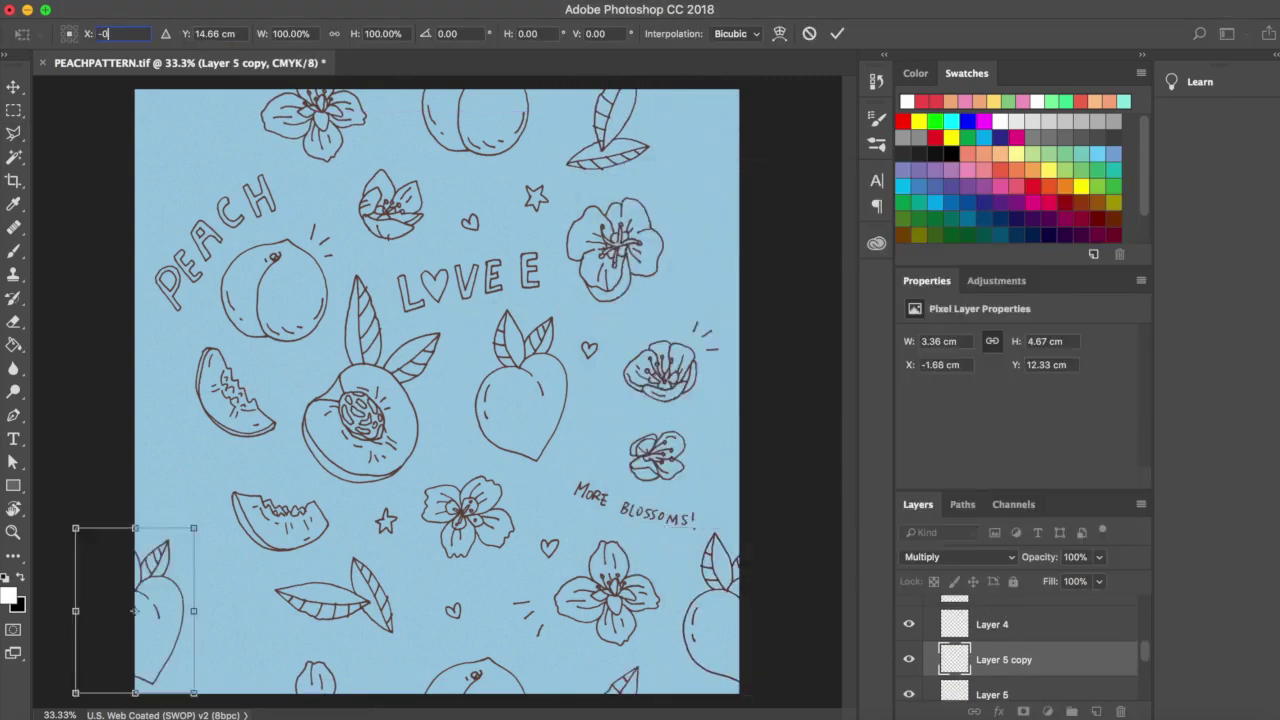
key(Return)
key(l)
Copy the peach slice to a new layer, rotated and placed on the top-right edge.
key(alt+bracketleft)
key(ctrl+j)
key(ctrl+t)
drag(235, 390, 720, 228)
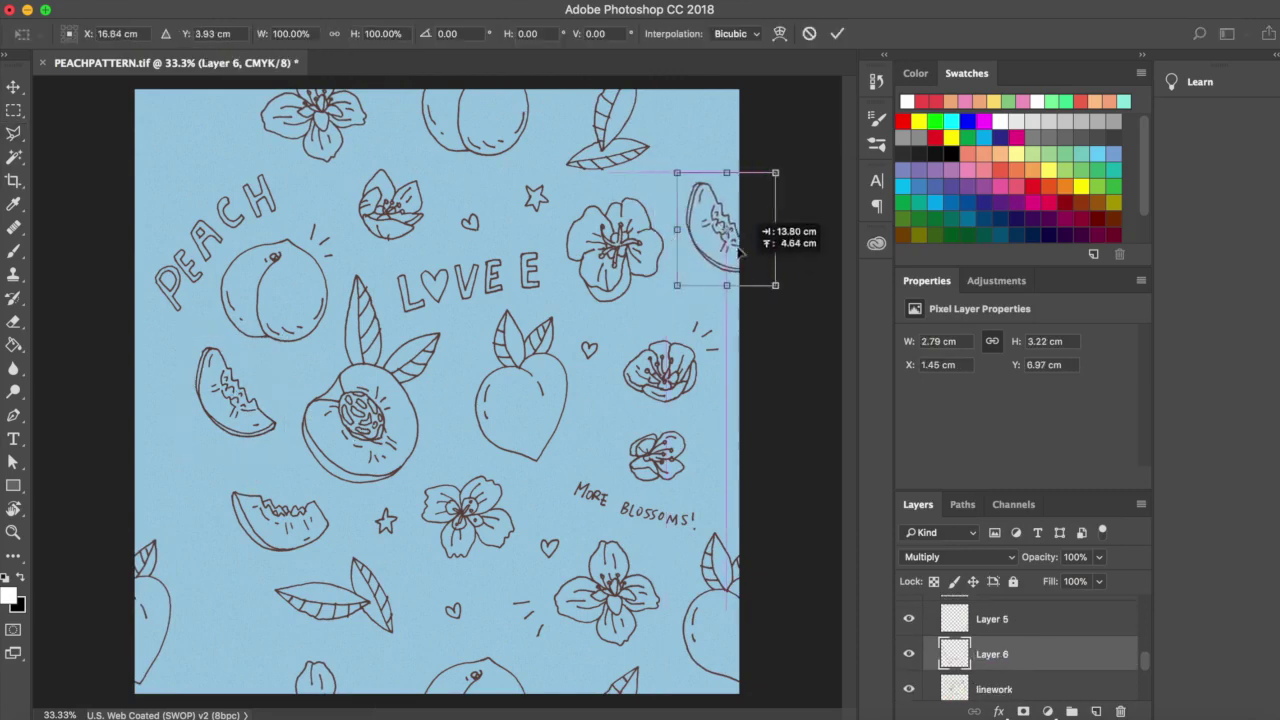
drag(790, 310, 810, 125)
key(Return)
Duplicate the slice and move it to the left edge using X computed as 16.19-17.
key(ctrl+t)
key(Return)
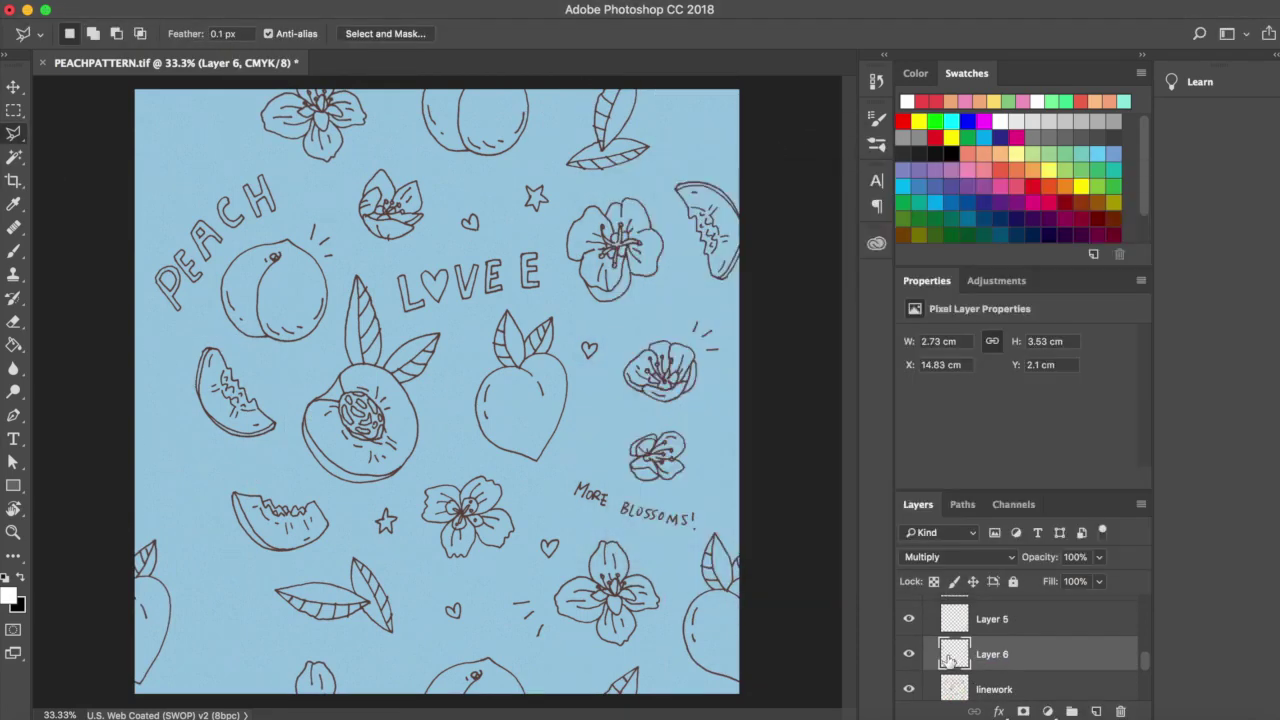
key(ctrl+alt+t)
key(ctrl+space)
text(16.19-17)
key(Escape)
key(Return)
key(alt+bracketleft)
key(alt+bracketleft)
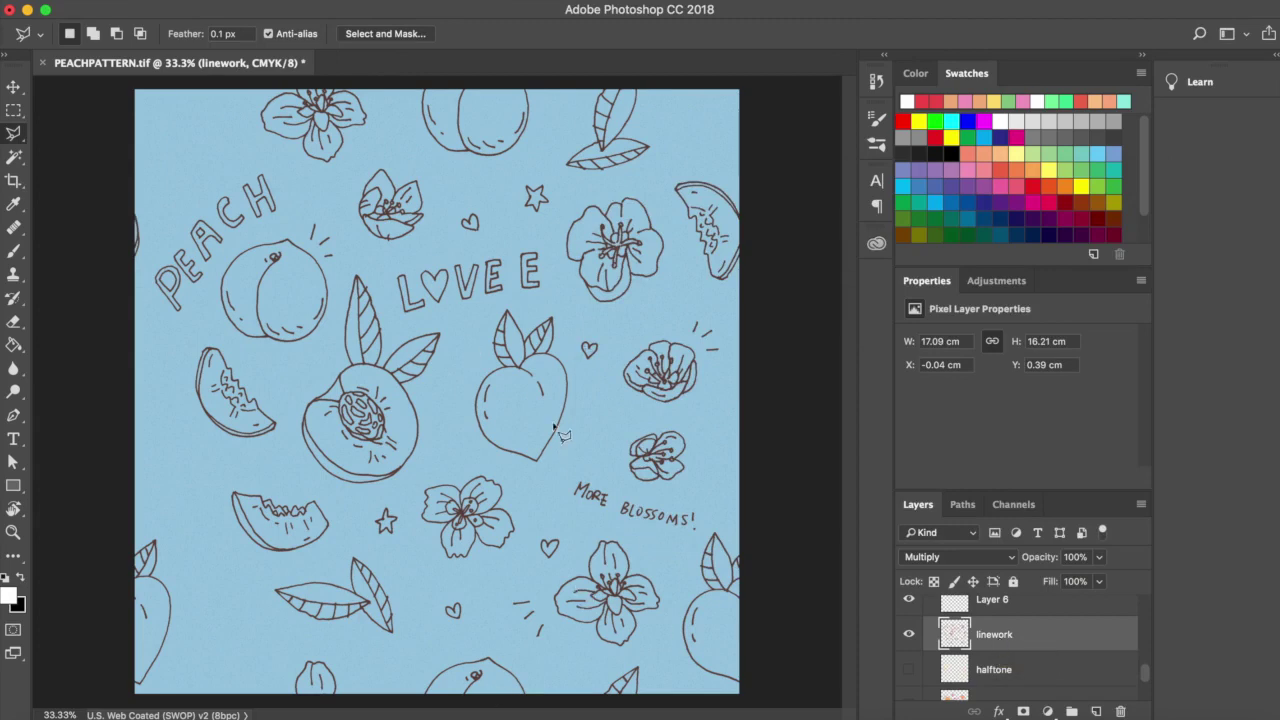
Copy the small blossom onto a new layer and place it on the right edge.
key(ctrl+j)
key(ctrl+t)
mouse_move(443, 193)
mouse_down()
mouse_move(757, 453)
mouse_move(751, 440)
mouse_up()
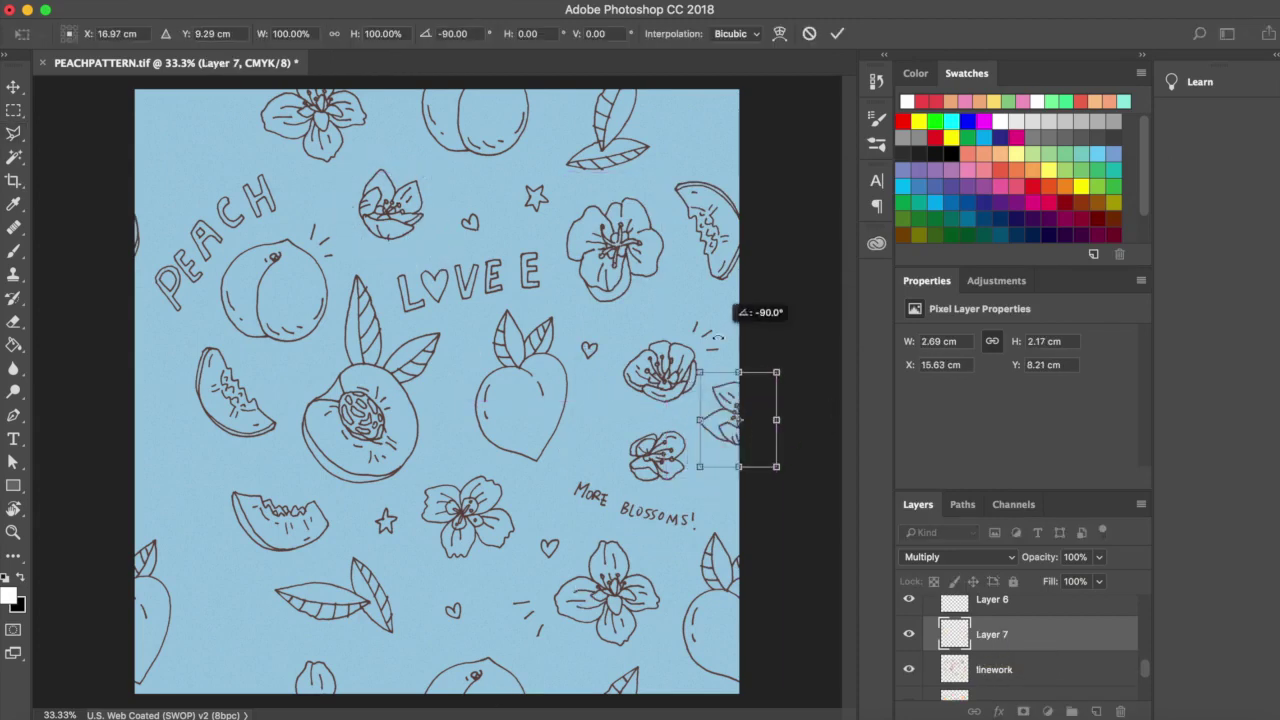
key(Return)
Duplicate the blossom to the left edge, pasting the X position calculated from 16.97-17.
key(ctrl+alt+t)
key(super+space)
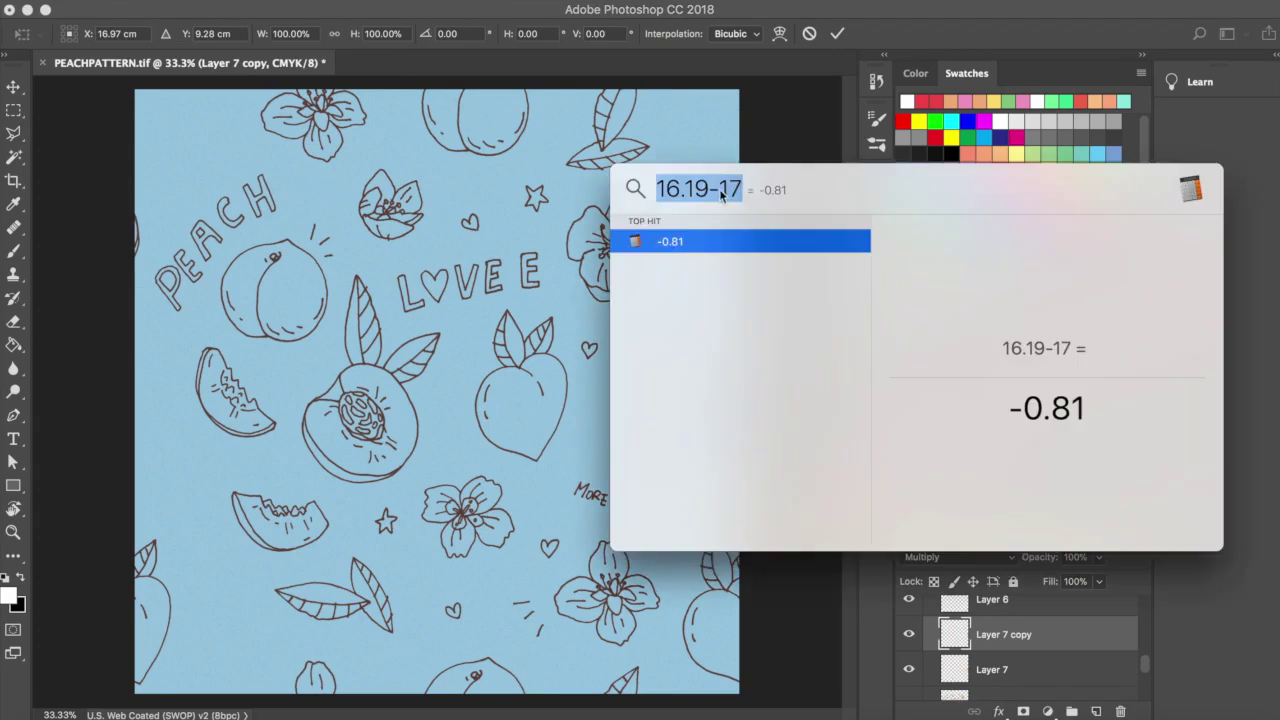
text(16.97-17)
double_click(1077, 400)
key(super+c)
click(117, 33)
key(super+v)
key(Return)
Copy the LOVE E lettering to a new layer, rotated and placed at the bottom left.
key(Return)
key(l)
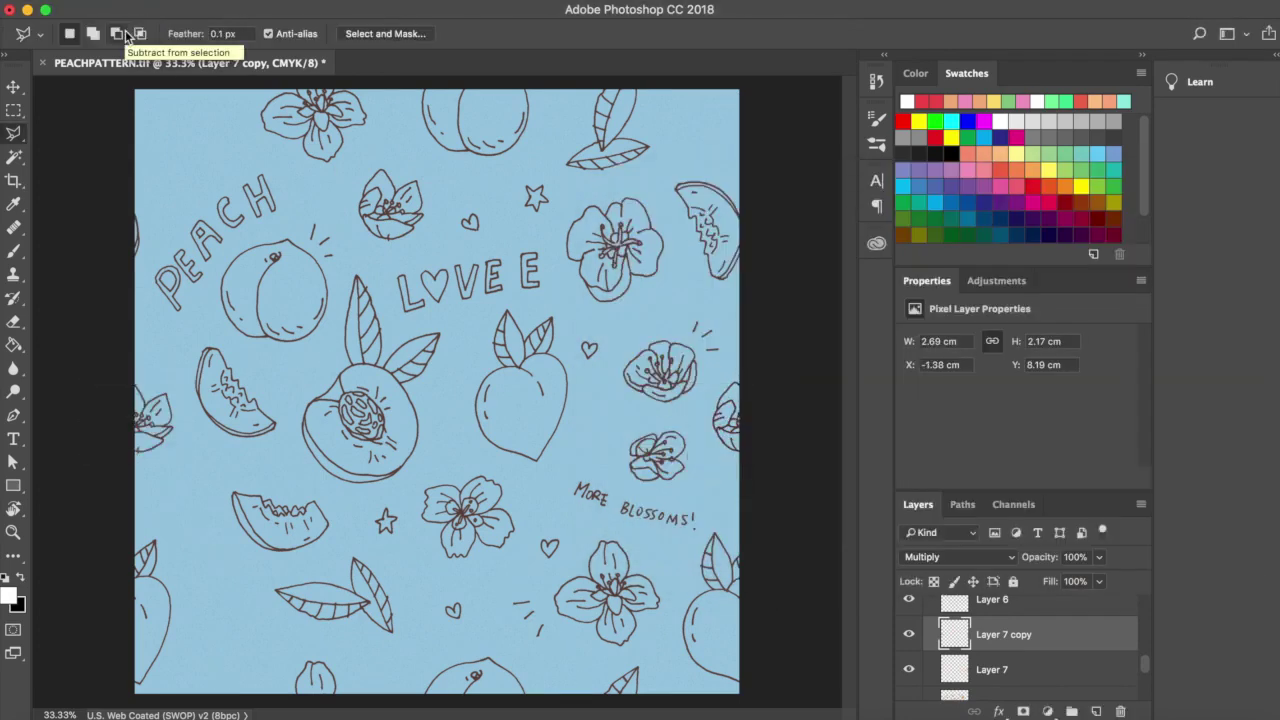
click(985, 614)
drag(392, 262, 396, 266)
key(ctrl+j)
key(ctrl+t)
drag(465, 290, 175, 600)
drag(245, 640, 237, 590)
Copy a peach slice to a new layer straddling the top-left corner.
key(Return)
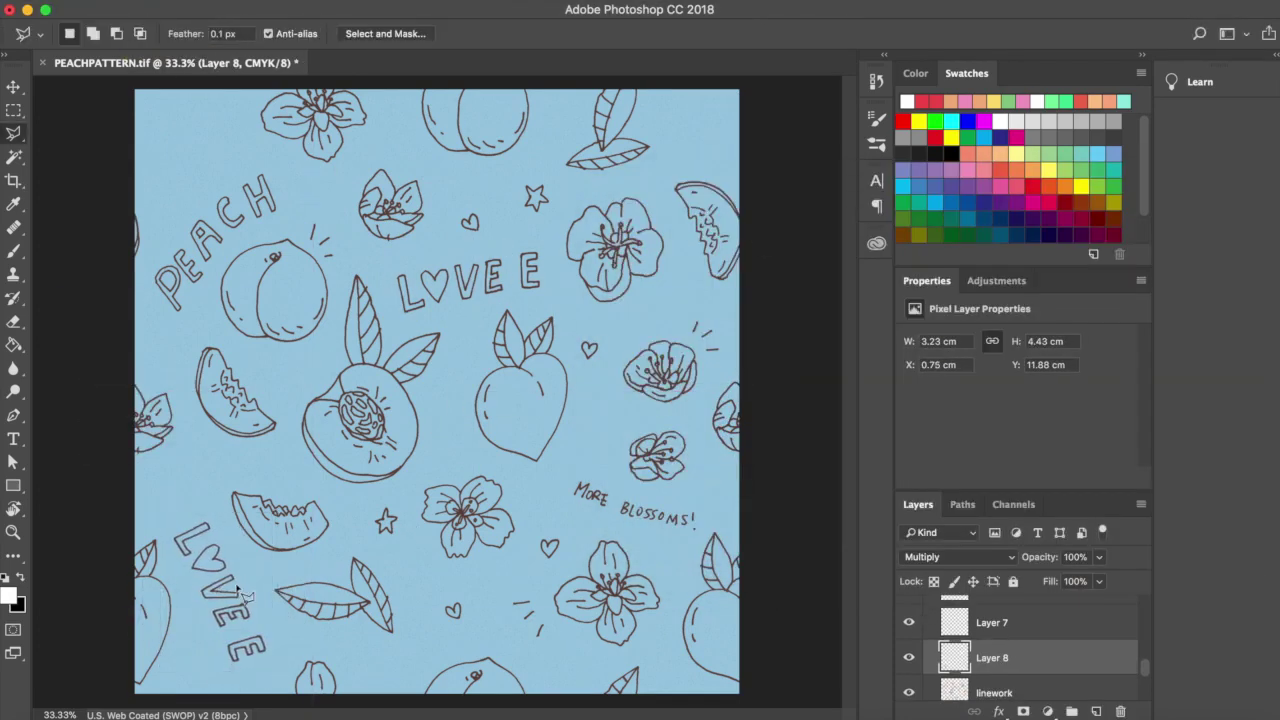
click(994, 692)
drag(228, 490, 232, 494)
key(ctrl+j)
key(ctrl+t)
drag(280, 520, 201, 150)
Copy the small tick marks onto a new layer and move them to the top right.
key(Return)
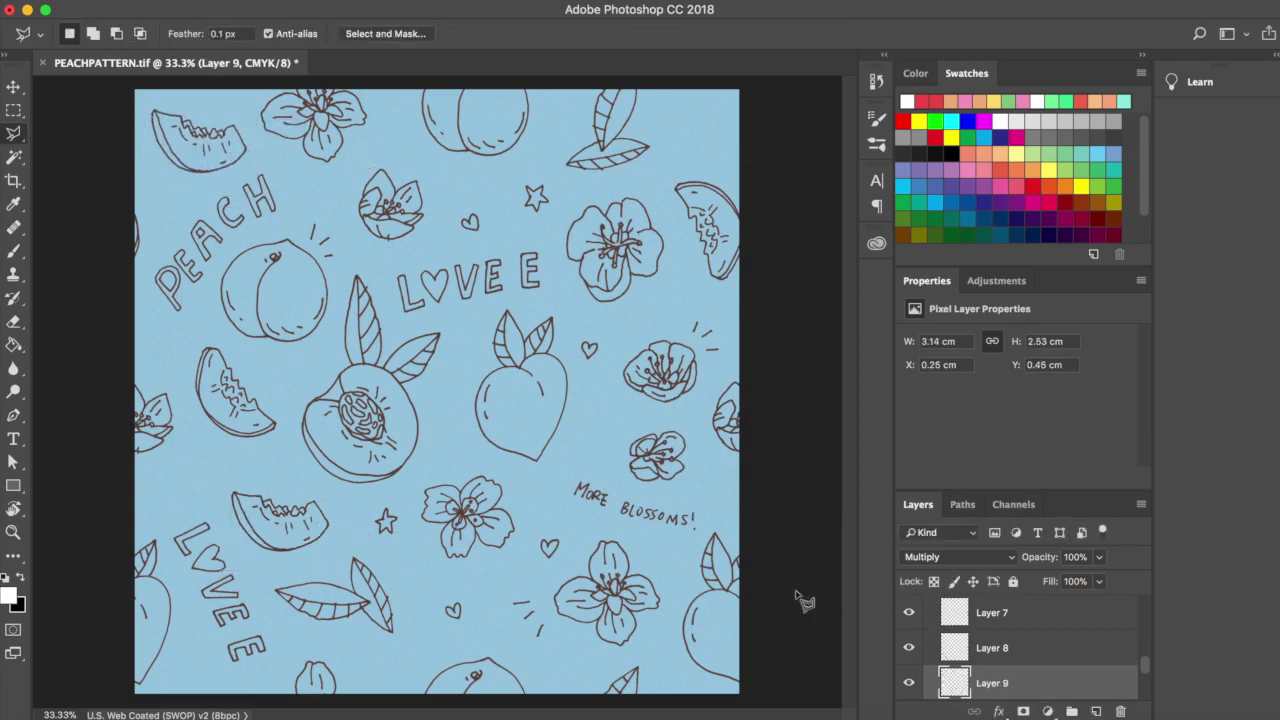
drag(690, 322, 694, 326)
key(ctrl+j)
key(ctrl+t)
drag(705, 335, 703, 158)
key(Return)
Copy the heart near the bottom and move it to the top right.
drag(440, 595, 487, 611)
key(ctrl+j)
key(v)
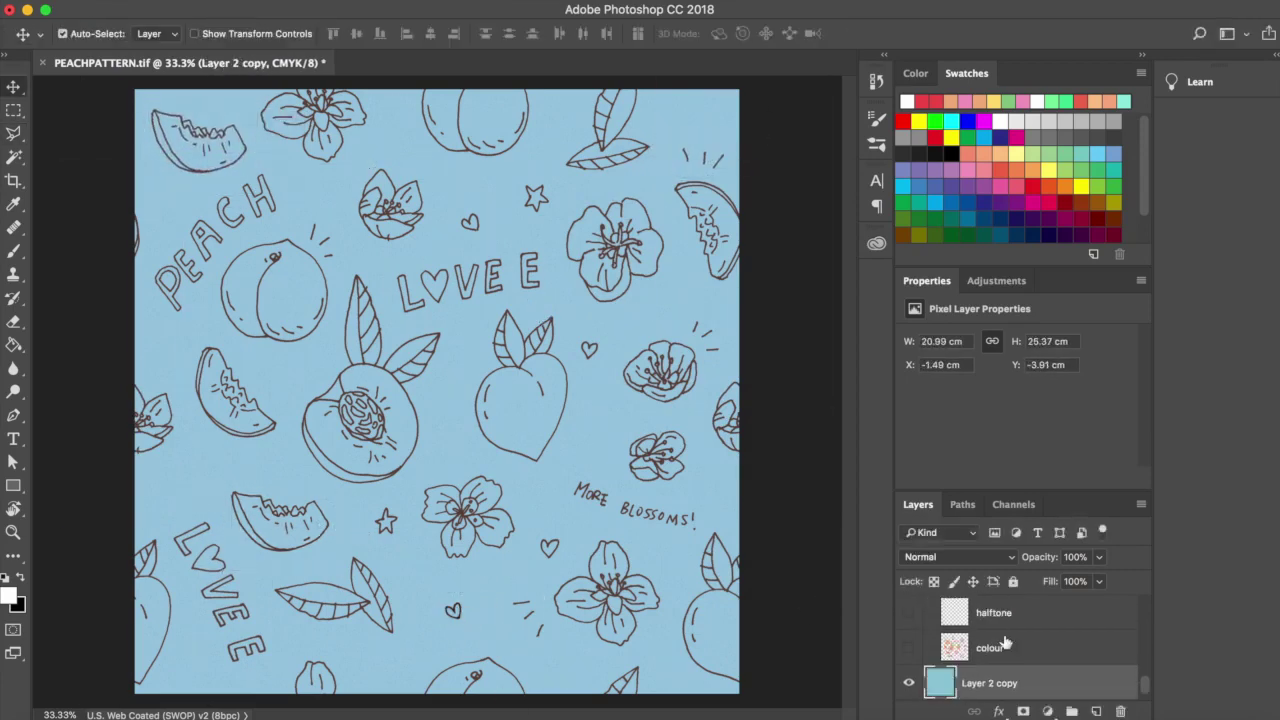
key(ctrl+plus)
drag(457, 686, 686, 266)
Zoom out to view the whole tile and save the file.
key(ctrl+minus)
key(ctrl+minus)
key(ctrl+s)
scroll(980, 627, up, 1)
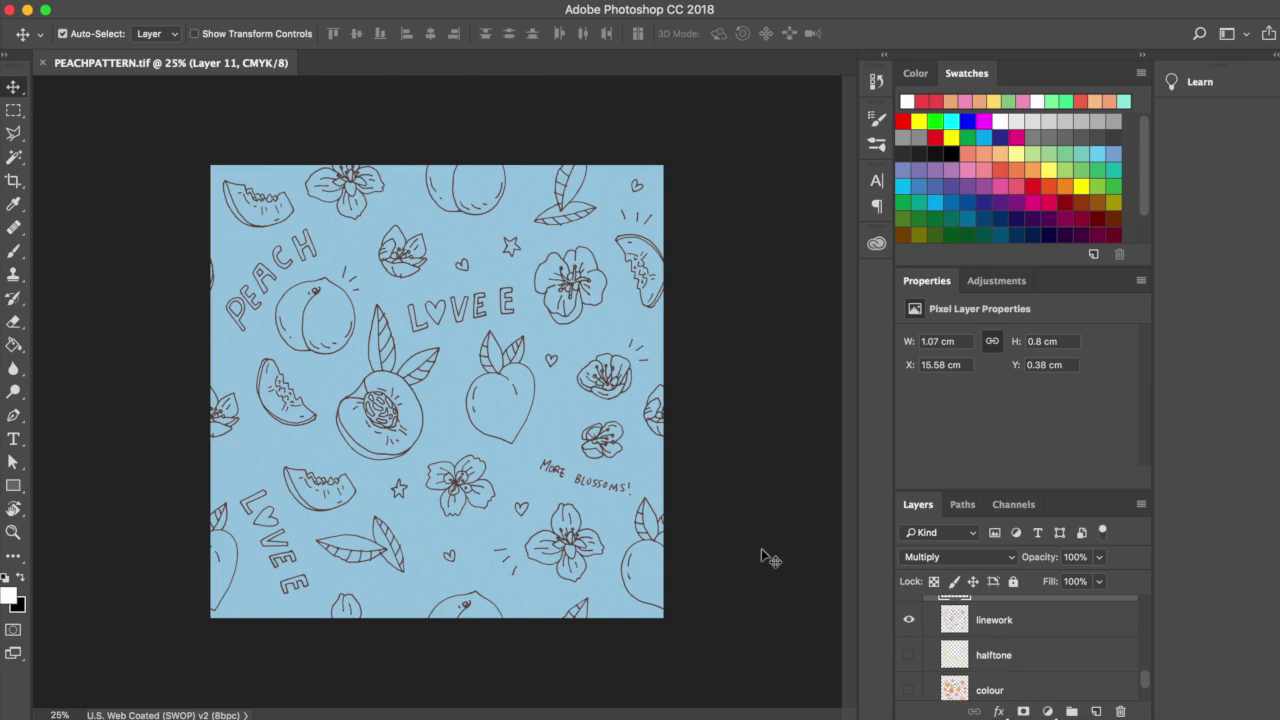
scroll(948, 640, up, 5)
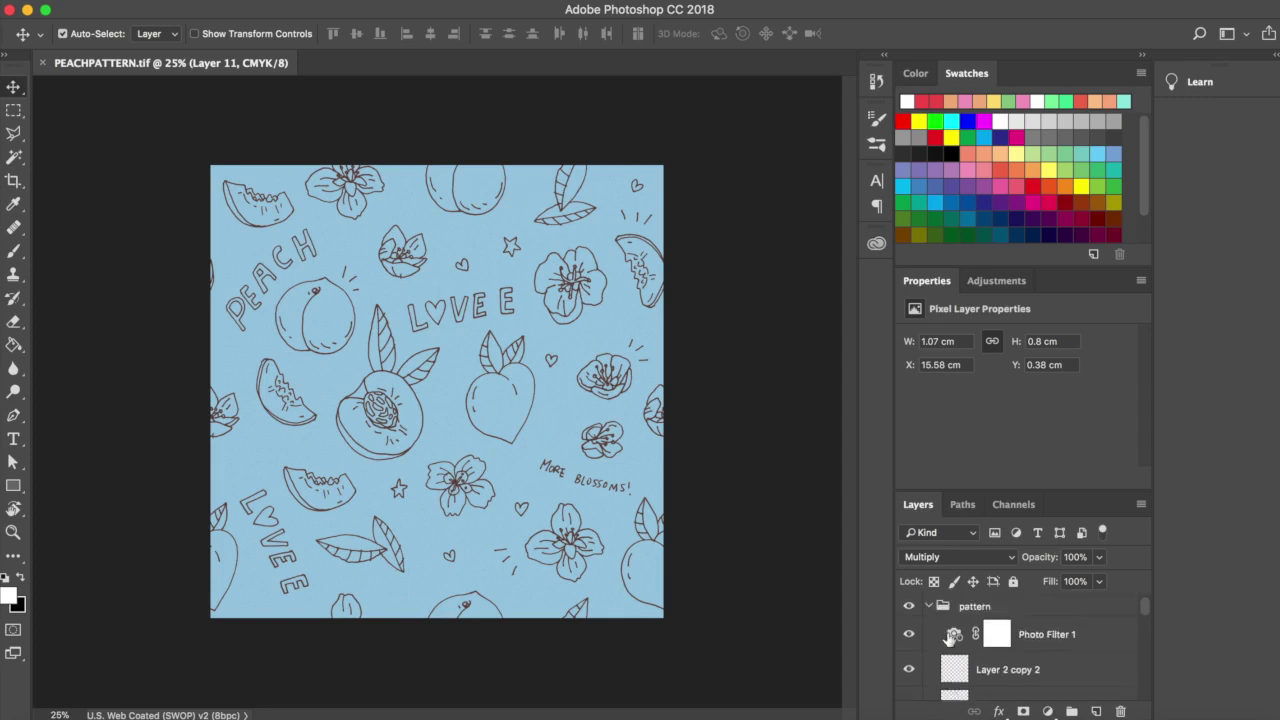
click(931, 608)
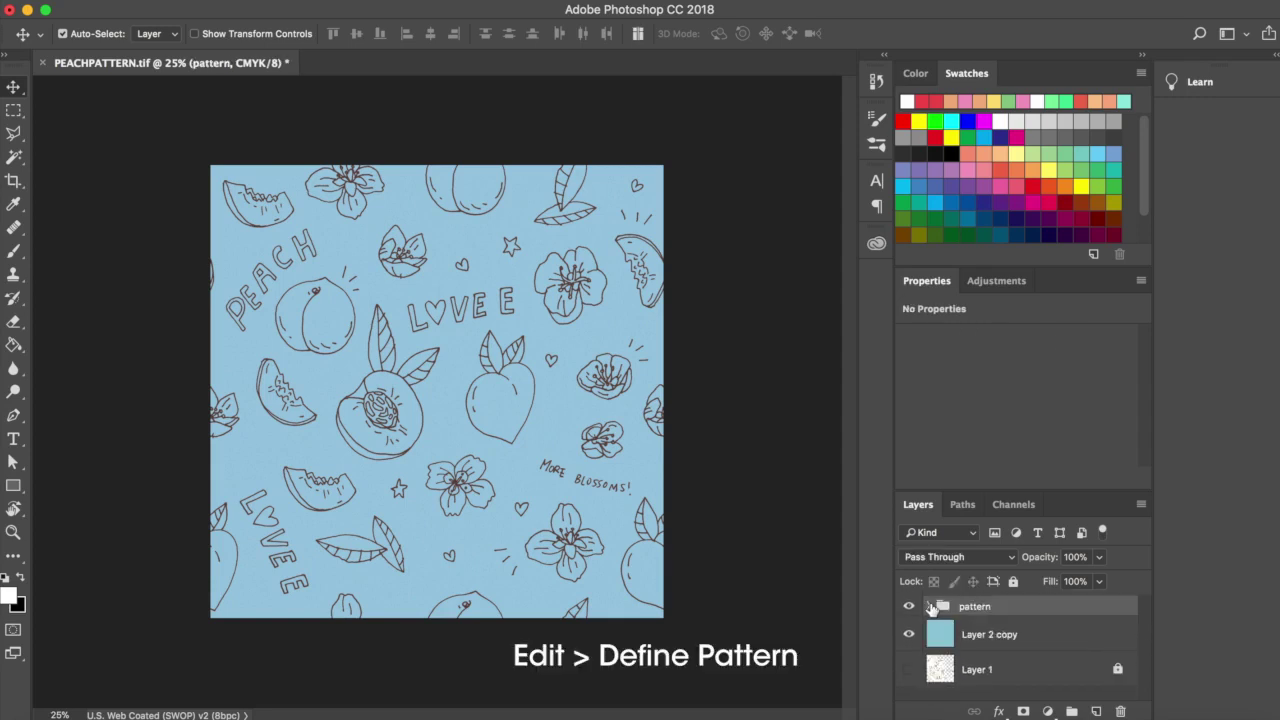
Define the current tile as a pattern named PP.
click(160, 0)
mouse_move(200, 0)
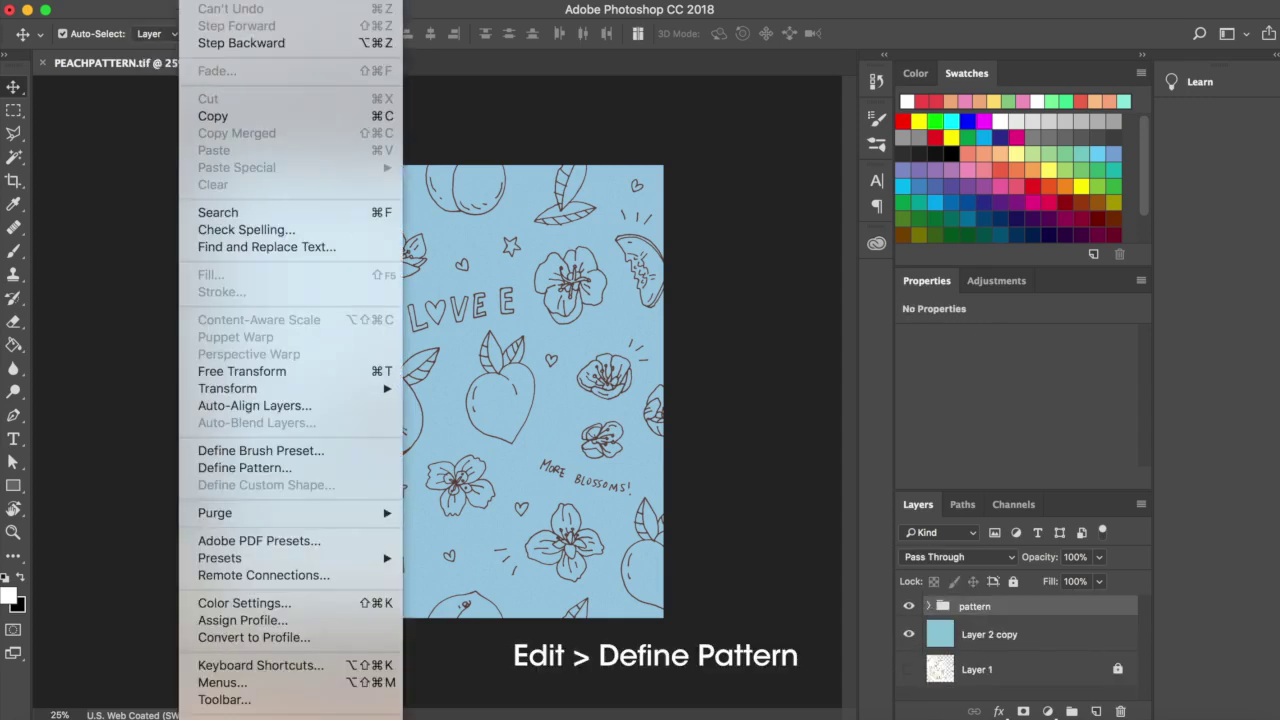
click(309, 466)
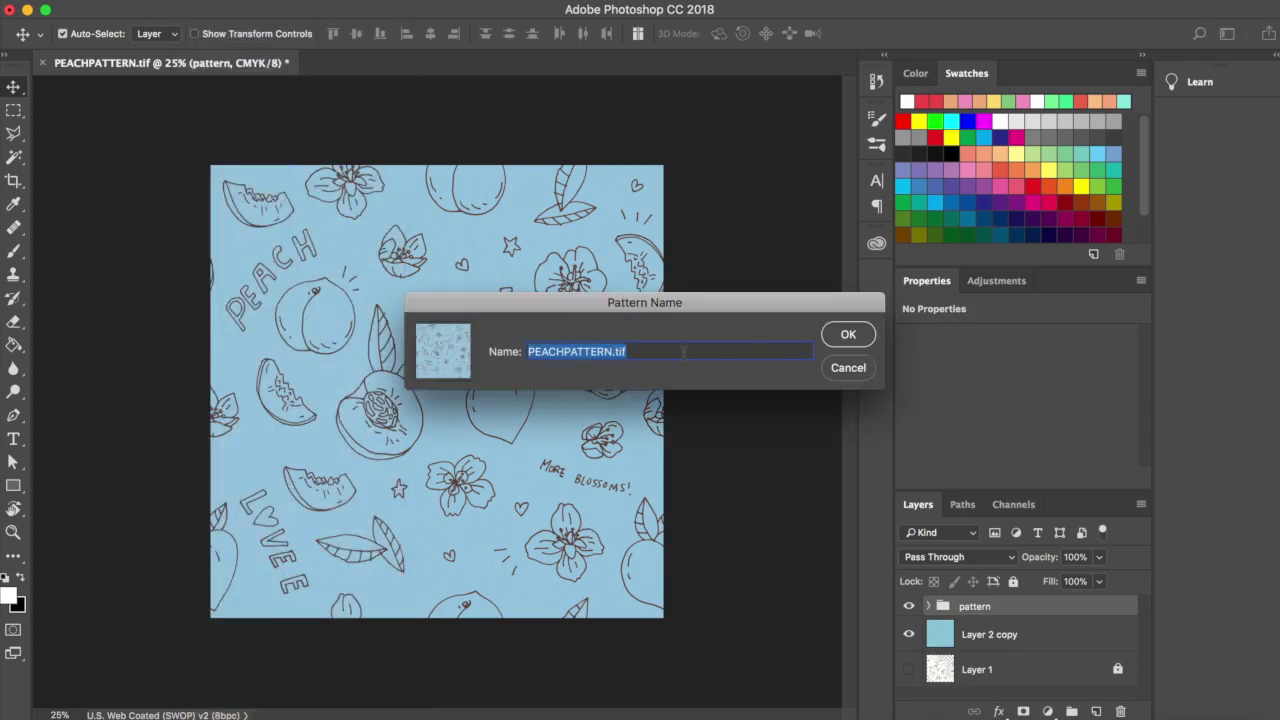
text(PP)
click(848, 334)
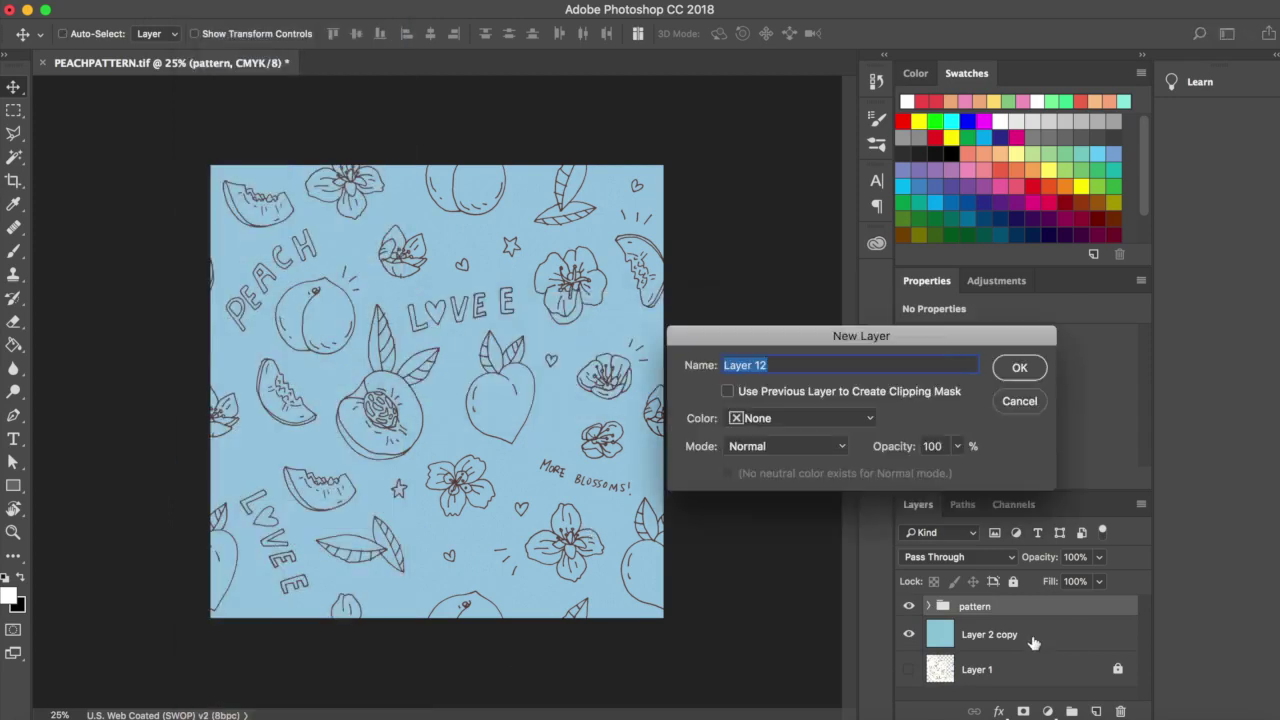
Add a new layer filled with white and give it a Pattern Overlay effect.
key(Return)
key(alt+BackSpace)
click(999, 711)
click(1045, 645)
click(956, 242)
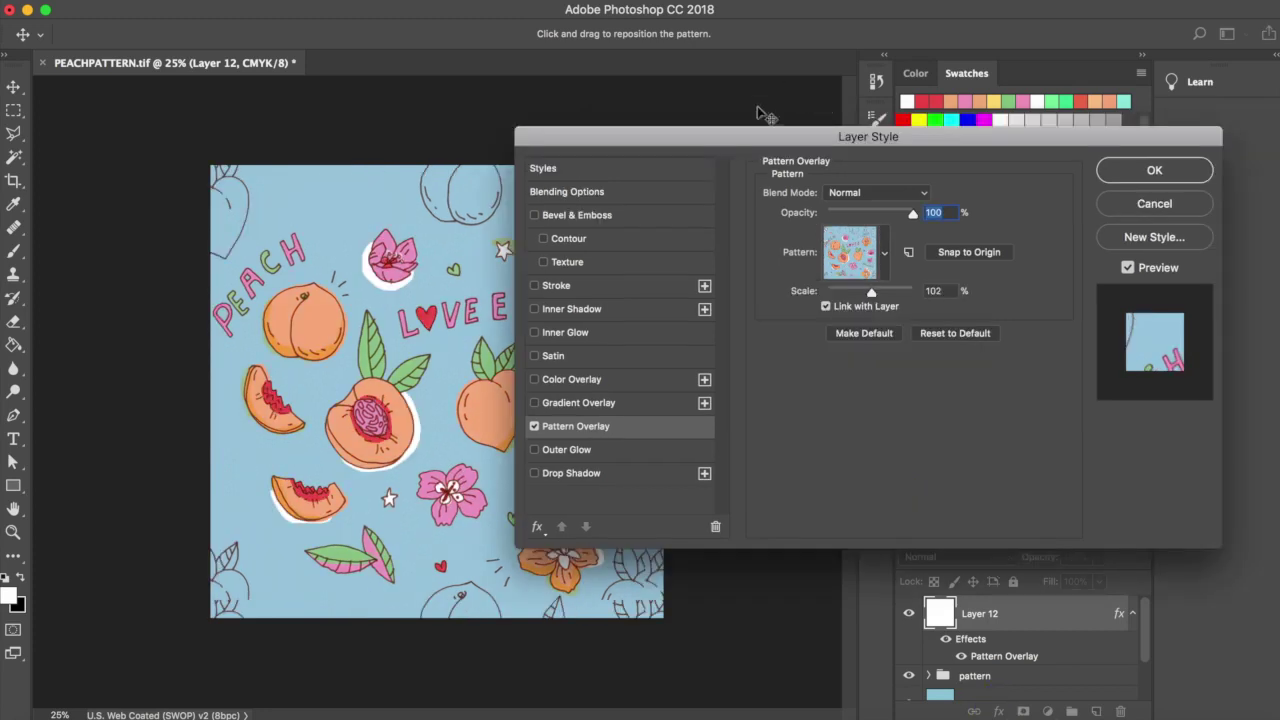
Use the PP pattern in the overlay at 100% opacity and 51% scale.
drag(754, 140, 826, 140)
click(956, 243)
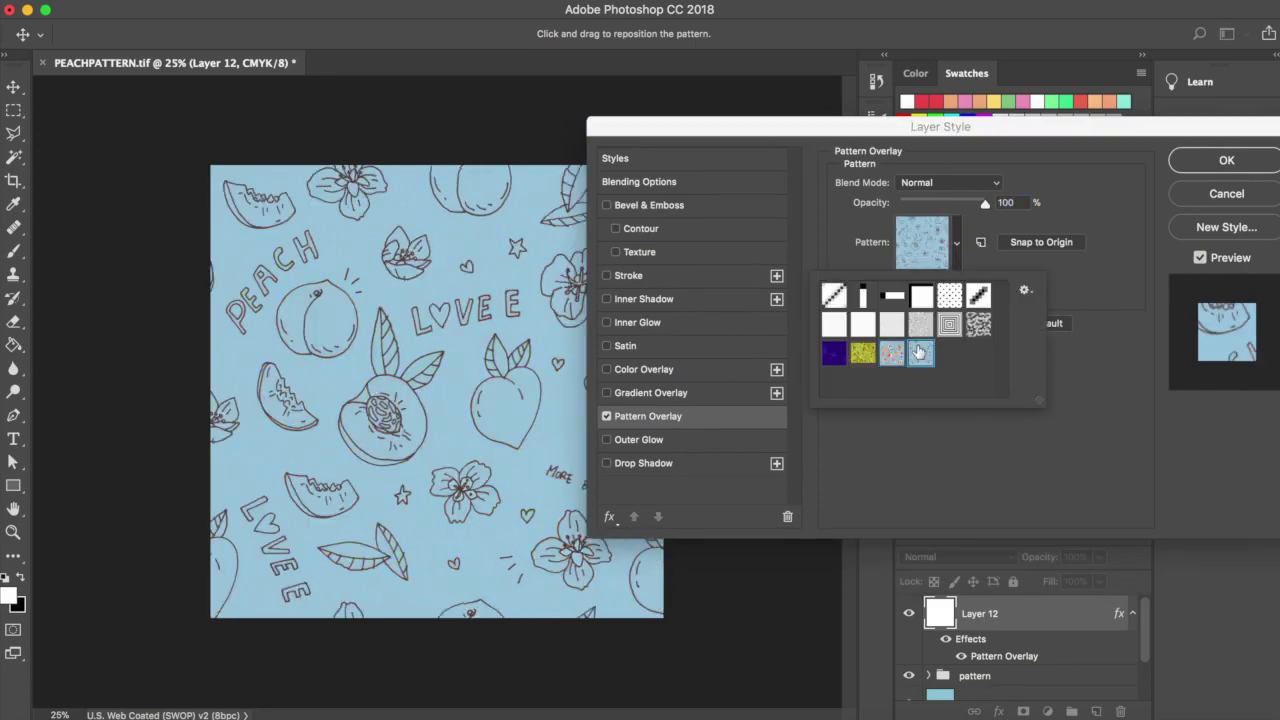
click(957, 241)
click(948, 204)
drag(948, 205, 1058, 212)
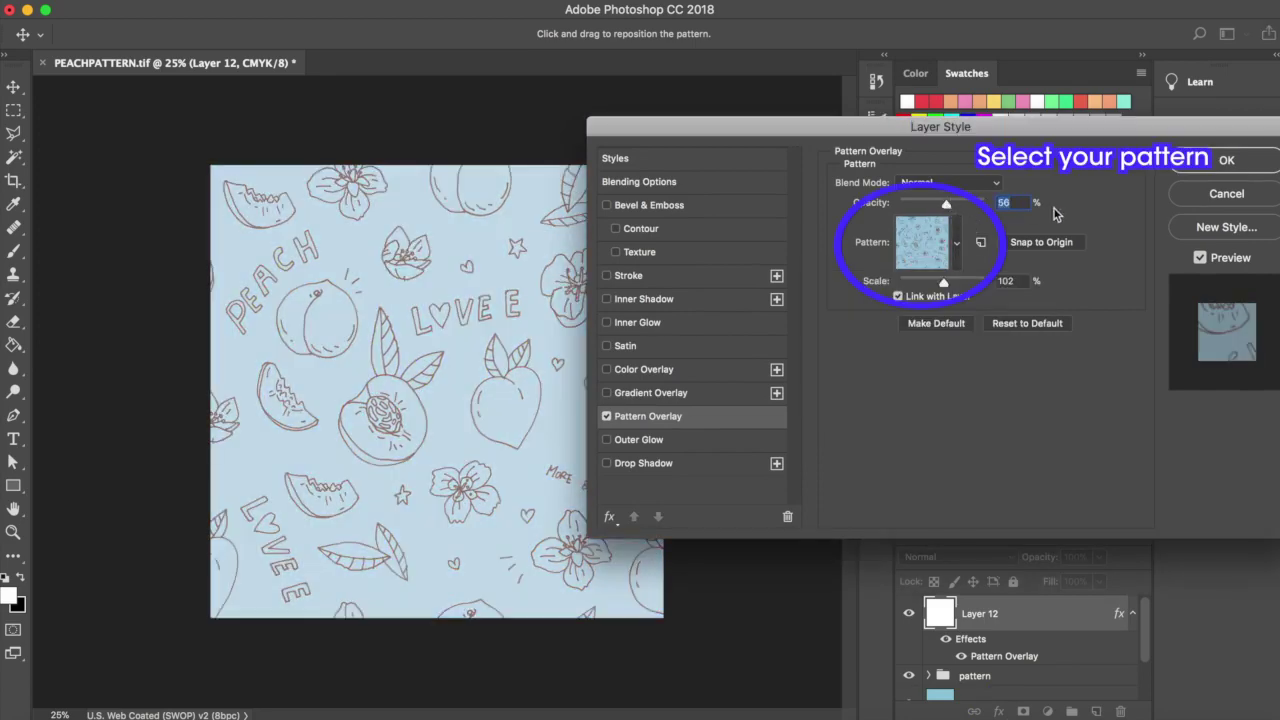
drag(943, 284, 932, 286)
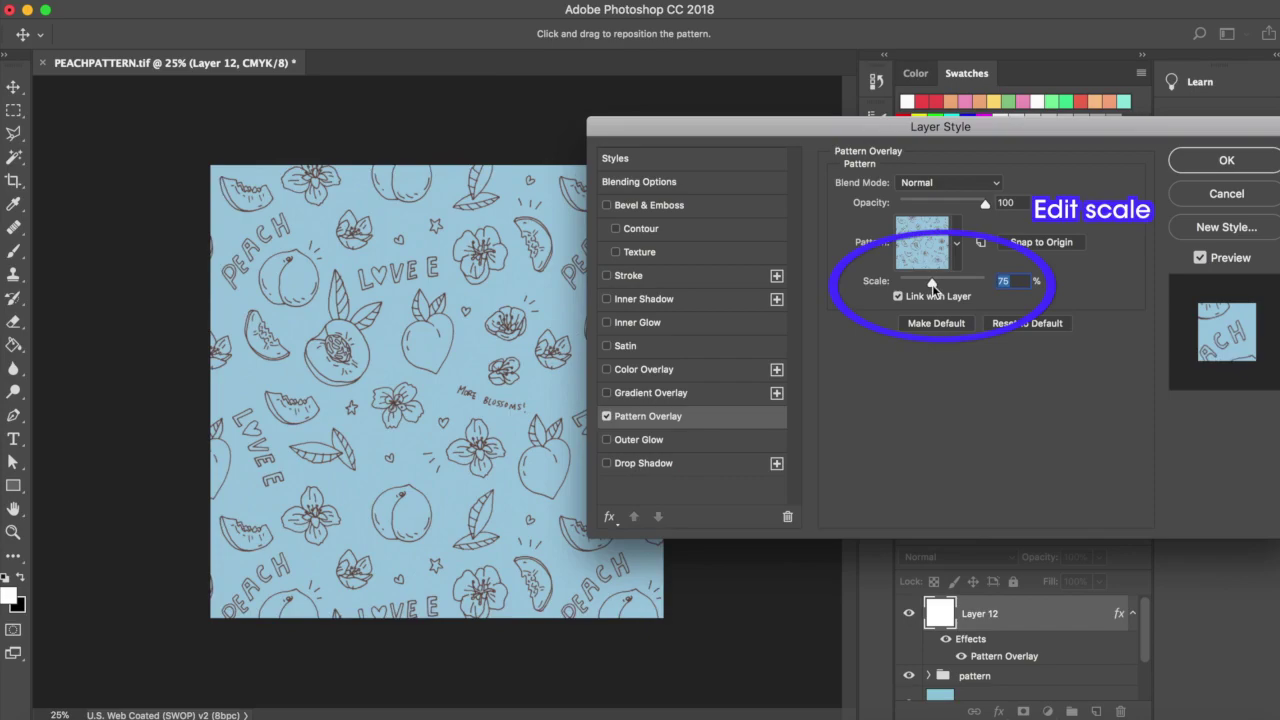
drag(932, 284, 921, 284)
Confirm the Pattern Overlay, pan the zoomed-in canvas checking for seams, then fit the document.
click(1238, 162)
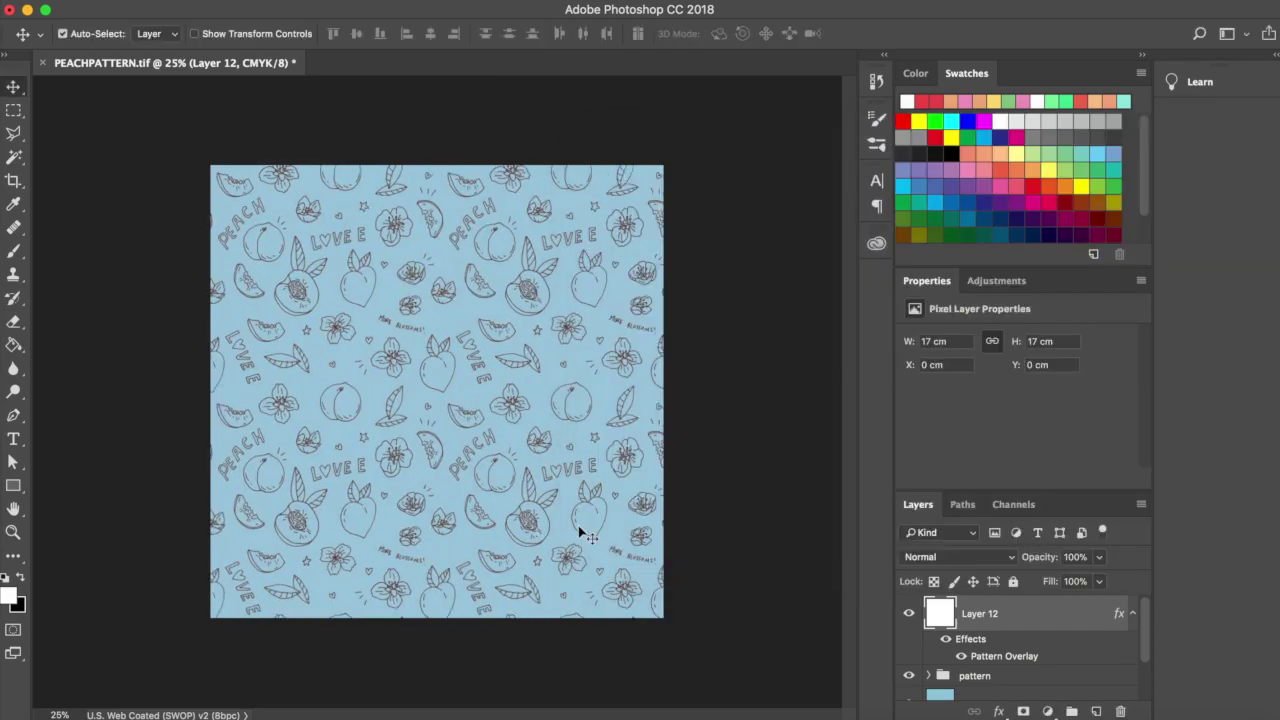
key(super+plus)
key(super+plus)
key(super+plus)
key(super+plus)
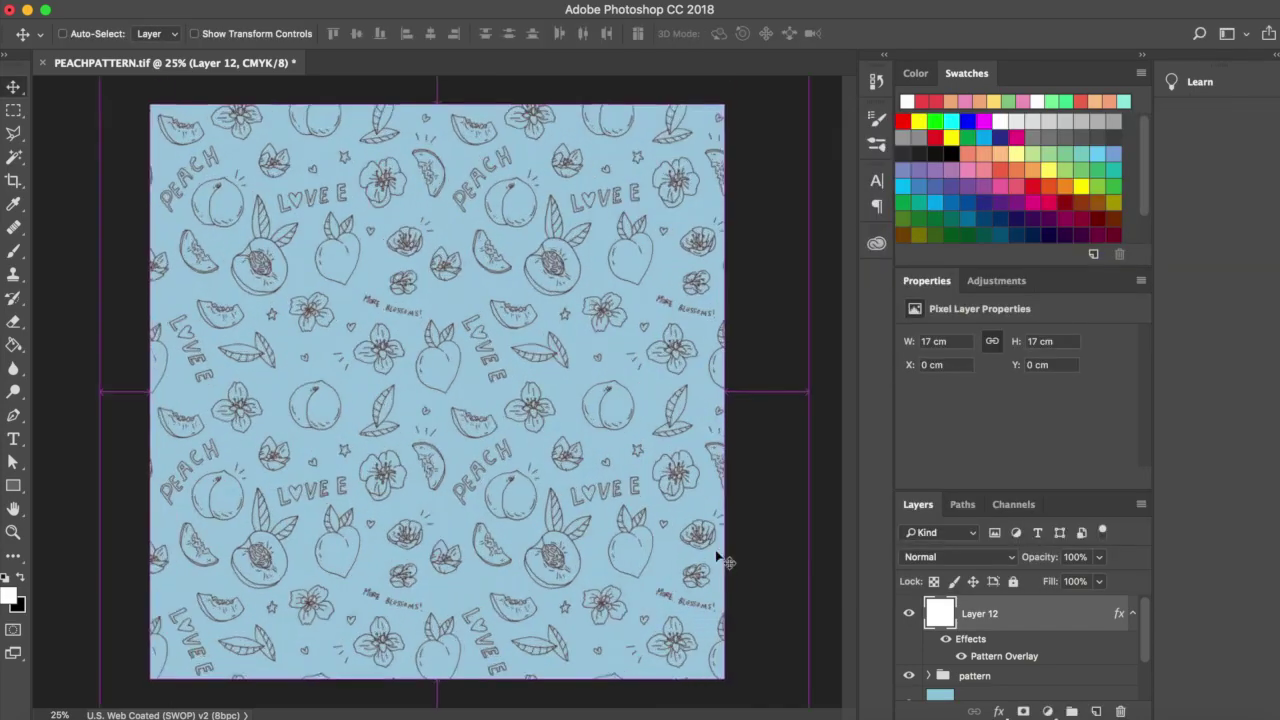
scroll(570, 474, down, 10)
scroll(570, 474, right, 6)
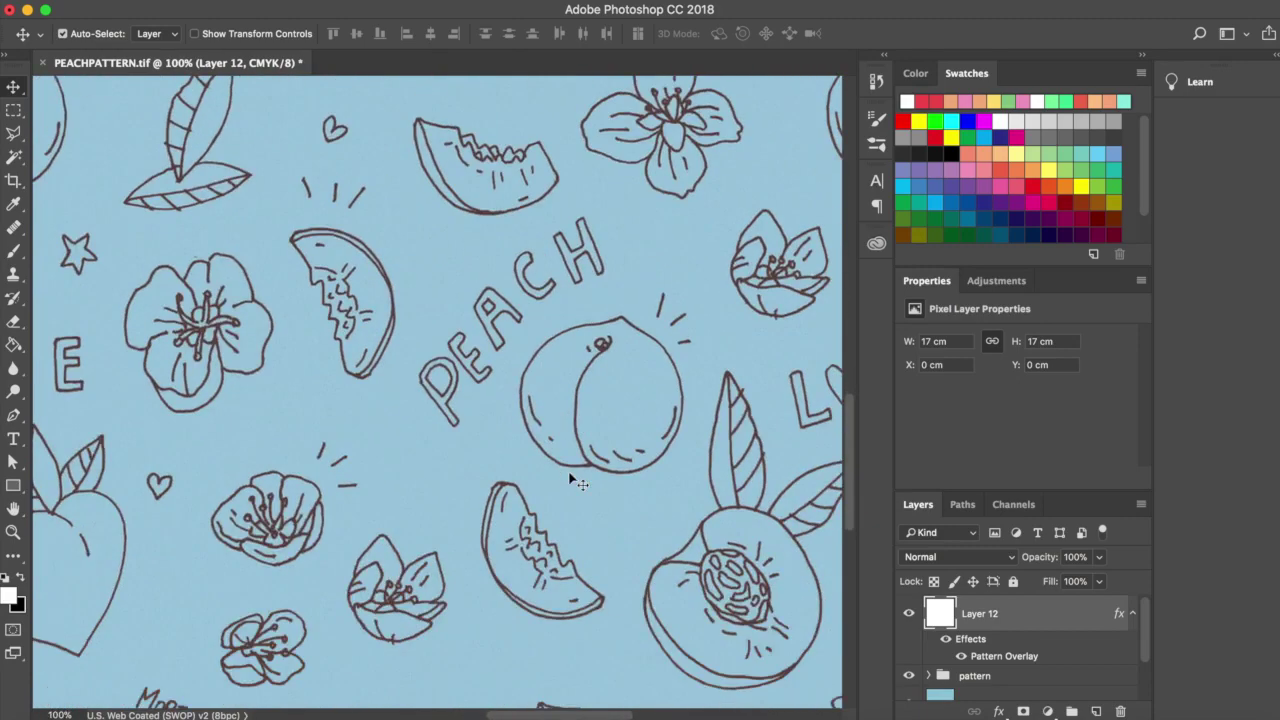
scroll(510, 528, left, 10)
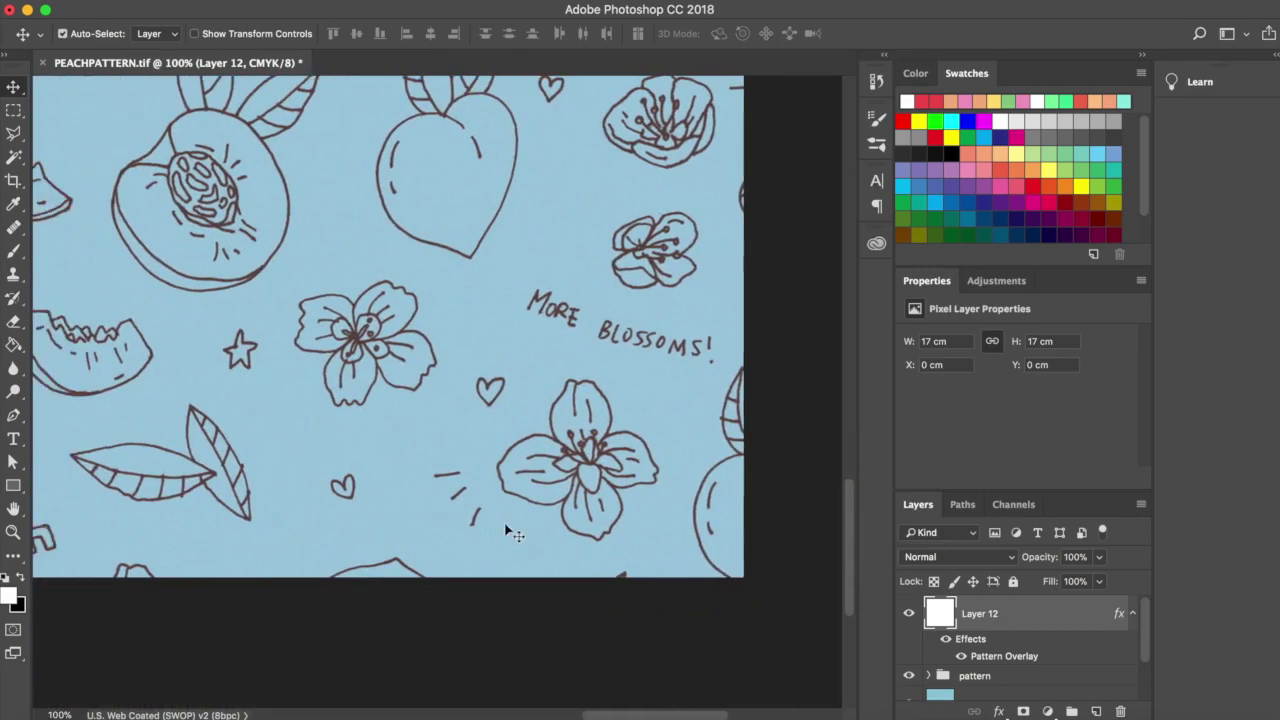
scroll(558, 527, left, 10)
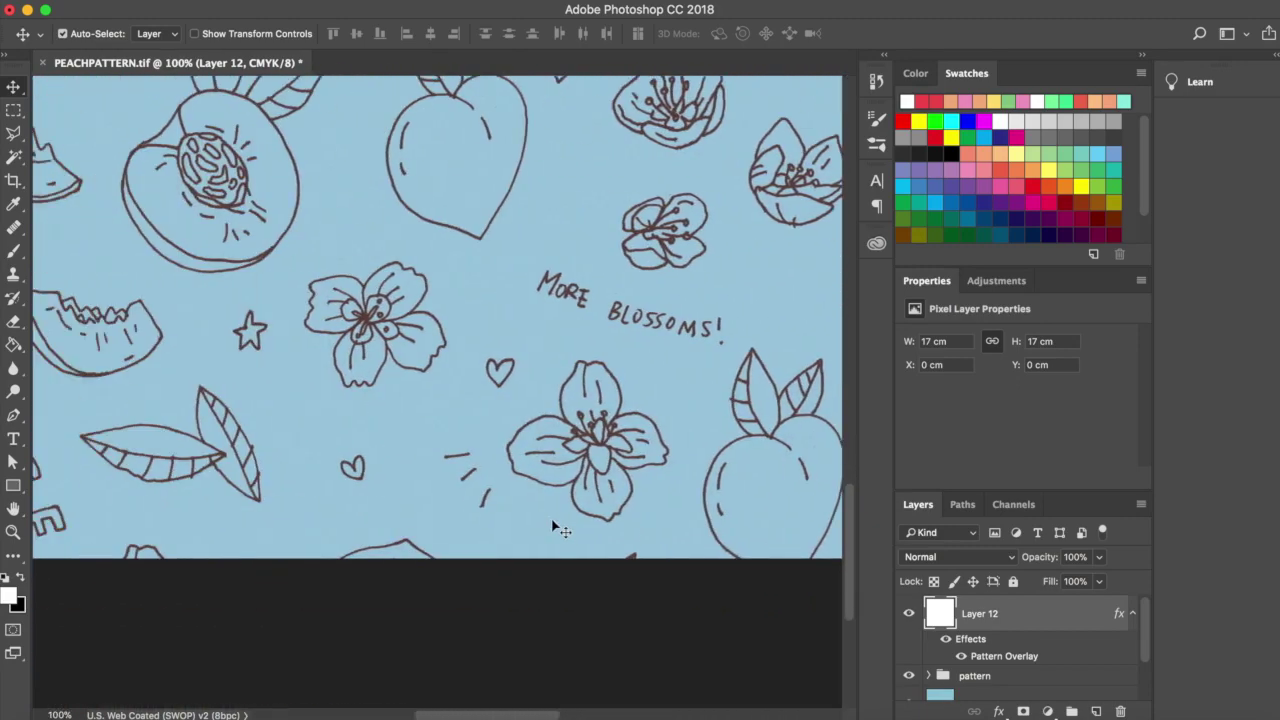
scroll(558, 527, up, 5)
scroll(556, 527, right, 20)
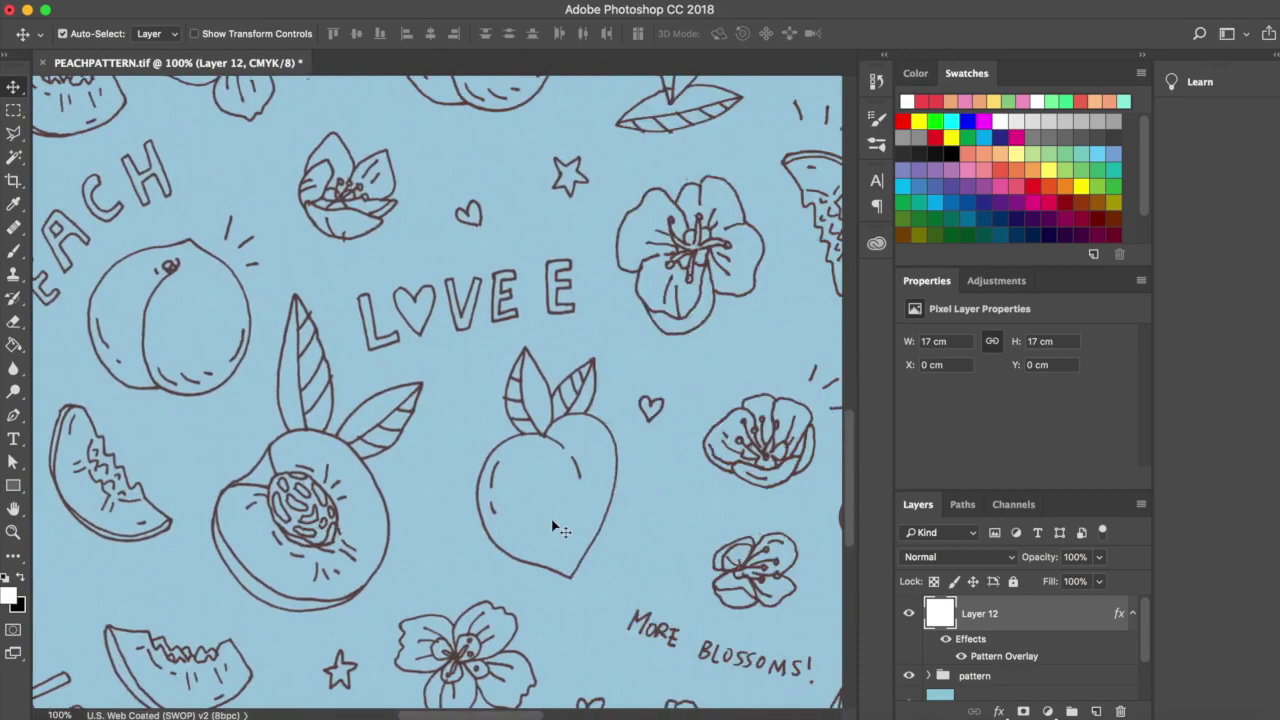
scroll(556, 527, left, 10)
scroll(556, 527, up, 3)
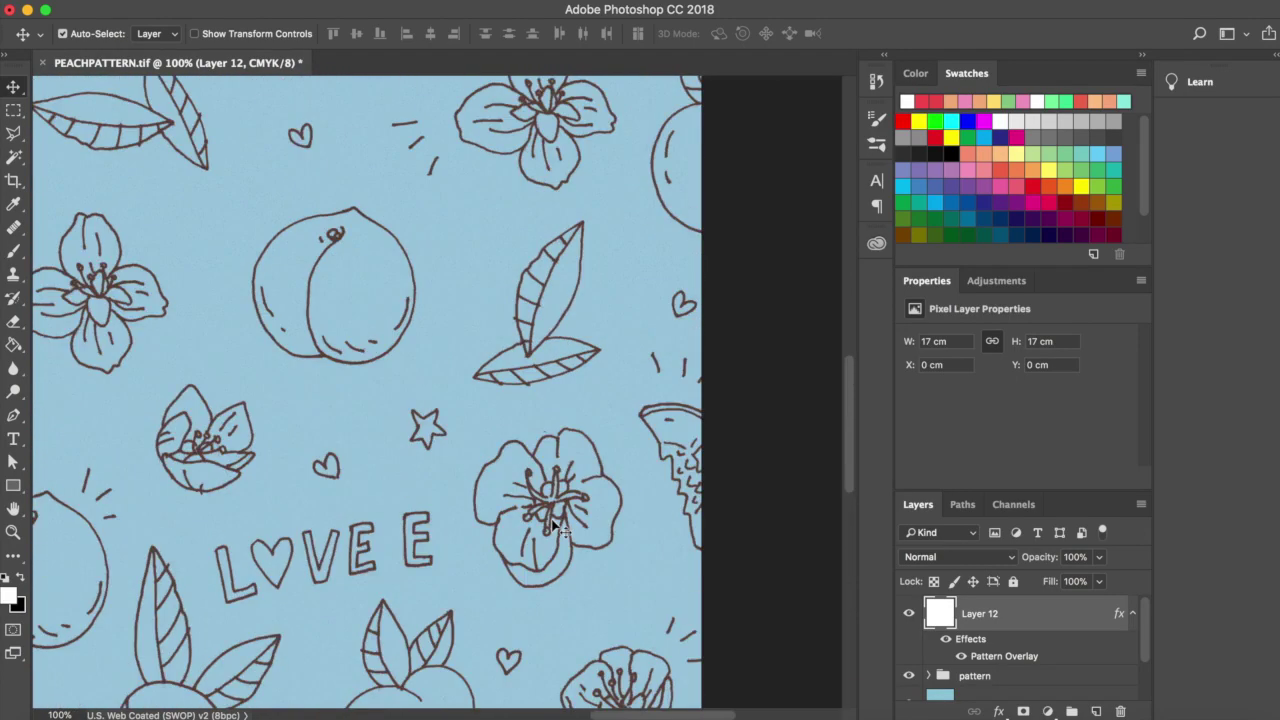
scroll(556, 527, left, 5)
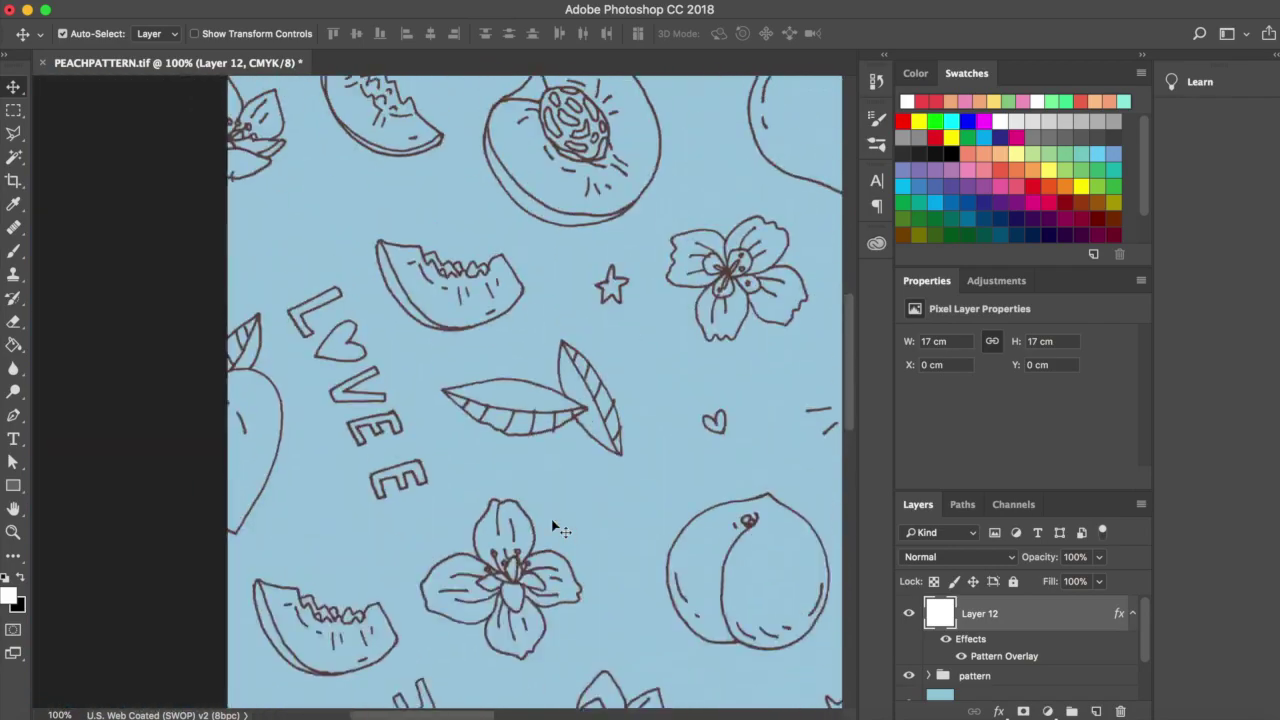
scroll(556, 527, up, 2)
scroll(556, 527, right, 10)
scroll(556, 527, left, 3)
scroll(556, 527, up, 2)
scroll(556, 527, right, 10)
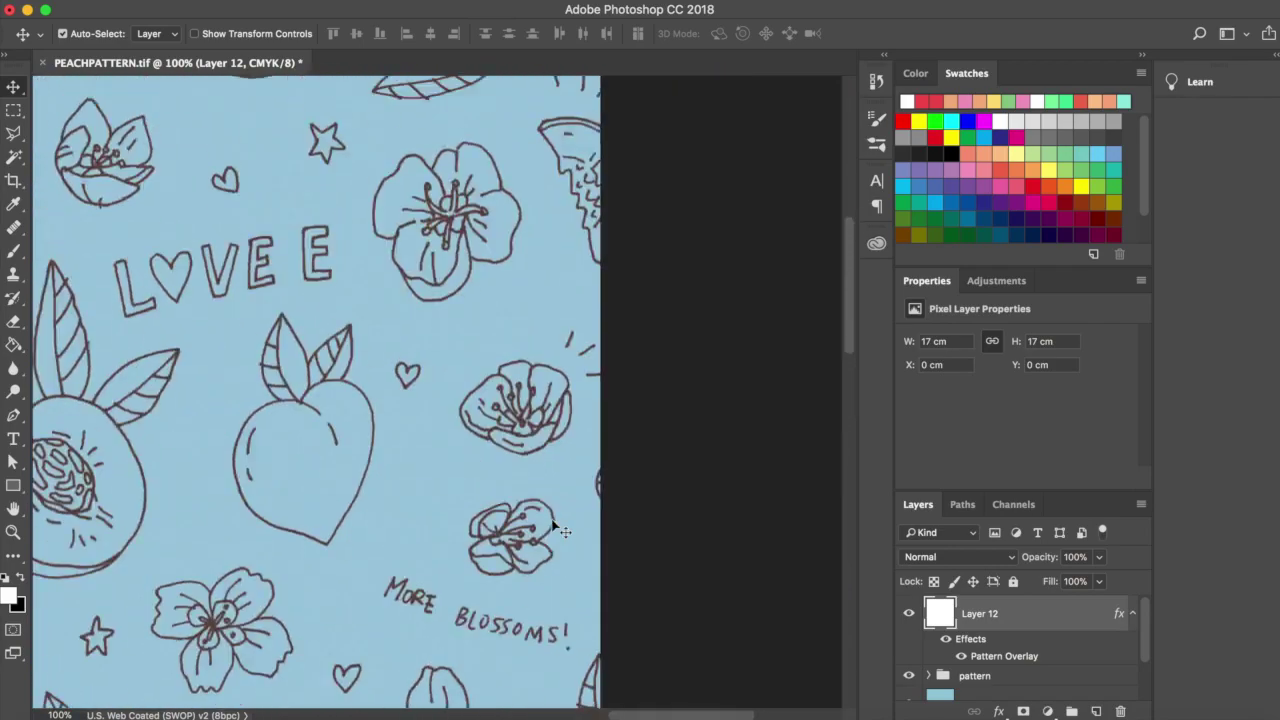
scroll(556, 527, left, 10)
scroll(556, 527, down, 3)
key(super+minus)
key(super+minus)
key(super+minus)
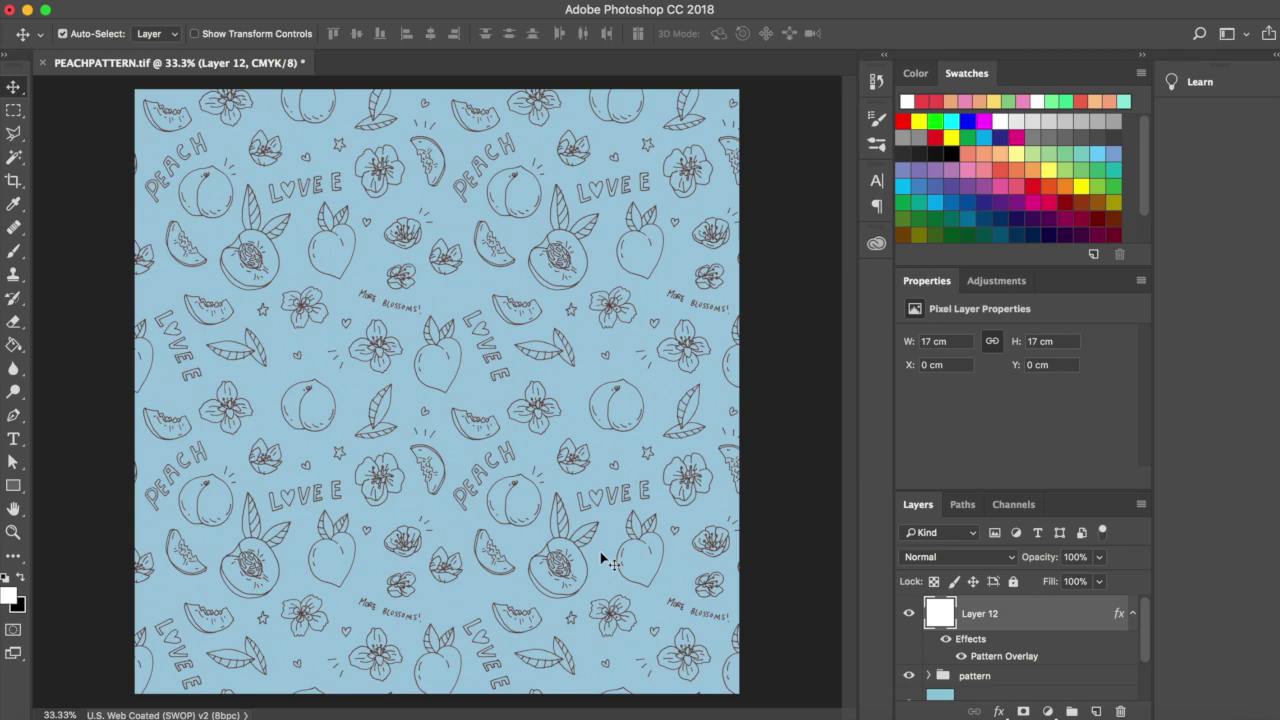
Hide Layer 12 so the canvas shows the single peach-and-blossom tile again.
key(super+minus)
key(super+equal)
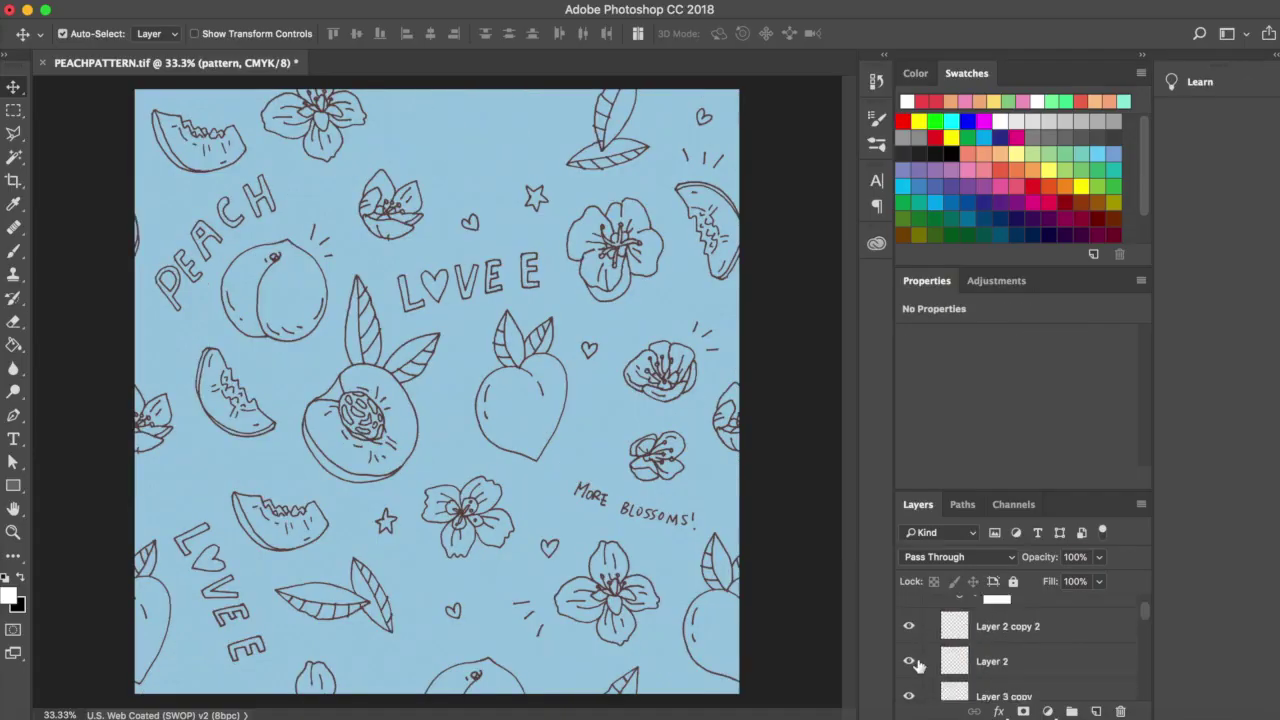
scroll(955, 660, down, 5)
click(955, 670)
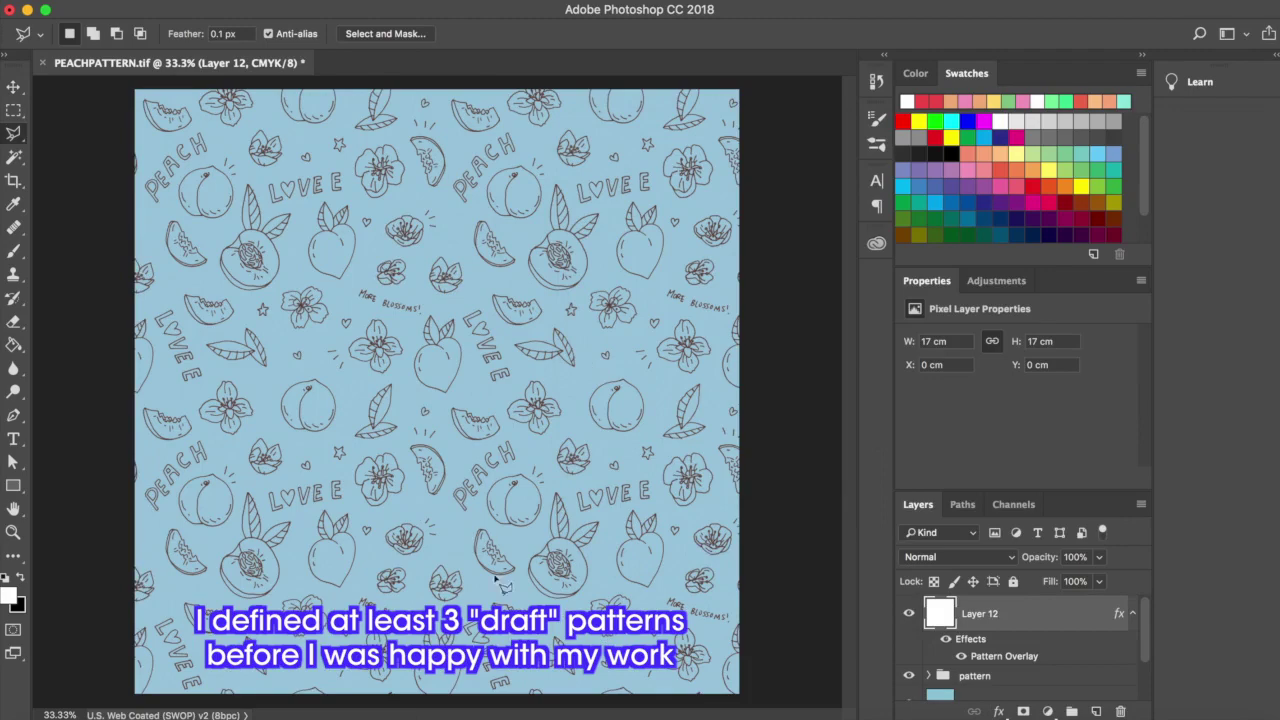
click(908, 613)
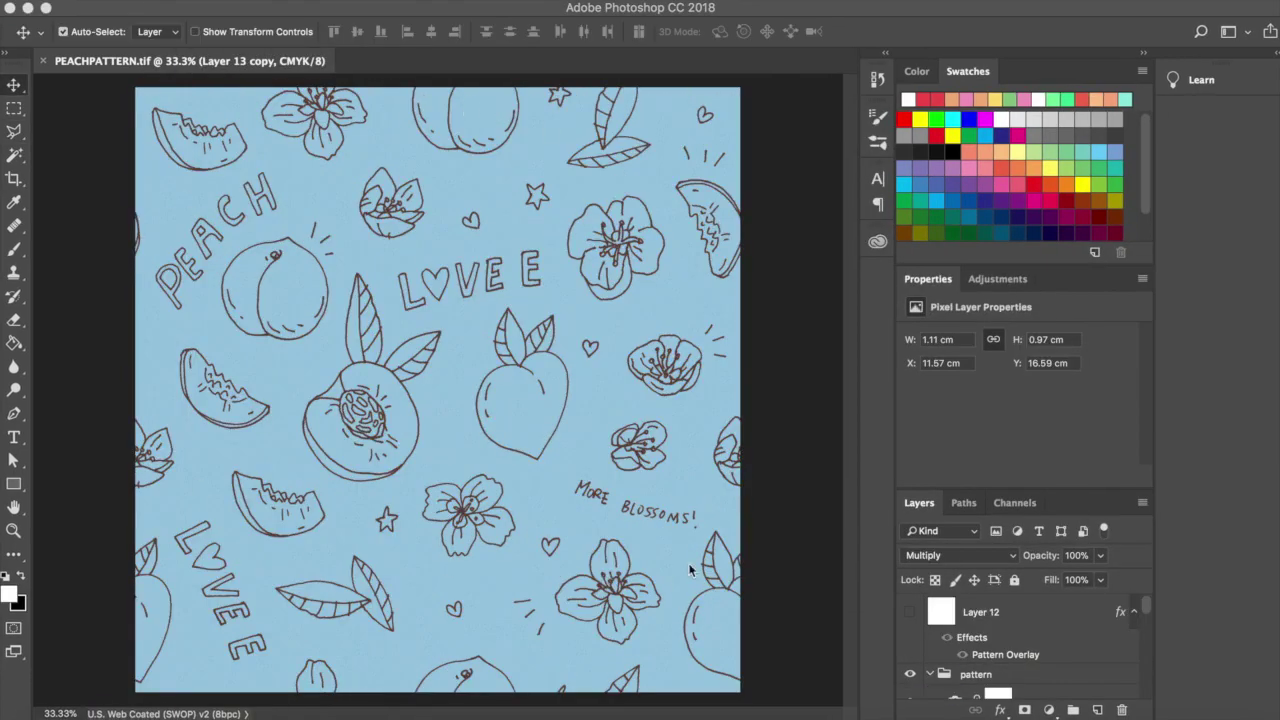
scroll(1002, 674, down, 3)
Select Layer 2 copy 2 through Layer 13 and merge them into one layer.
scroll(1002, 676, up, 1)
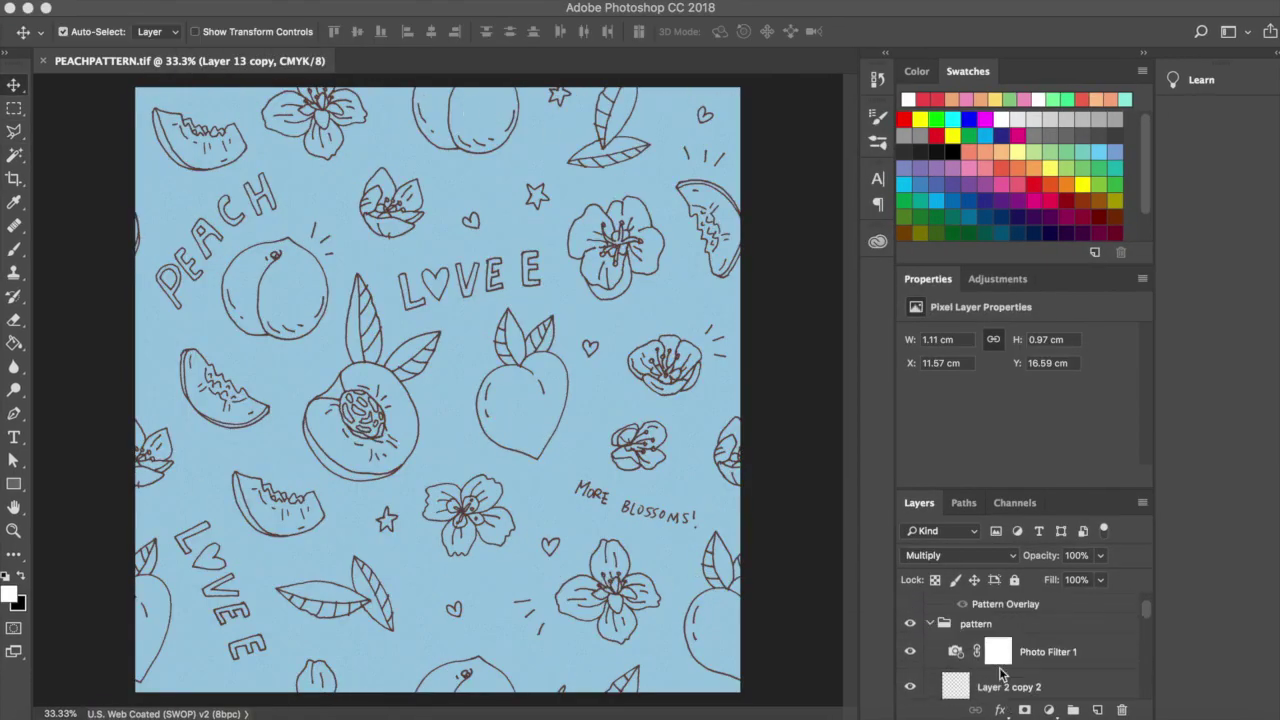
scroll(962, 657, down, 1)
click(965, 643)
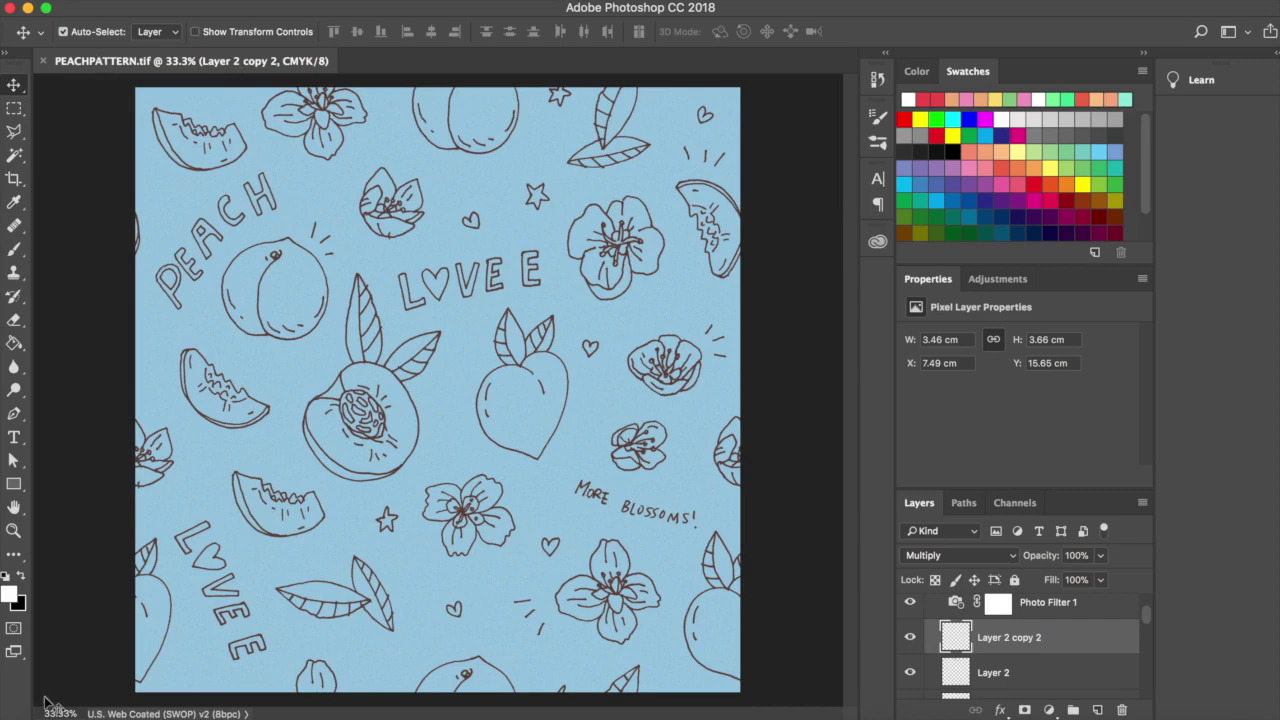
scroll(972, 630, down, 1)
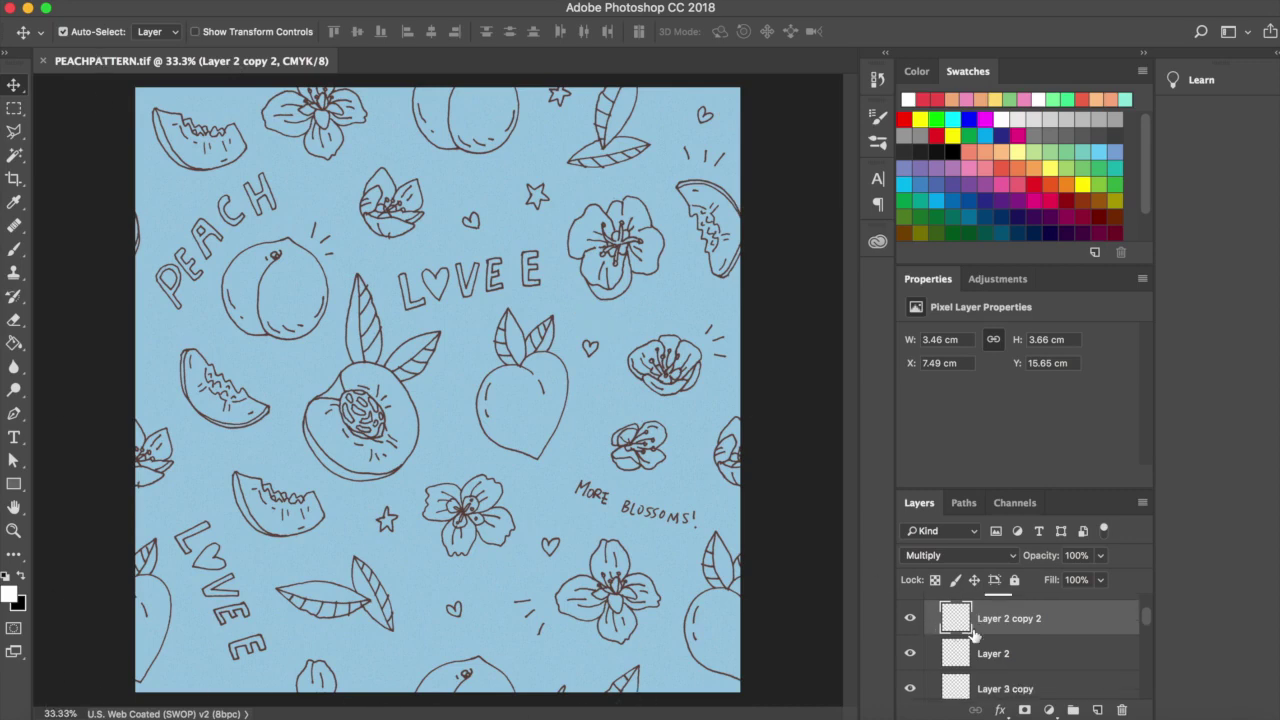
scroll(973, 634, down, 3)
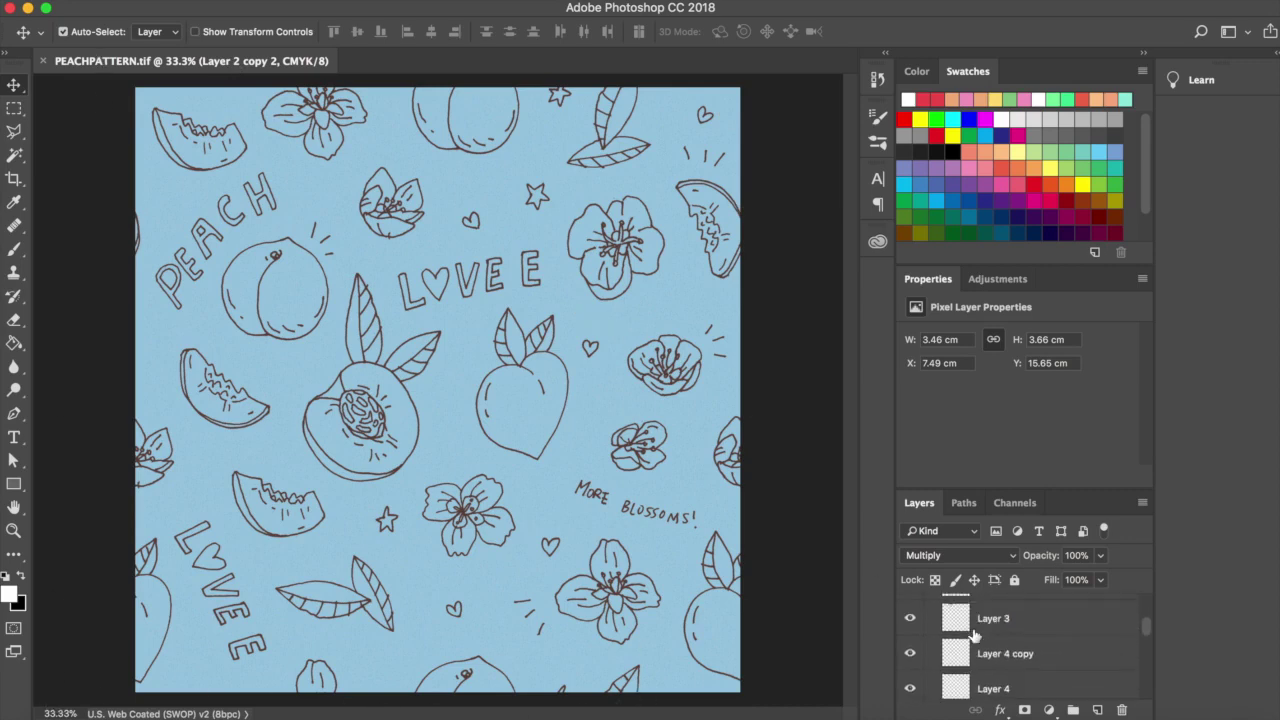
scroll(973, 634, down, 8)
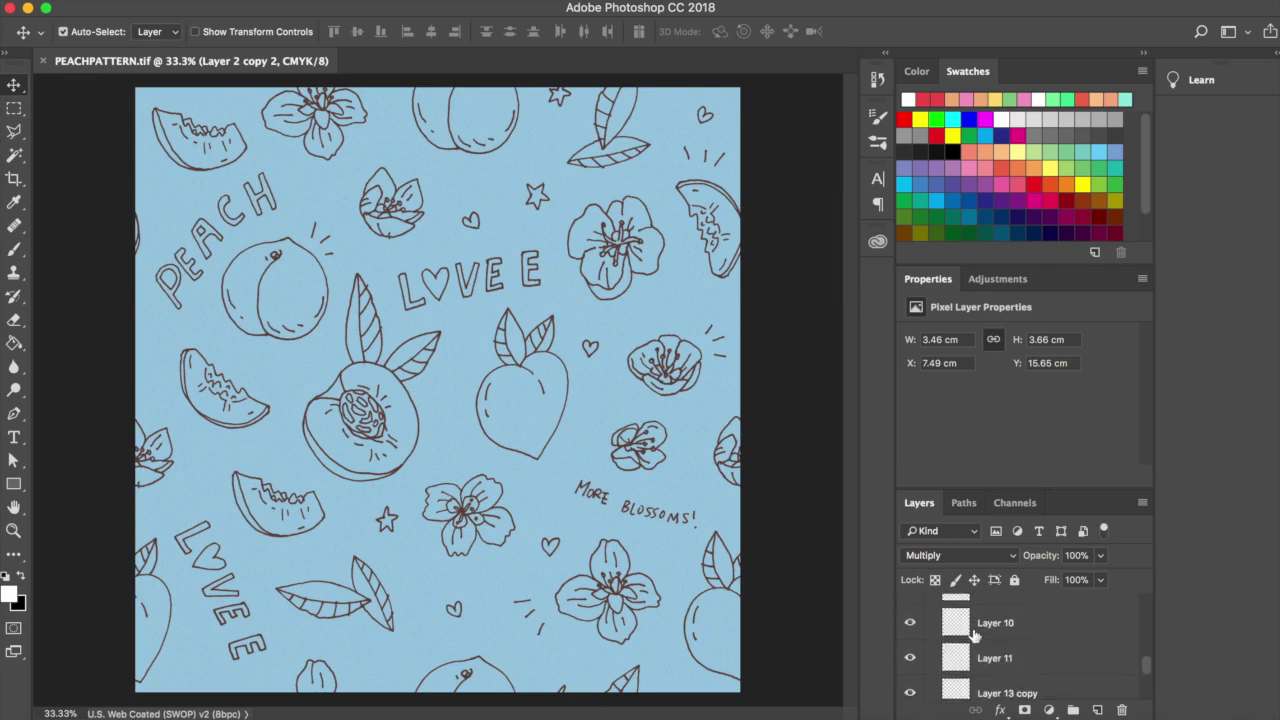
scroll(973, 634, down, 3)
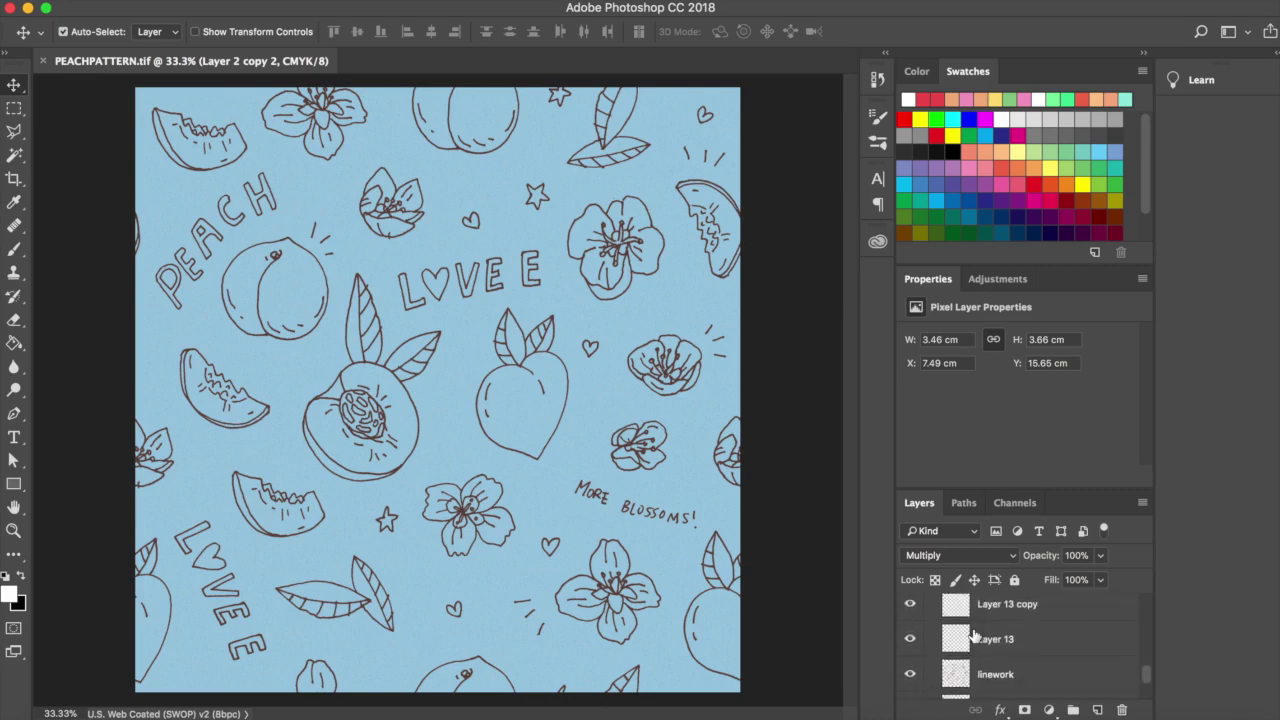
shift+click(1046, 626)
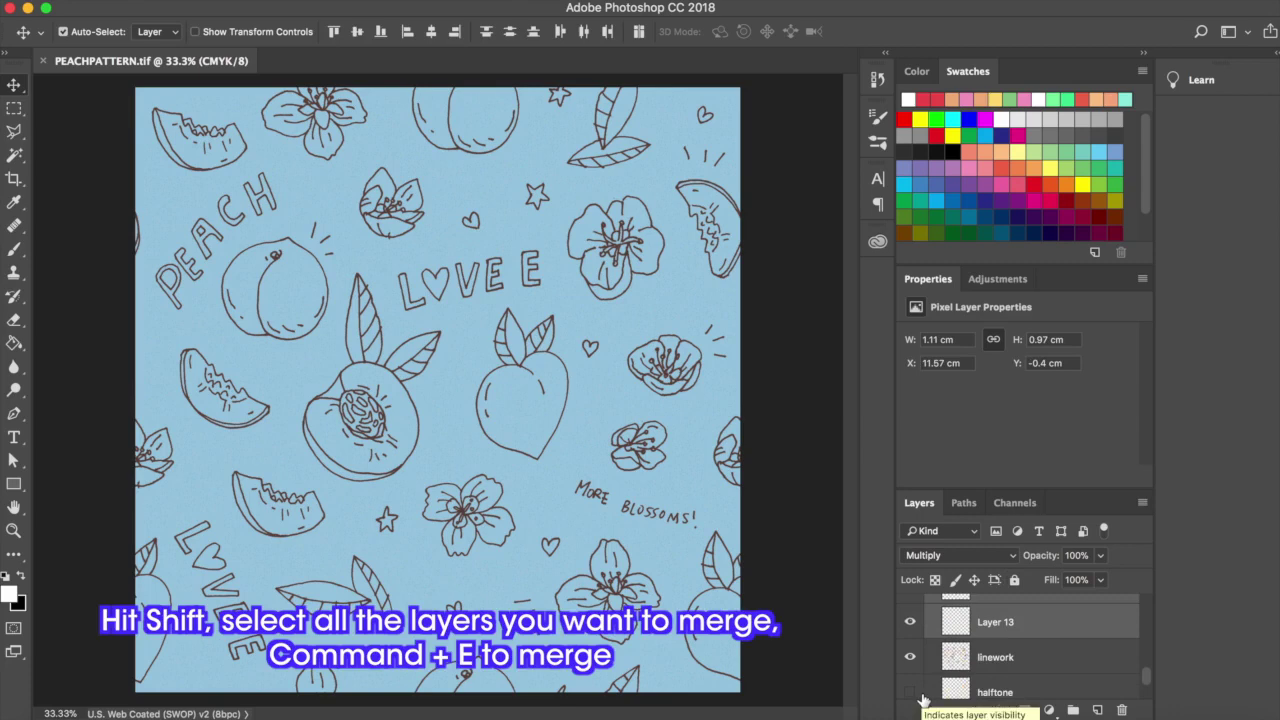
key(super+e)
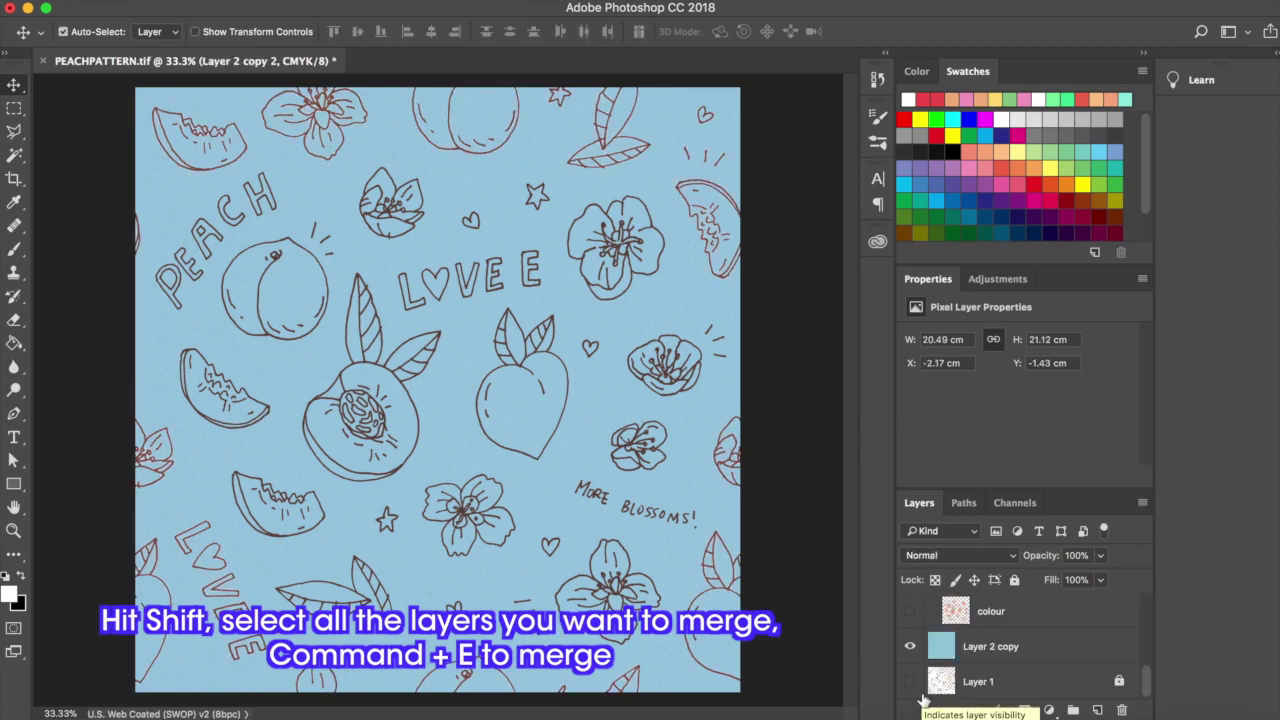
Set the merged layer's blend mode to Multiply and rename it 'copy layer'.
scroll(945, 697, up, 1)
click(970, 555)
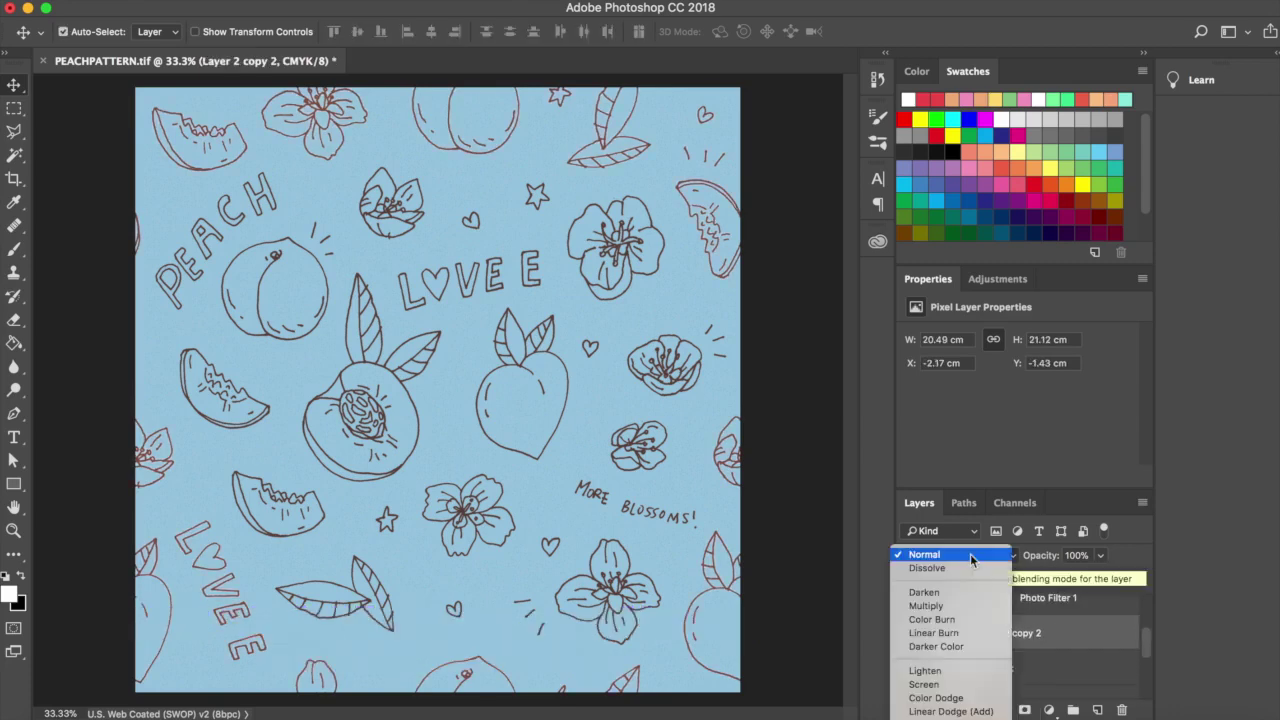
click(928, 605)
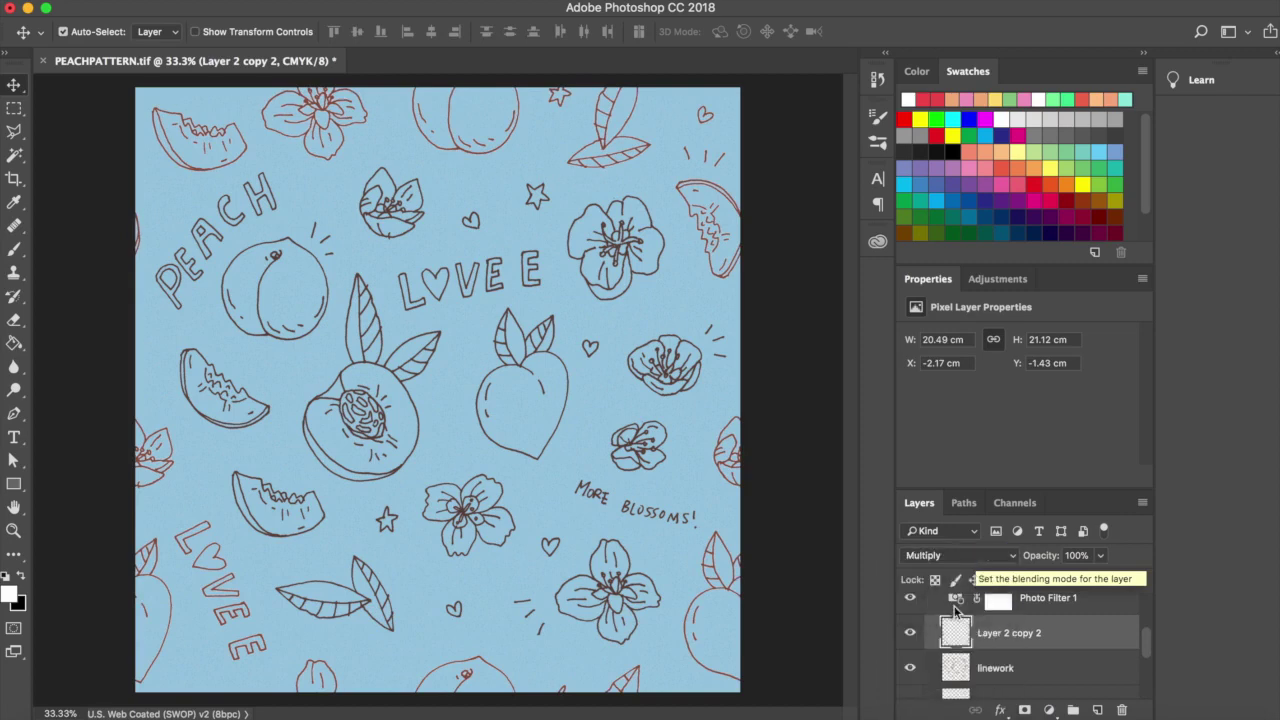
double_click(1003, 637)
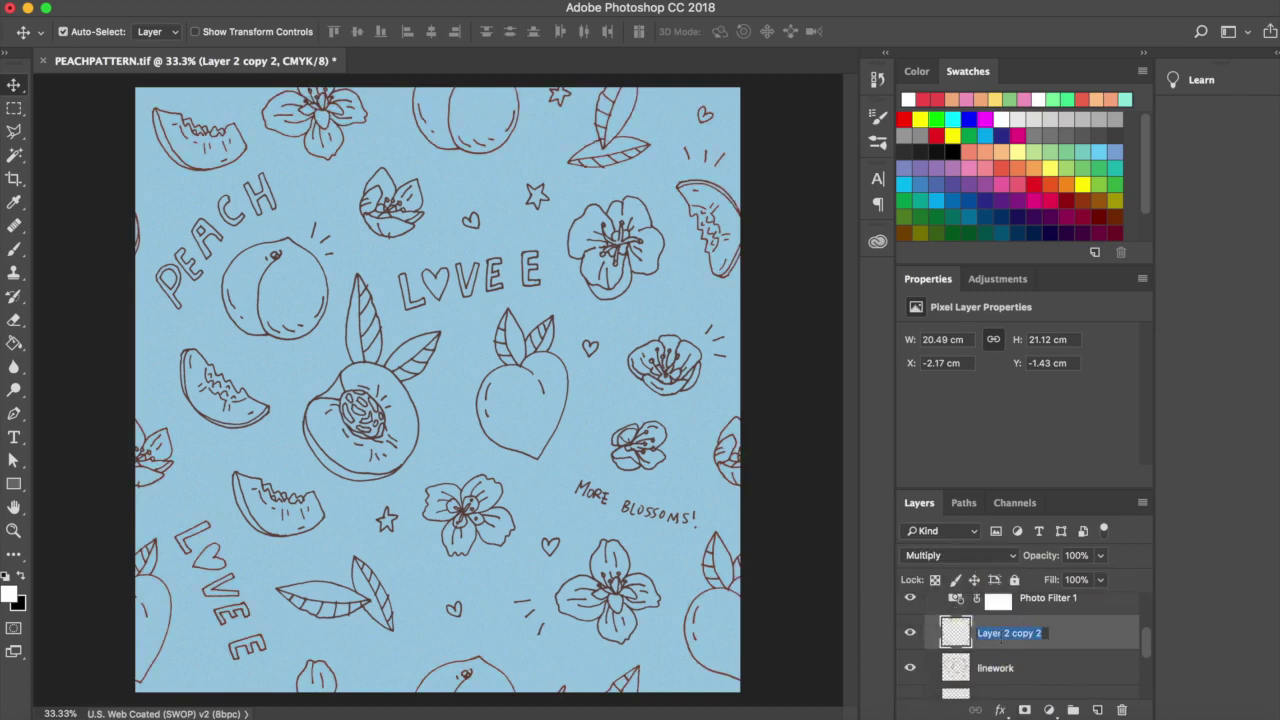
text(copy layer)
key(Return)
Nudge the slice's colour fill slightly upward into place.
scroll(1089, 631, up, 2)
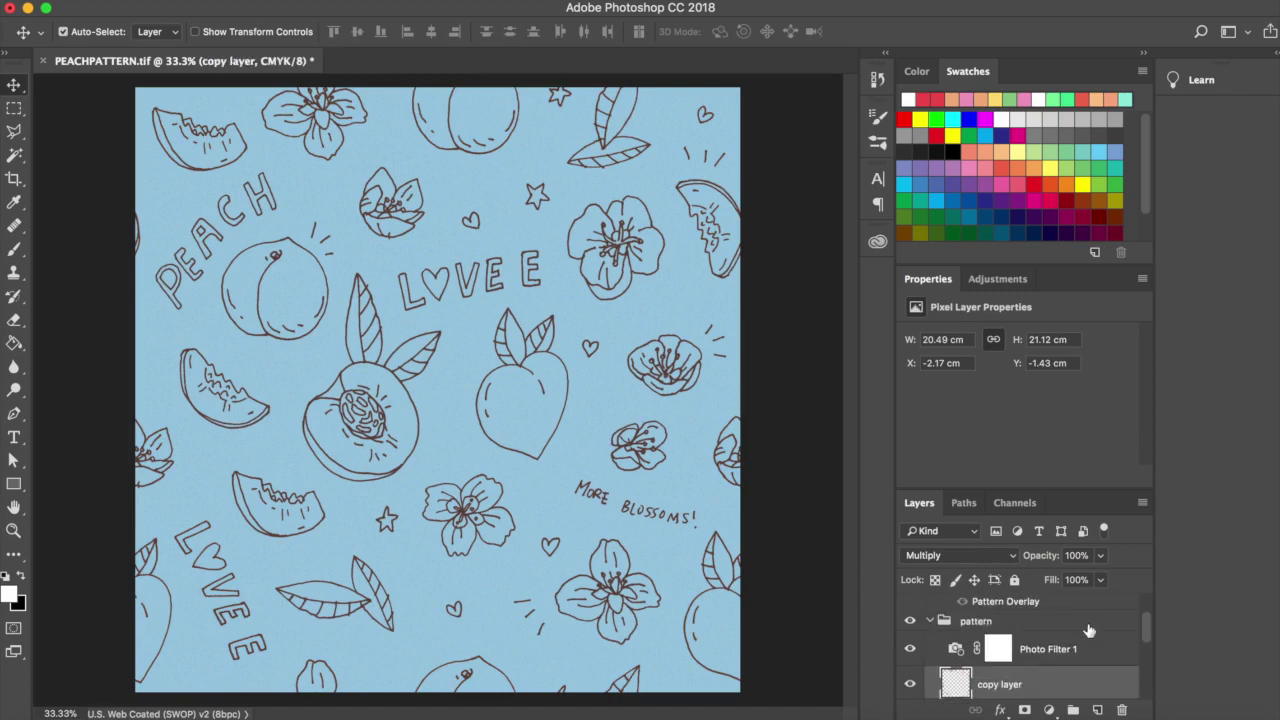
scroll(996, 678, down, 3)
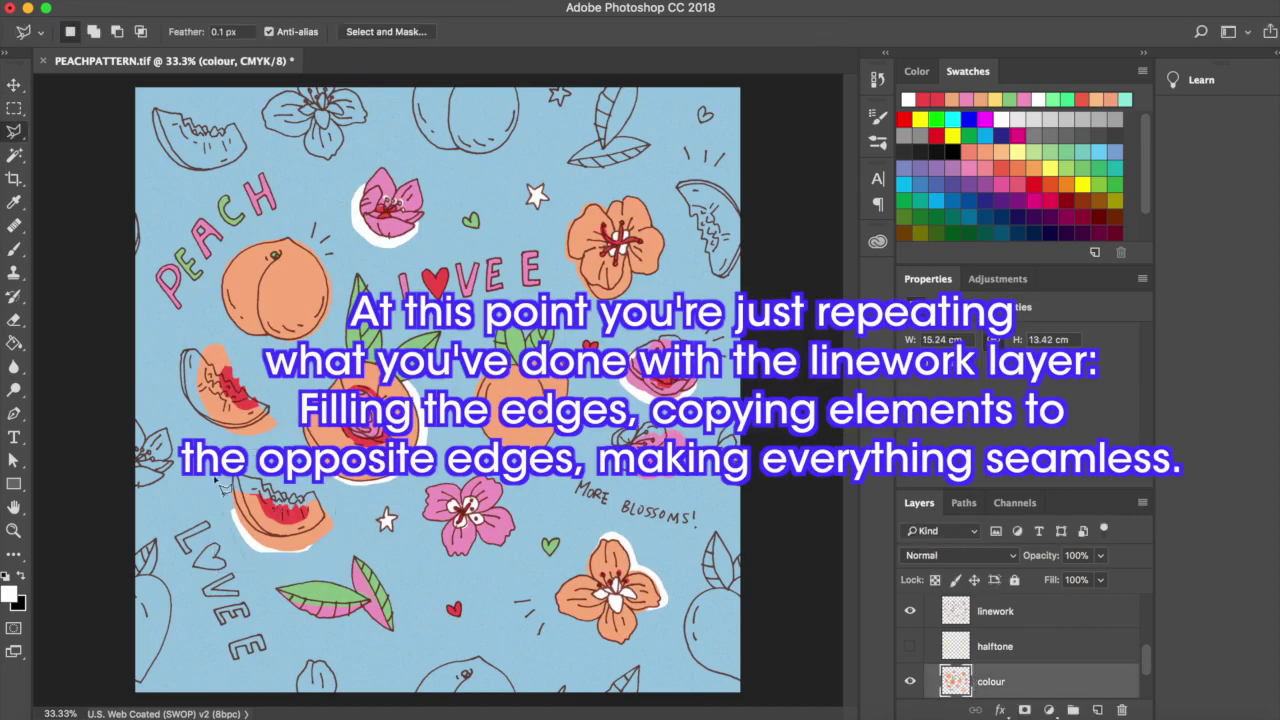
drag(222, 485, 220, 476)
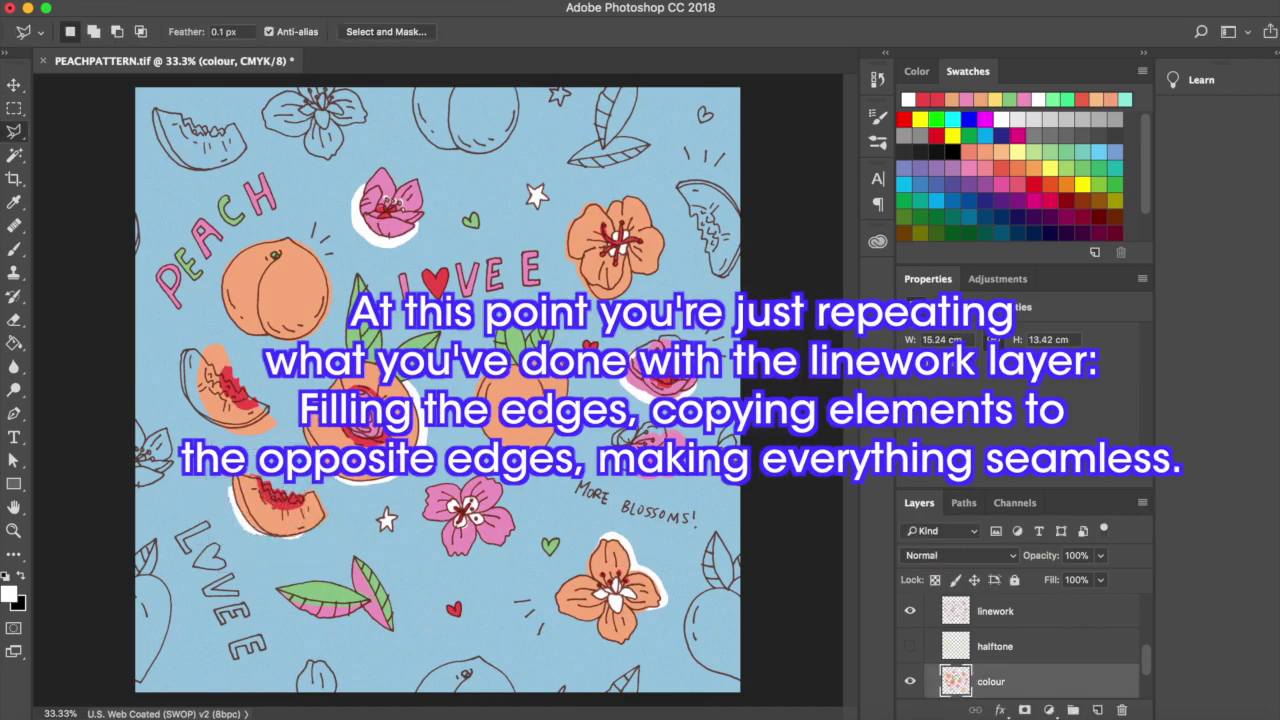
Nudge the peach and pink flower fills and copy the peach fill to the opposite edge.
drag(230, 390, 225, 385)
drag(655, 388, 650, 392)
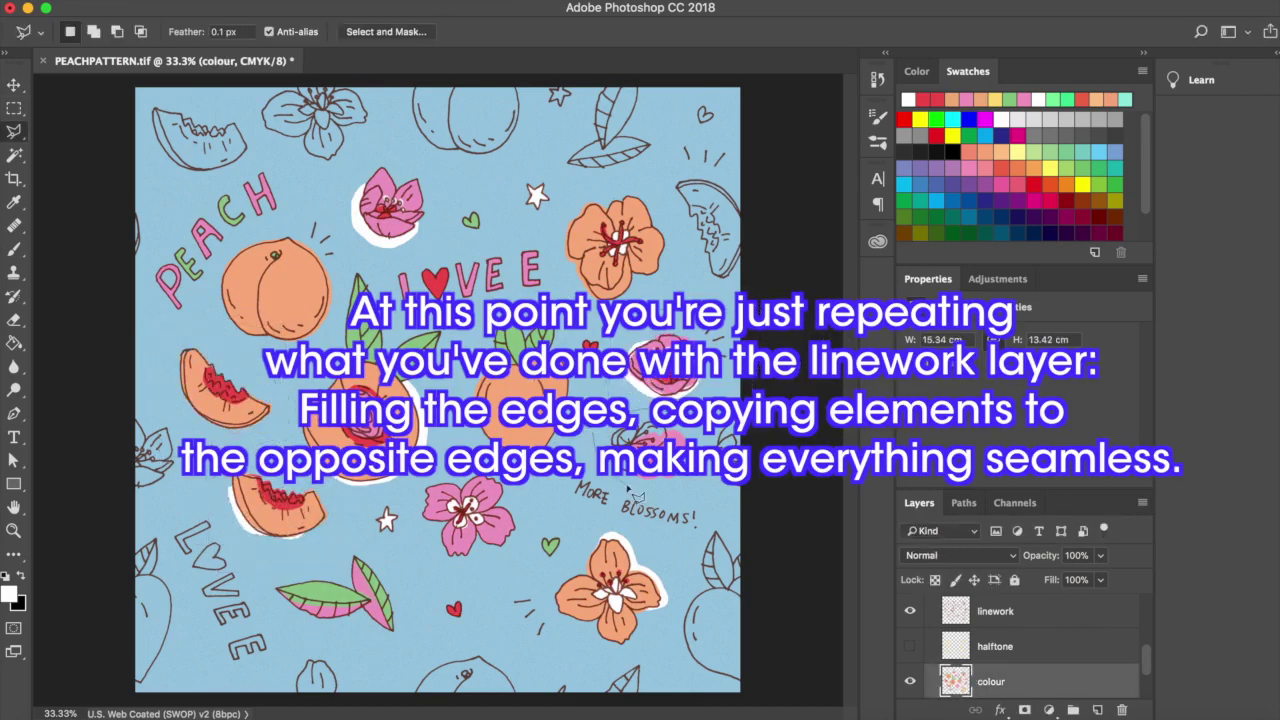
drag(650, 440, 641, 432)
key(ctrl+j)
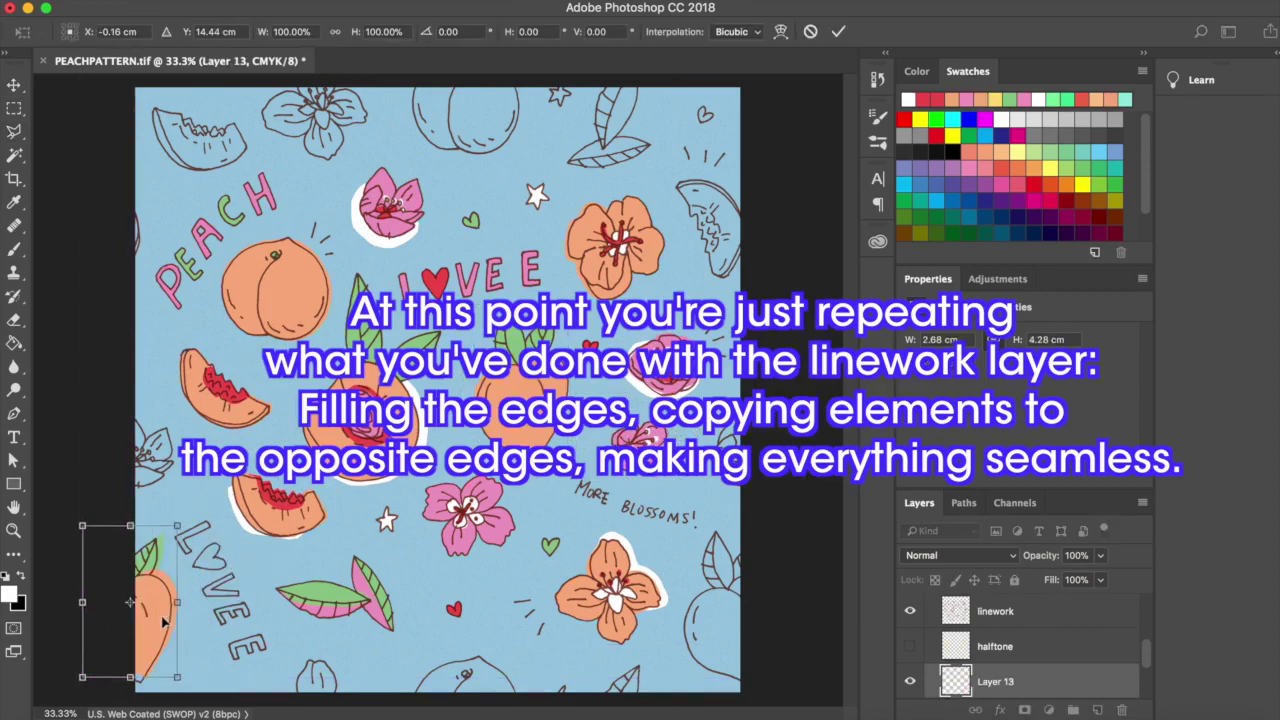
key(ctrl+alt+t)
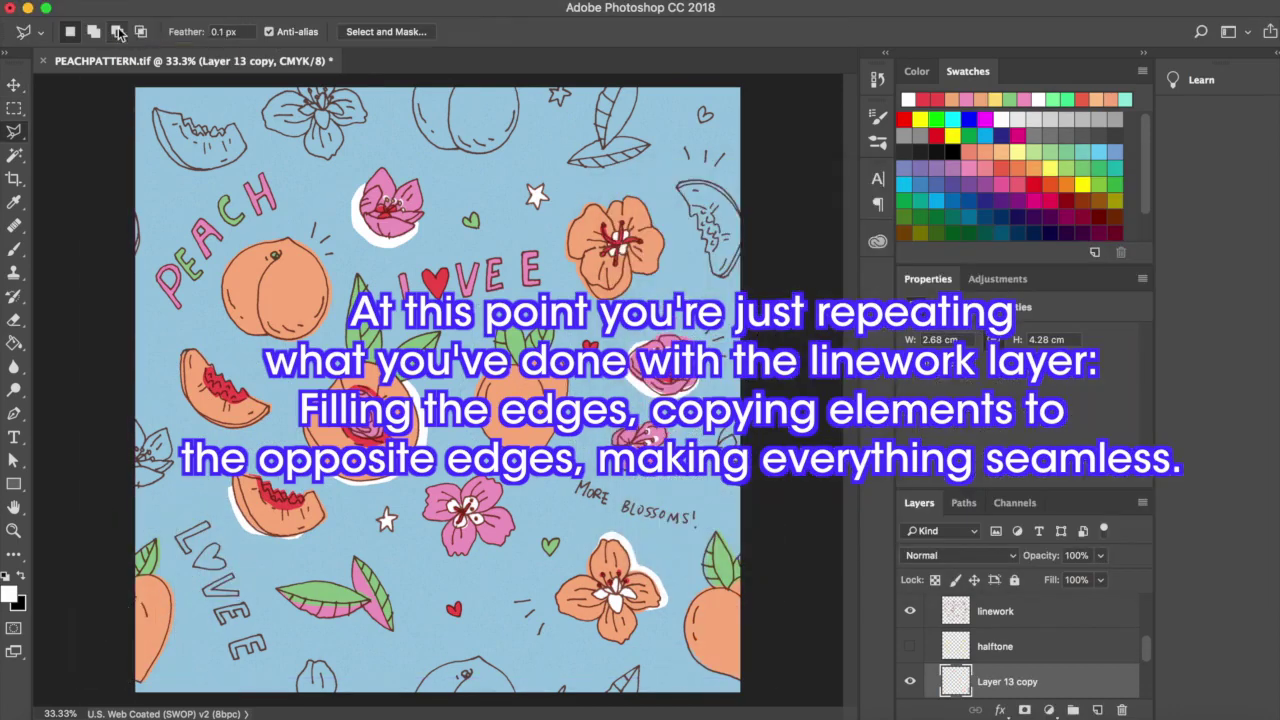
key(Return)
key(l)
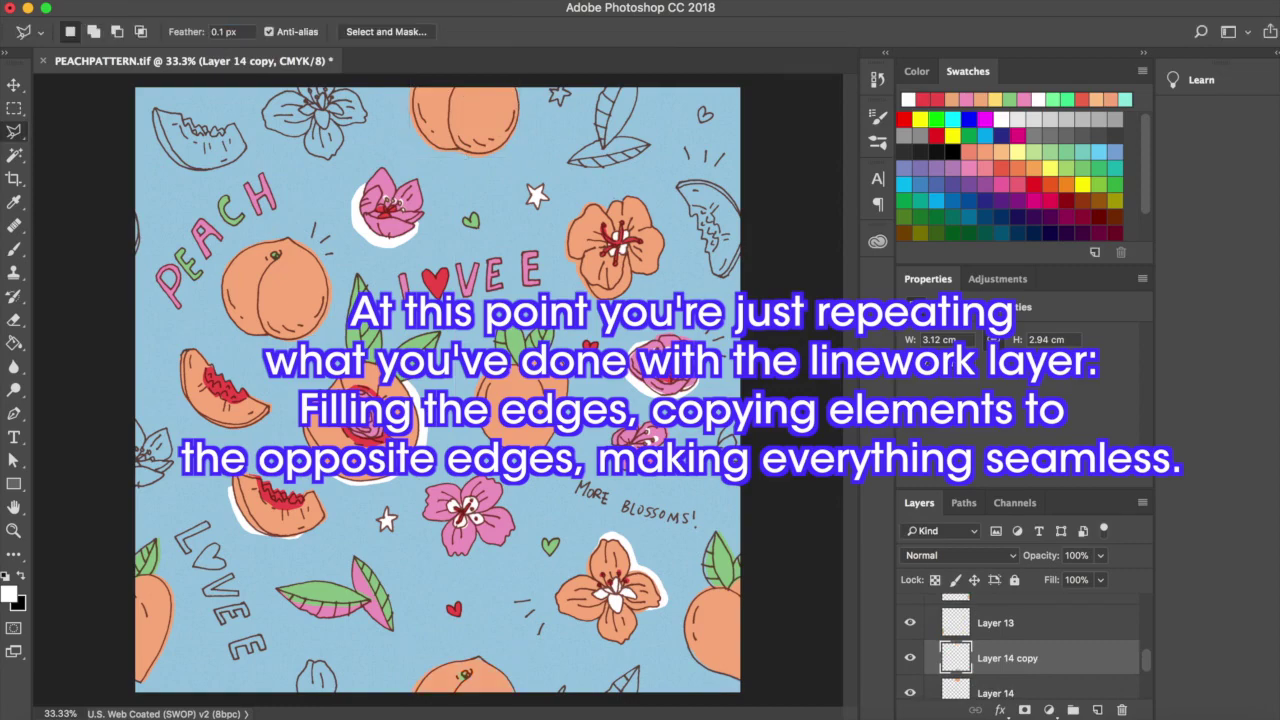
drag(120, 420, 160, 478)
Duplicate the pink flower and peach slice fills onto new layers.
key(ctrl+j)
key(ctrl+t)
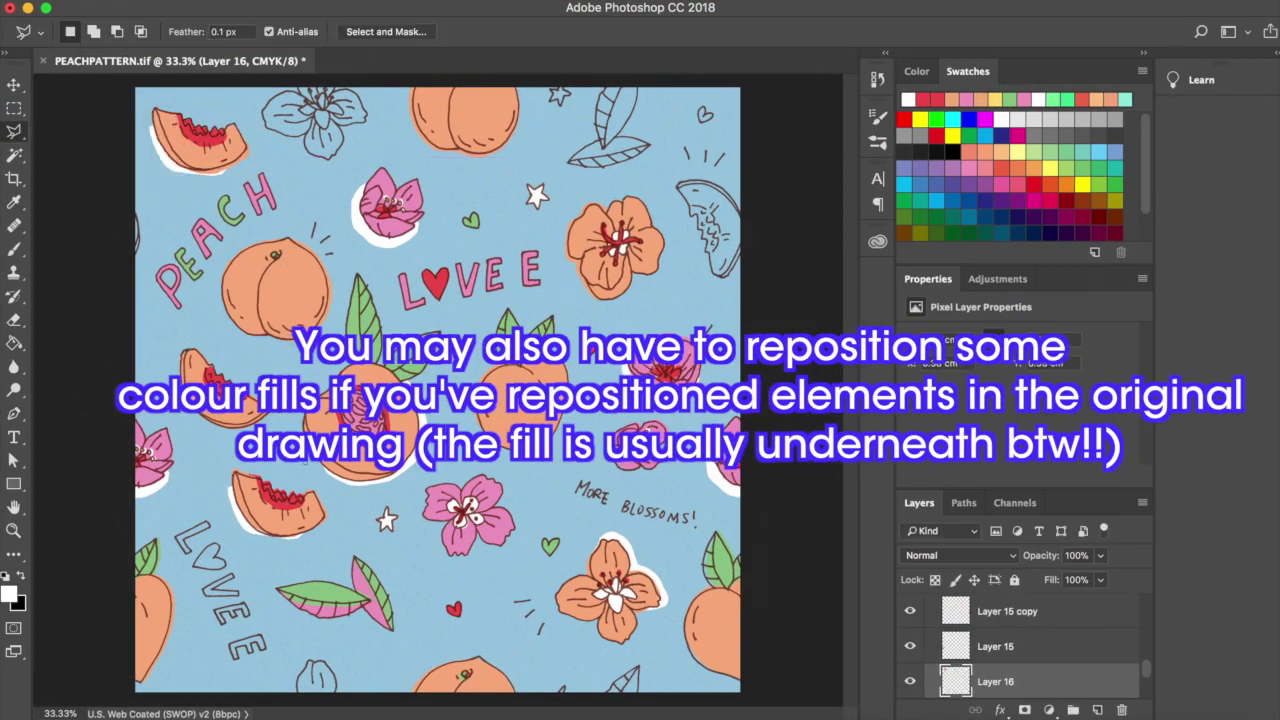
key(ctrl+j)
key(ctrl+j)
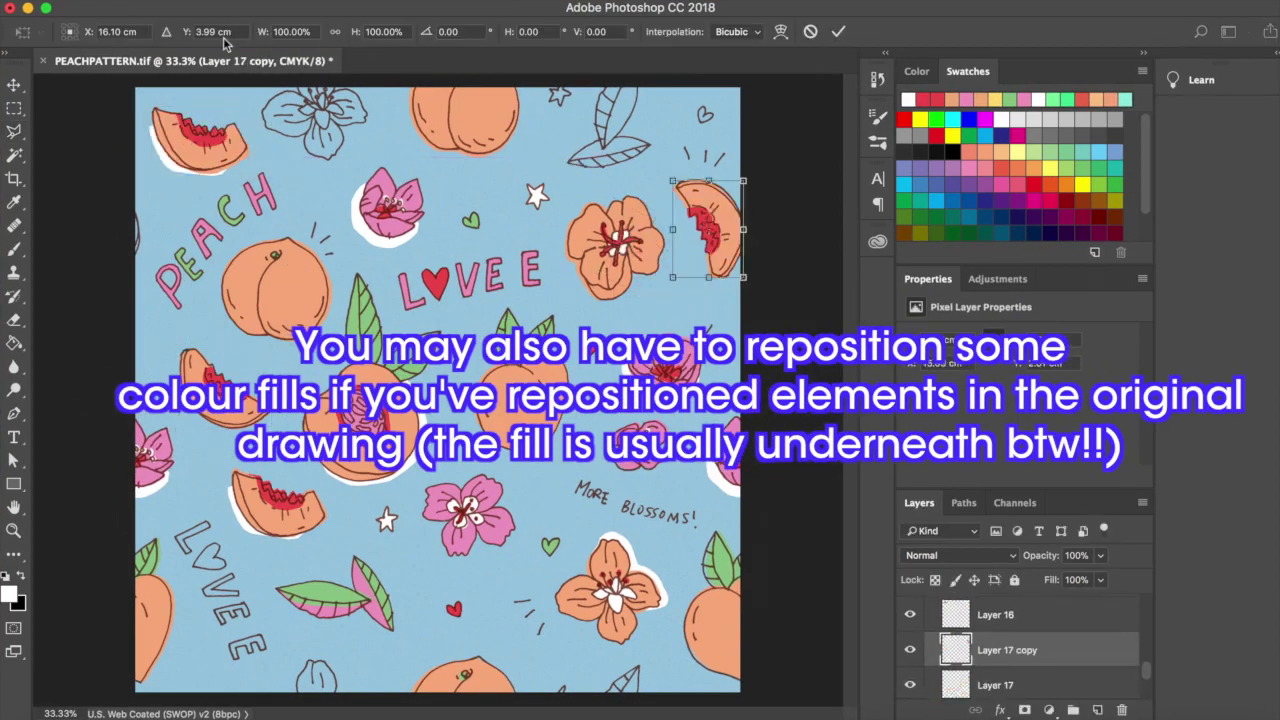
key(super+space)
text(16.10-17)
key(Escape)
scroll(1035, 653, down, 5)
Copy the lower flower's colour fill and place it under the repositioned upper flower.
click(990, 614)
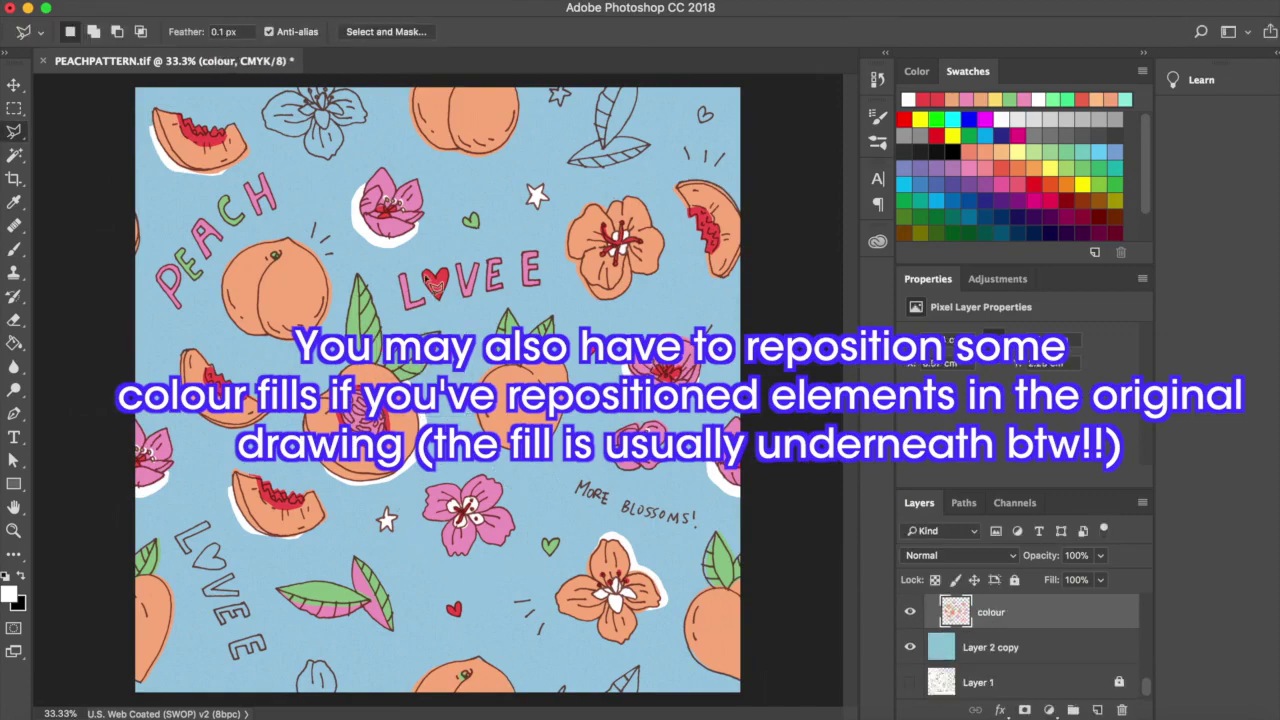
drag(560, 545, 600, 650)
key(ctrl+j)
key(ctrl+t)
drag(560, 570, 342, 210)
key(Return)
Duplicate a fill and rotate it to 105° under the top leaf.
key(ctrl+j)
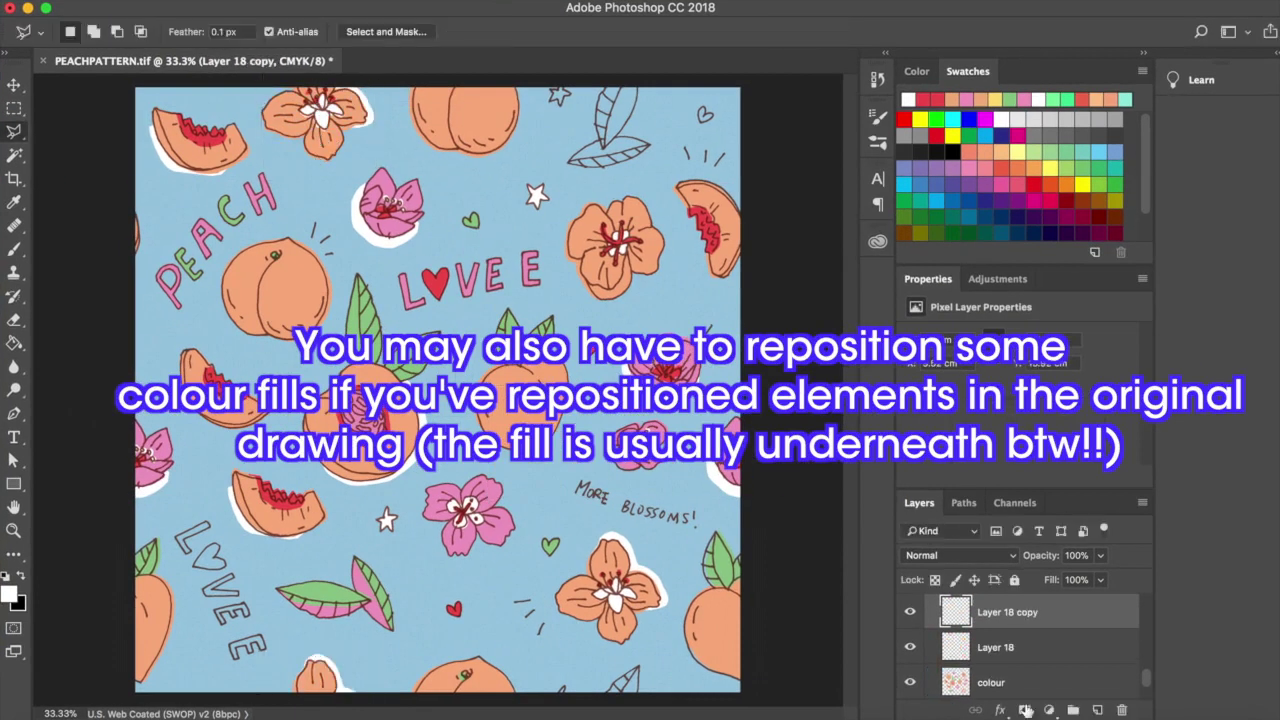
key(ctrl+t)
drag(700, 235, 702, 158)
key(Return)
Copy a colour fill and place it under the lower-left LOVE lettering.
scroll(1035, 653, down, 5)
click(990, 611)
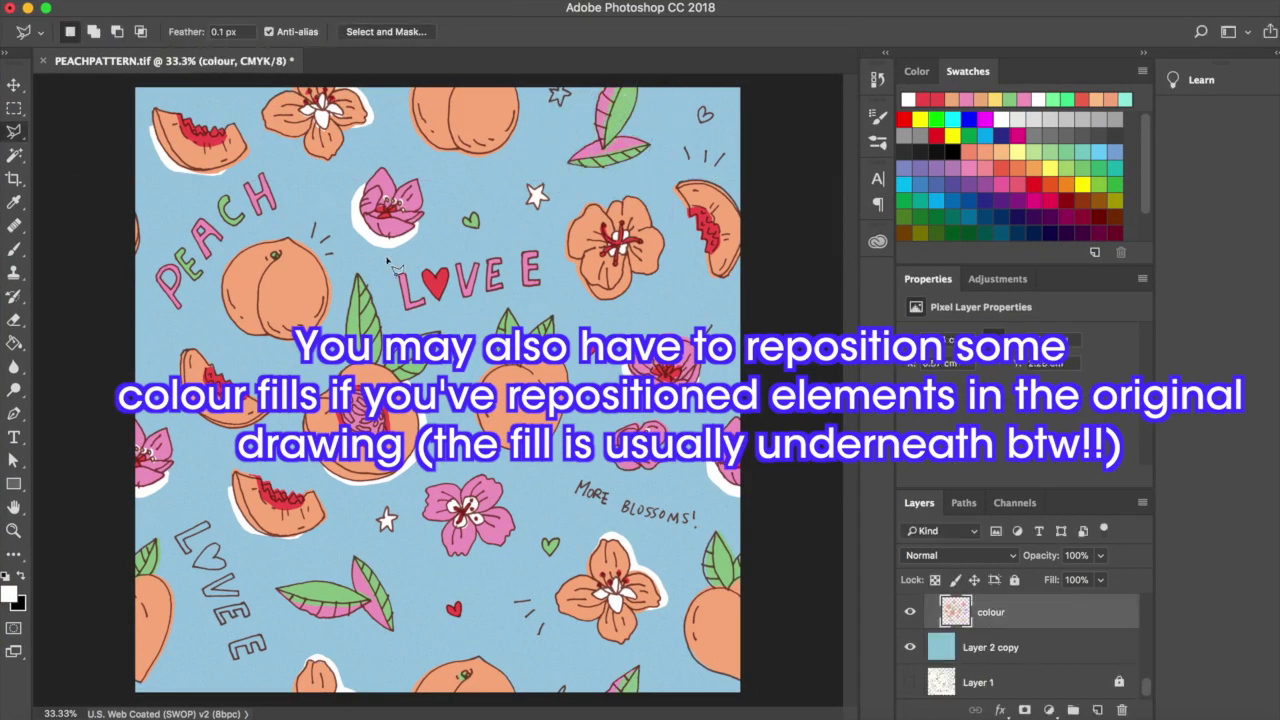
drag(200, 550, 295, 690)
key(ctrl+j)
key(ctrl+t)
drag(358, 712, 334, 678)
key(Return)
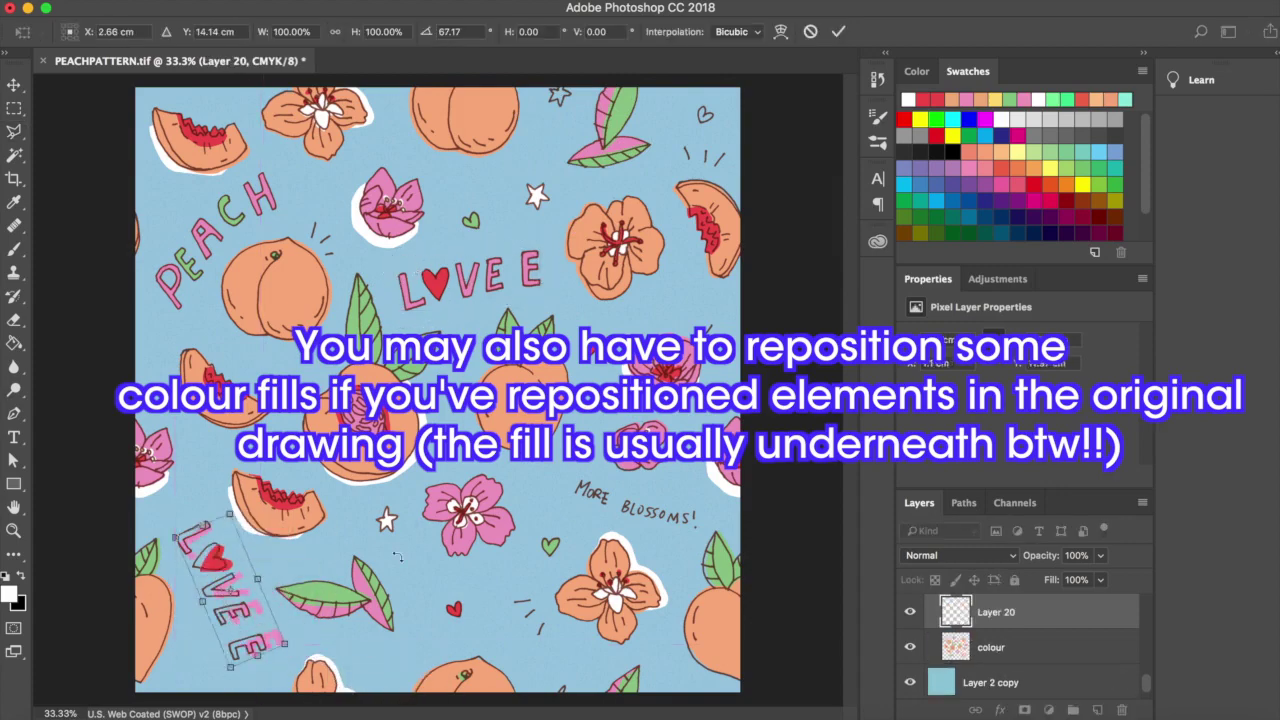
Save the file, reselect the colour fill layer and make a further Pen tool adjustment.
key(ctrl+s)
click(990, 647)
scroll(478, 594, up, 5)
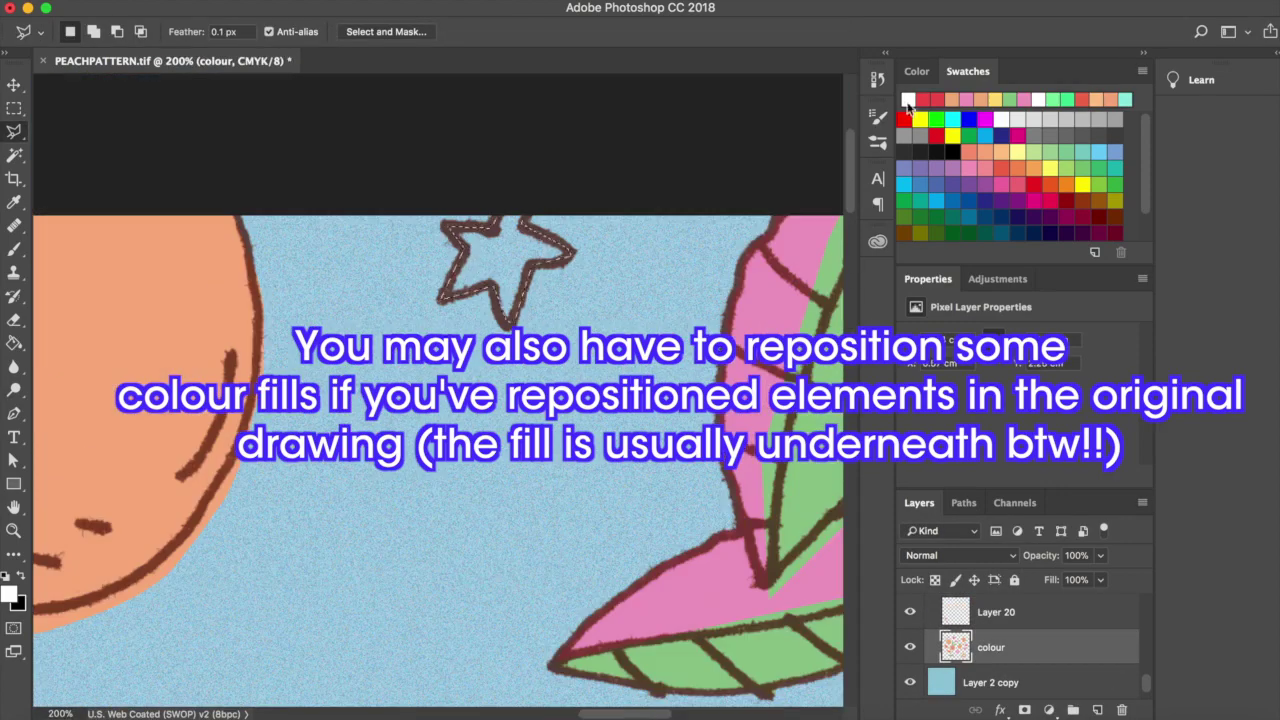
scroll(340, 400, down, 5)
key(p)
drag(426, 264, 410, 265)
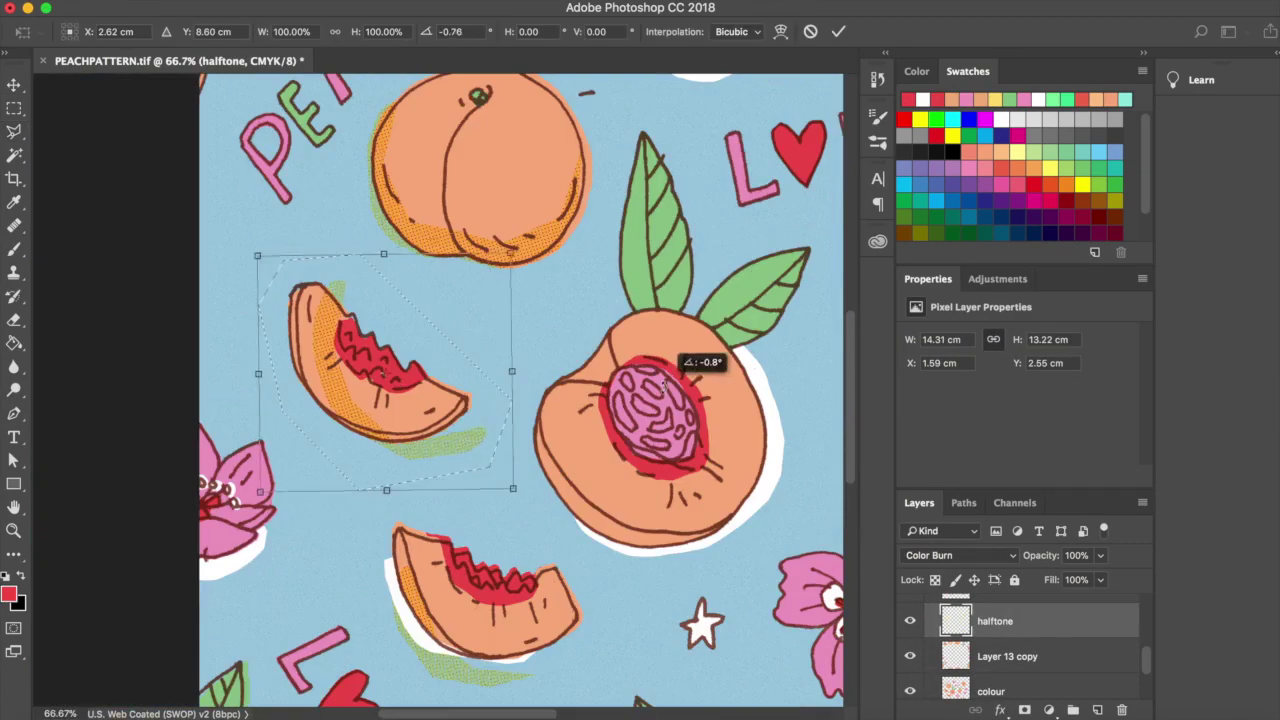
Rotate the remaining peach slice into place and collapse the pattern layer group.
drag(240, 300, 250, 420)
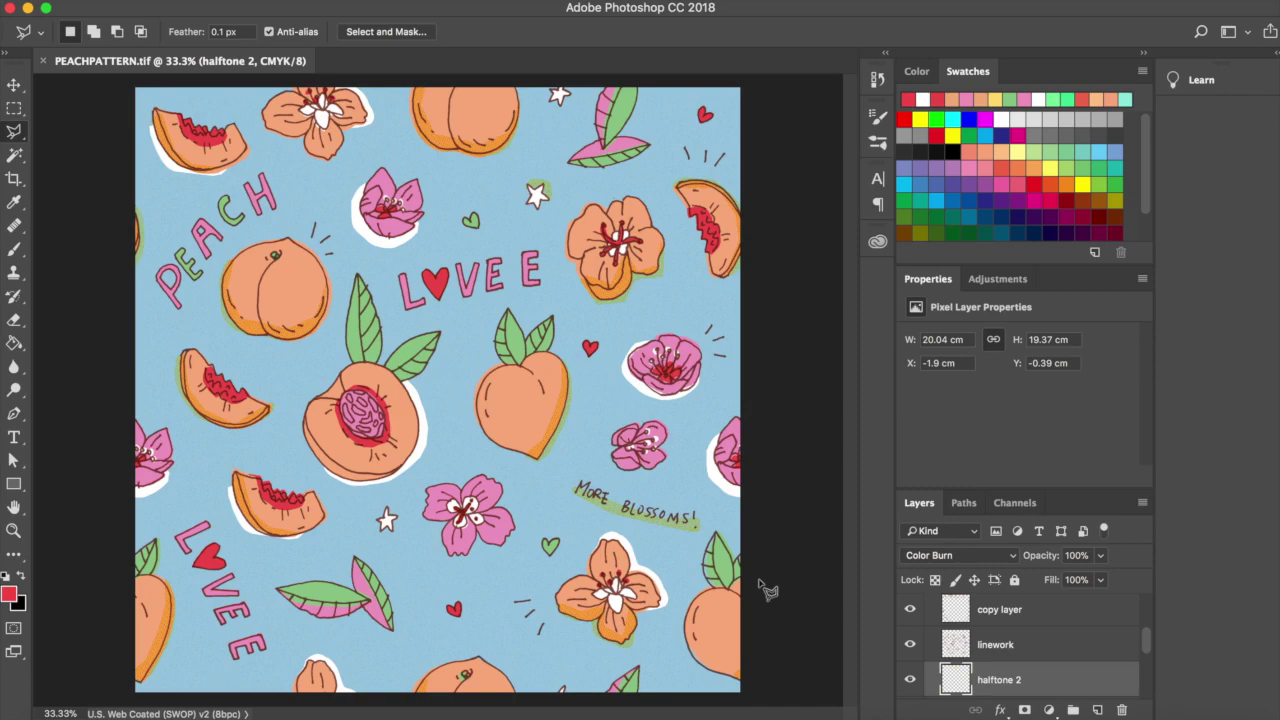
scroll(976, 656, up, 3)
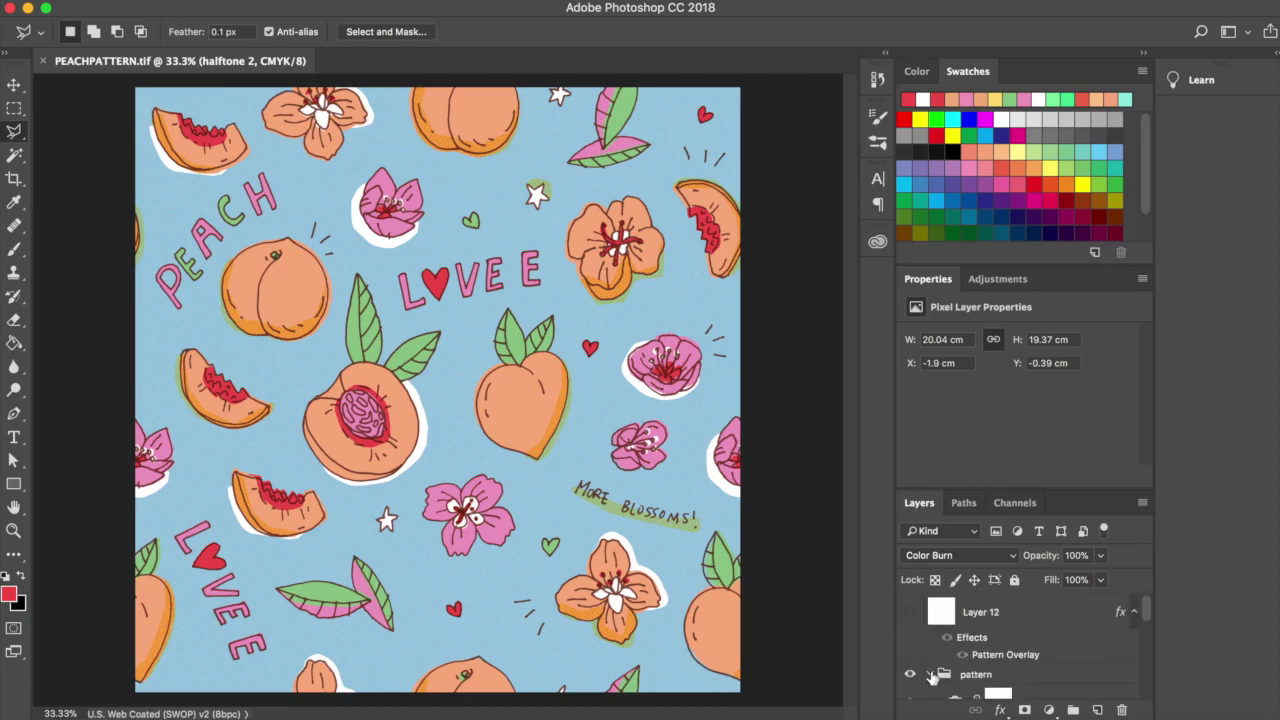
click(934, 678)
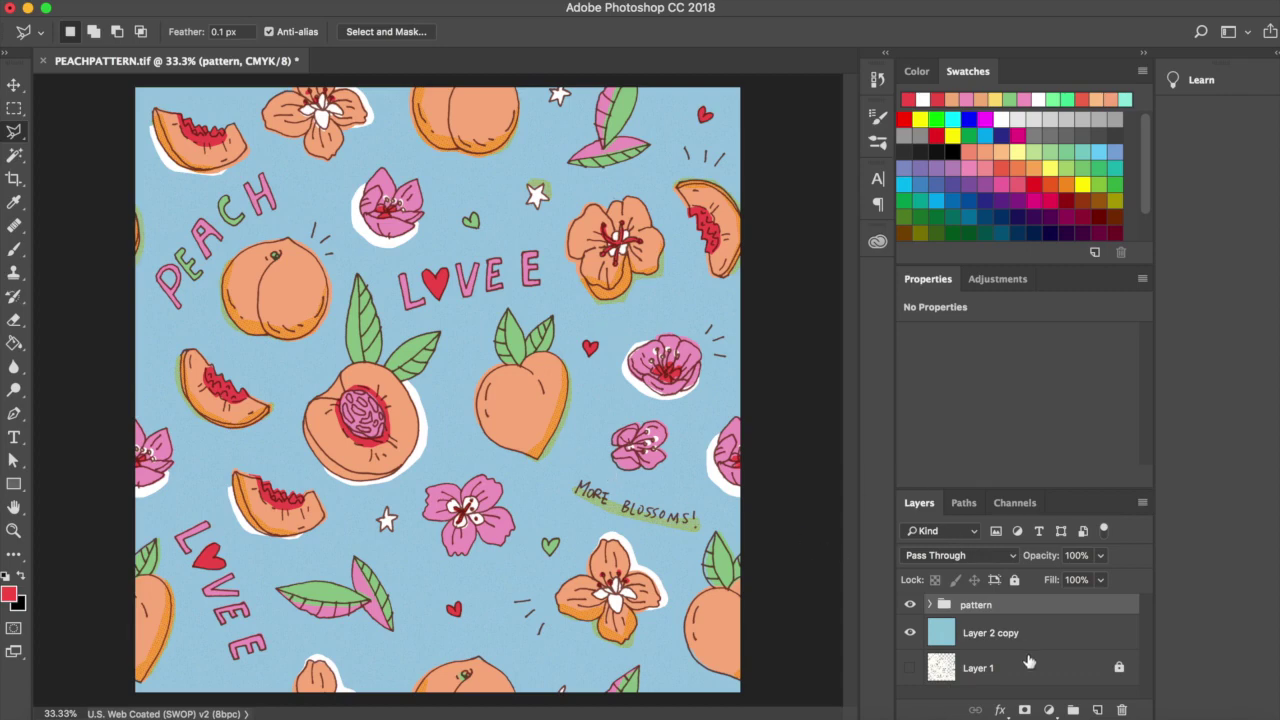
Save, delete the hidden Layer 1, and merge the pattern group with the blue background.
key(ctrl+s)
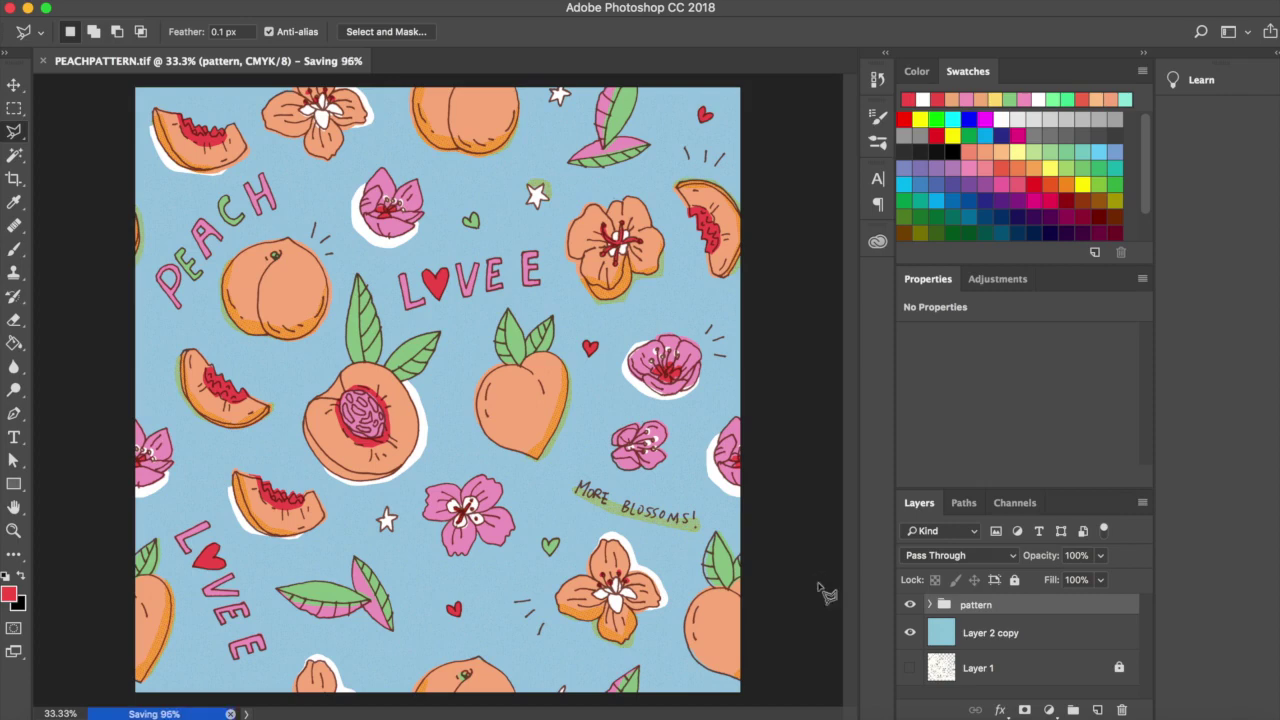
key(v)
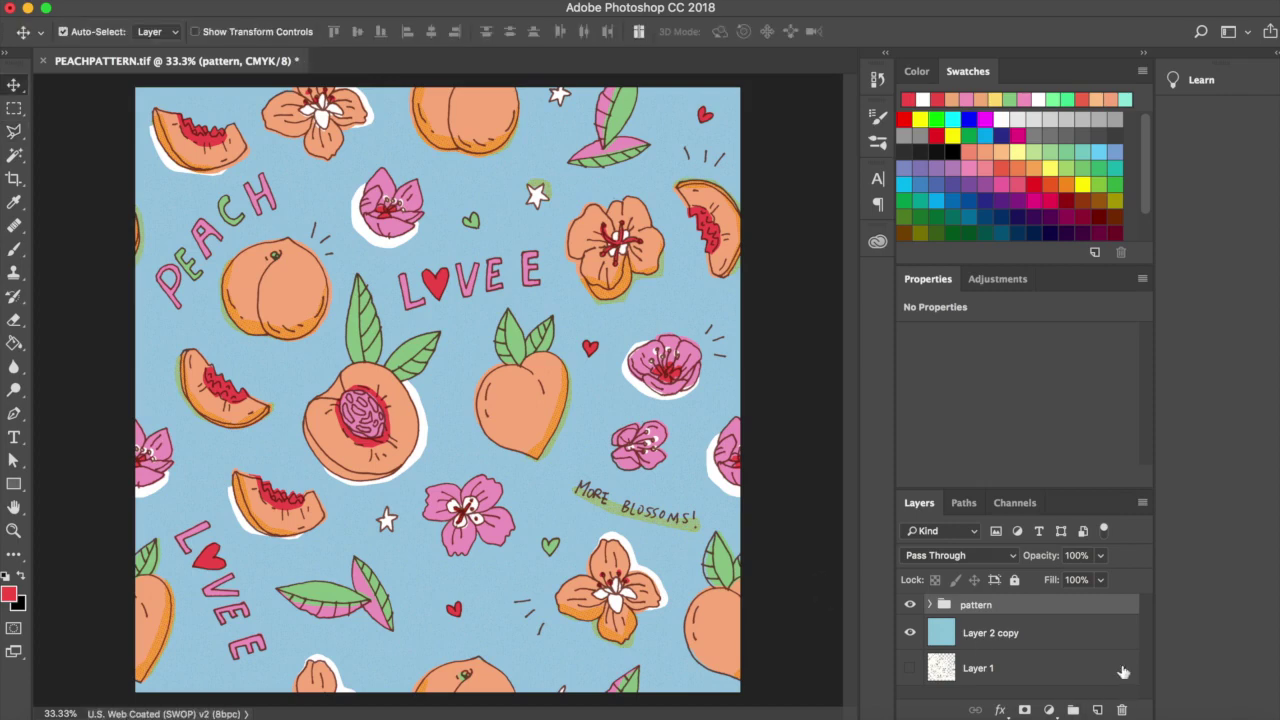
click(1031, 683)
key(BackSpace)
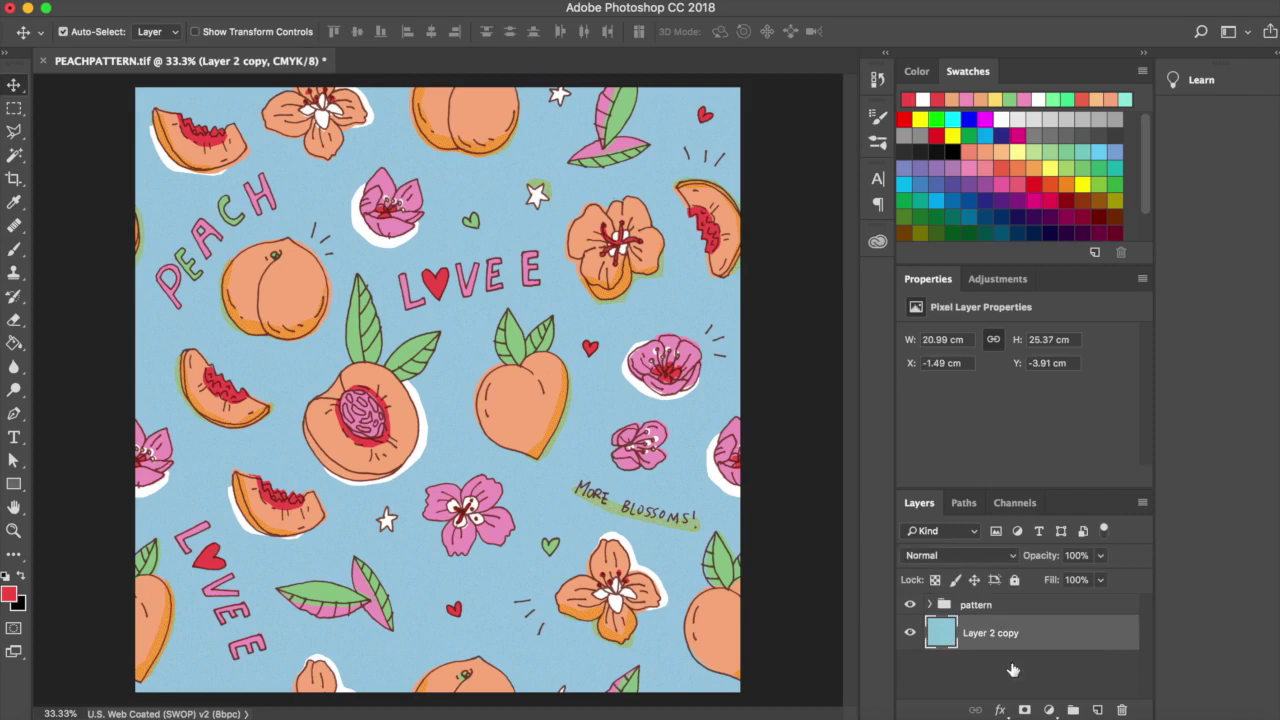
shift+click(990, 612)
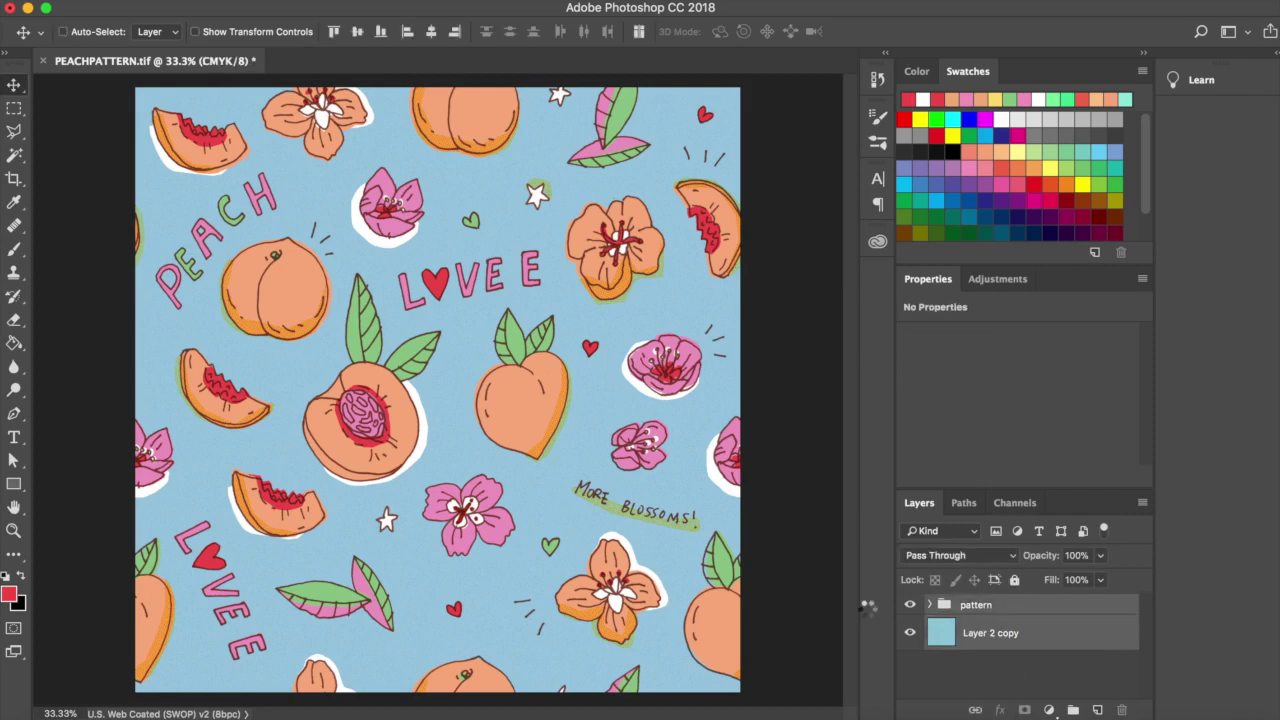
key(ctrl+e)
Save the flattened file as PEACHPATTERN_FLAT.tif.
key(super+shift+s)
key(Right)
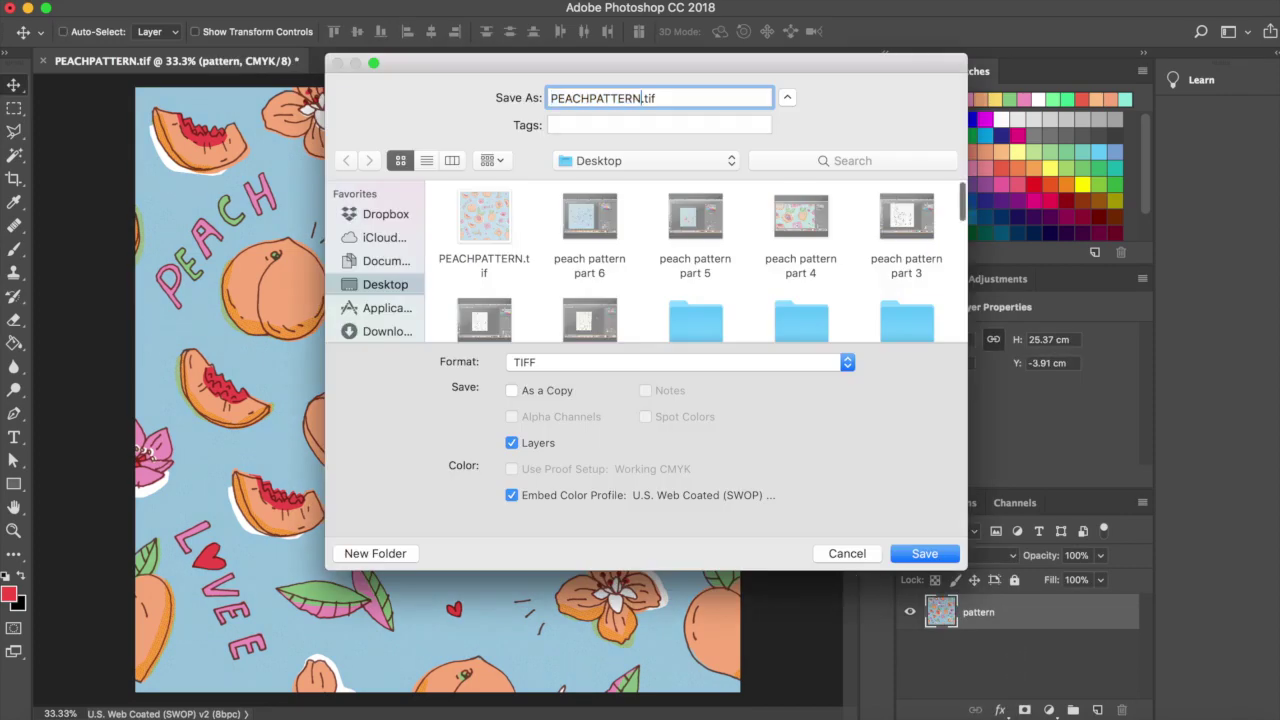
text(_FLA)
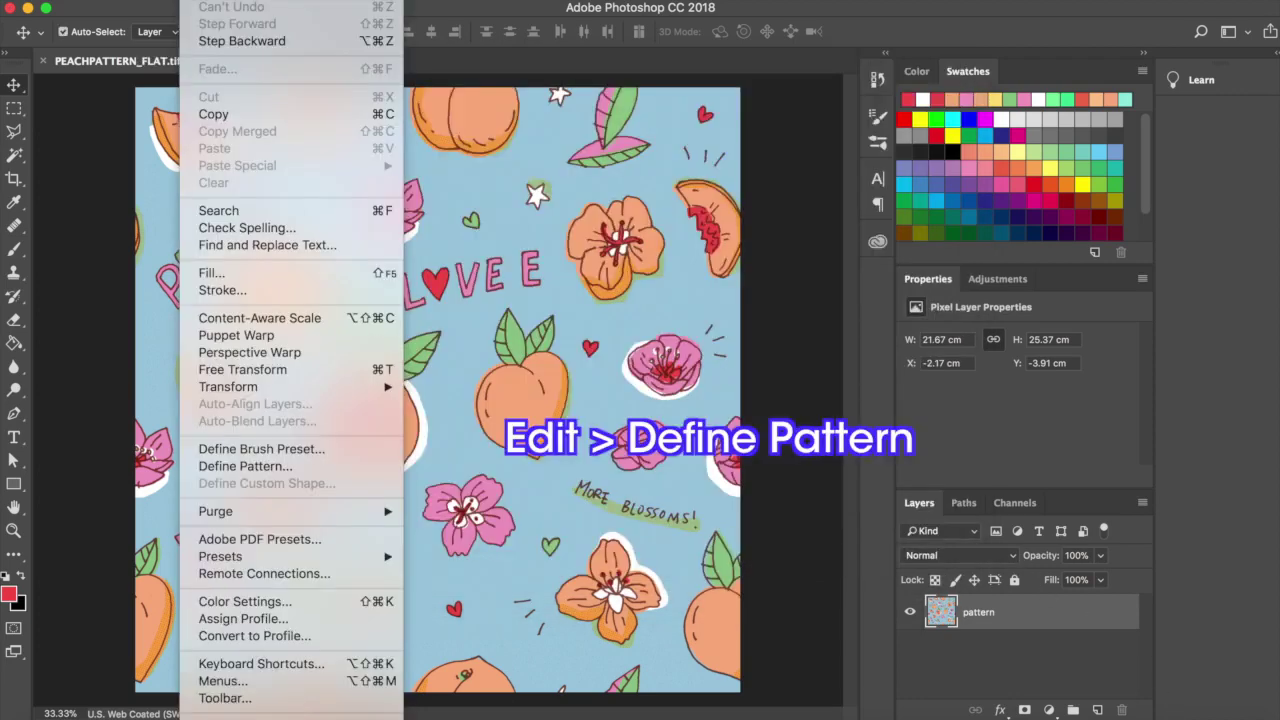
Define the flattened tile as a pattern named PEACHPATTERN_FLAT, without the .tif extension.
click(242, 466)
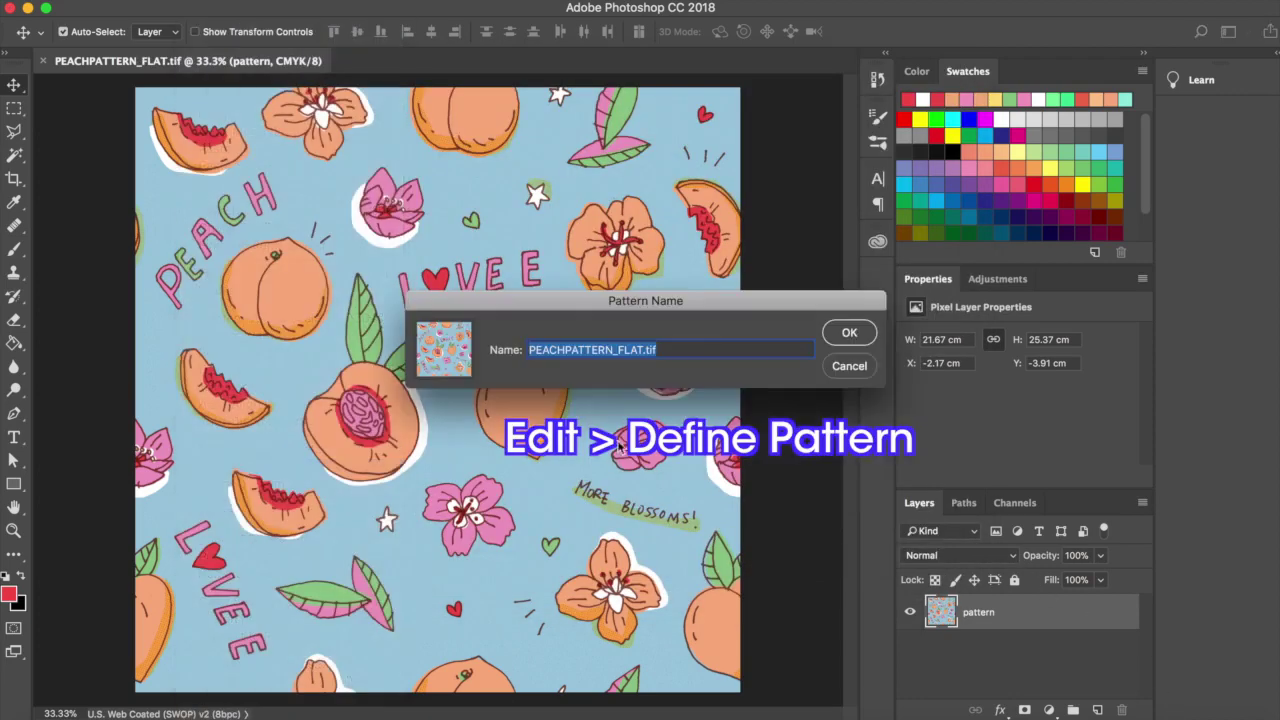
click(677, 347)
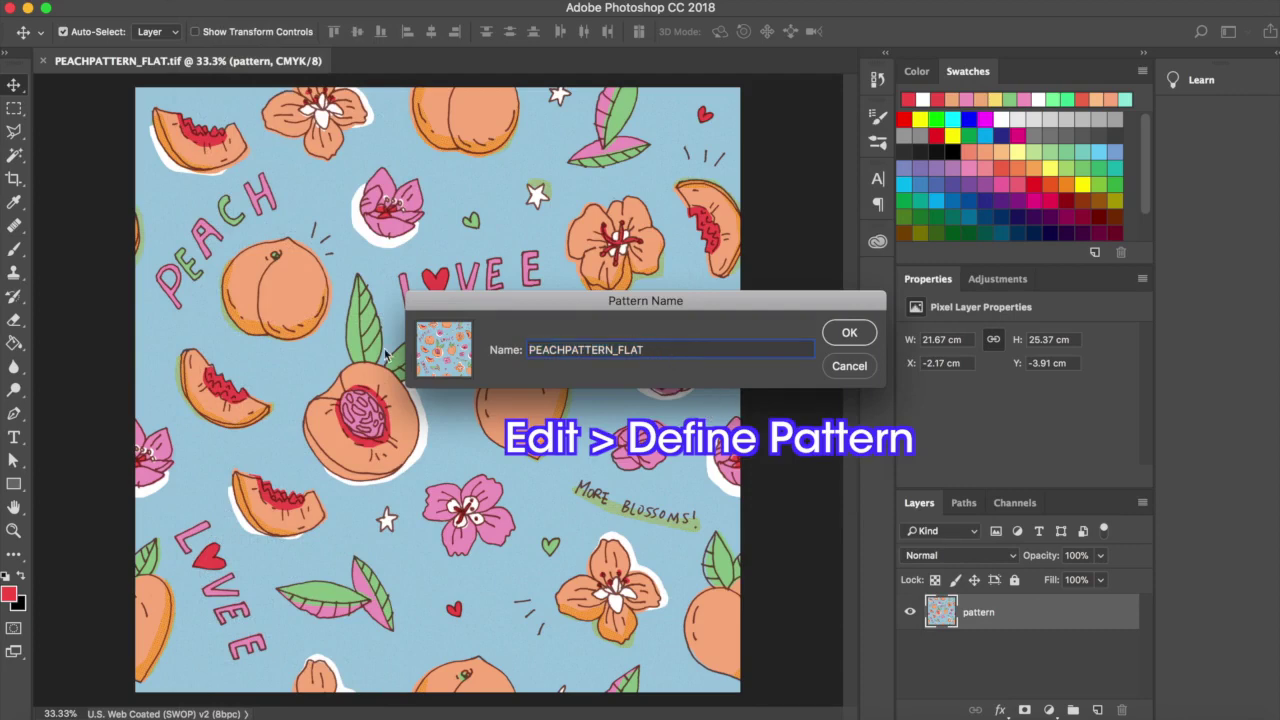
click(840, 334)
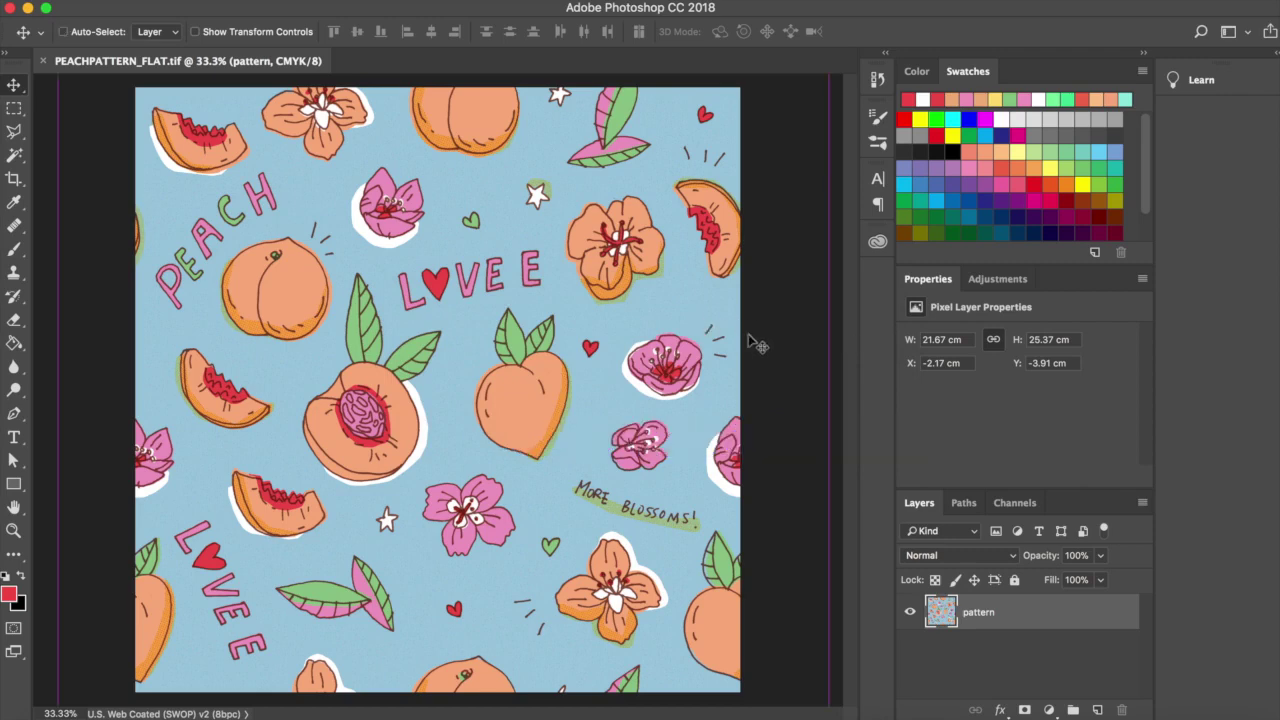
Create a landscape 10 × 8.5 in, 300 ppi document and set the foreground colour to white.
key(super+n)
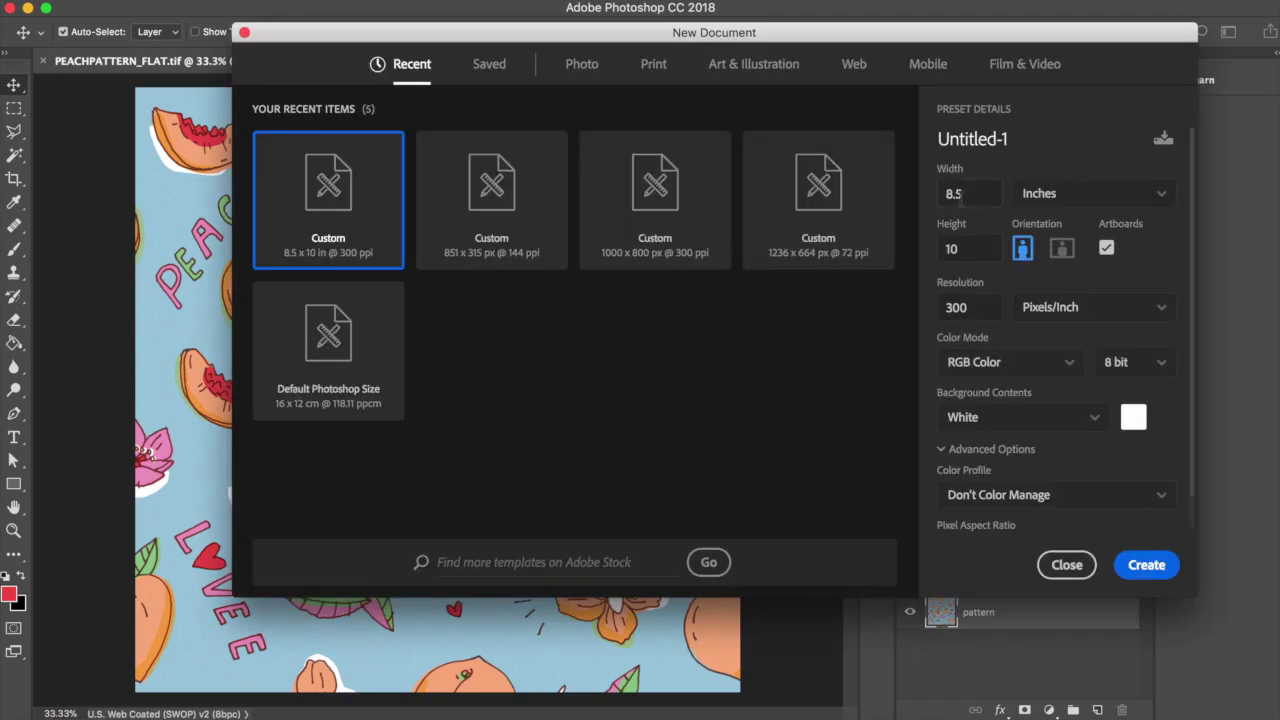
click(1062, 248)
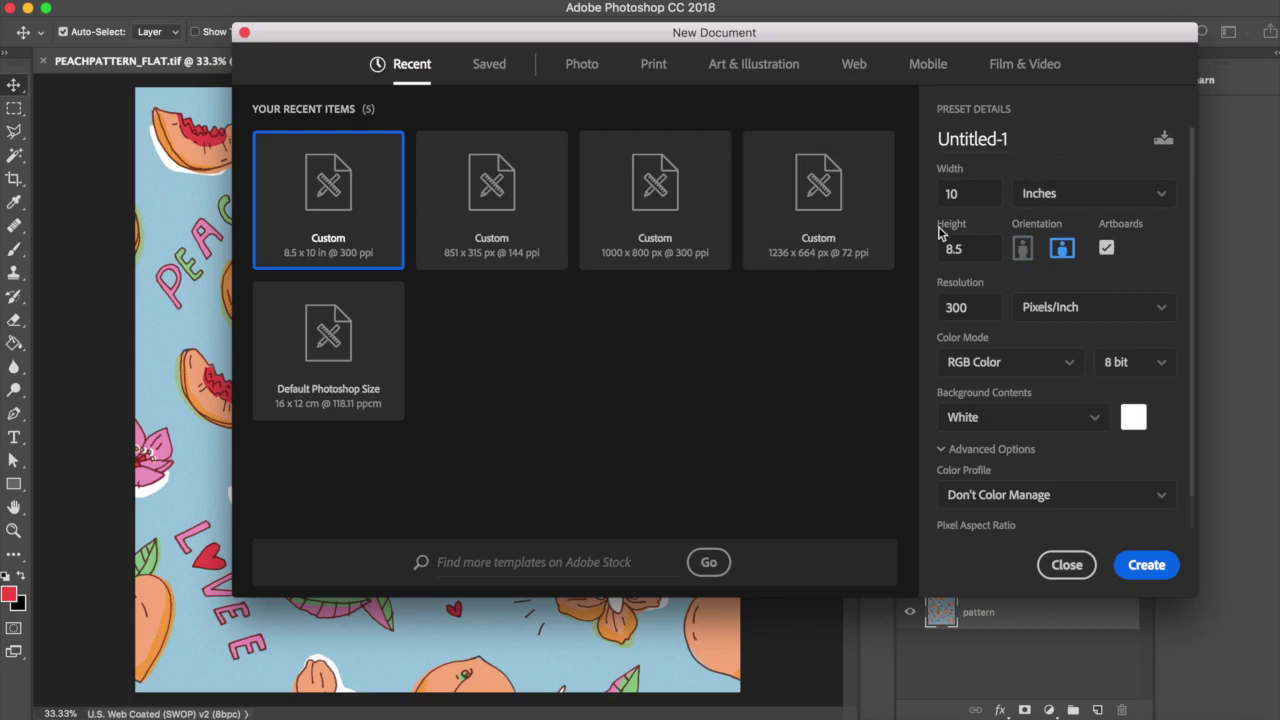
click(1146, 566)
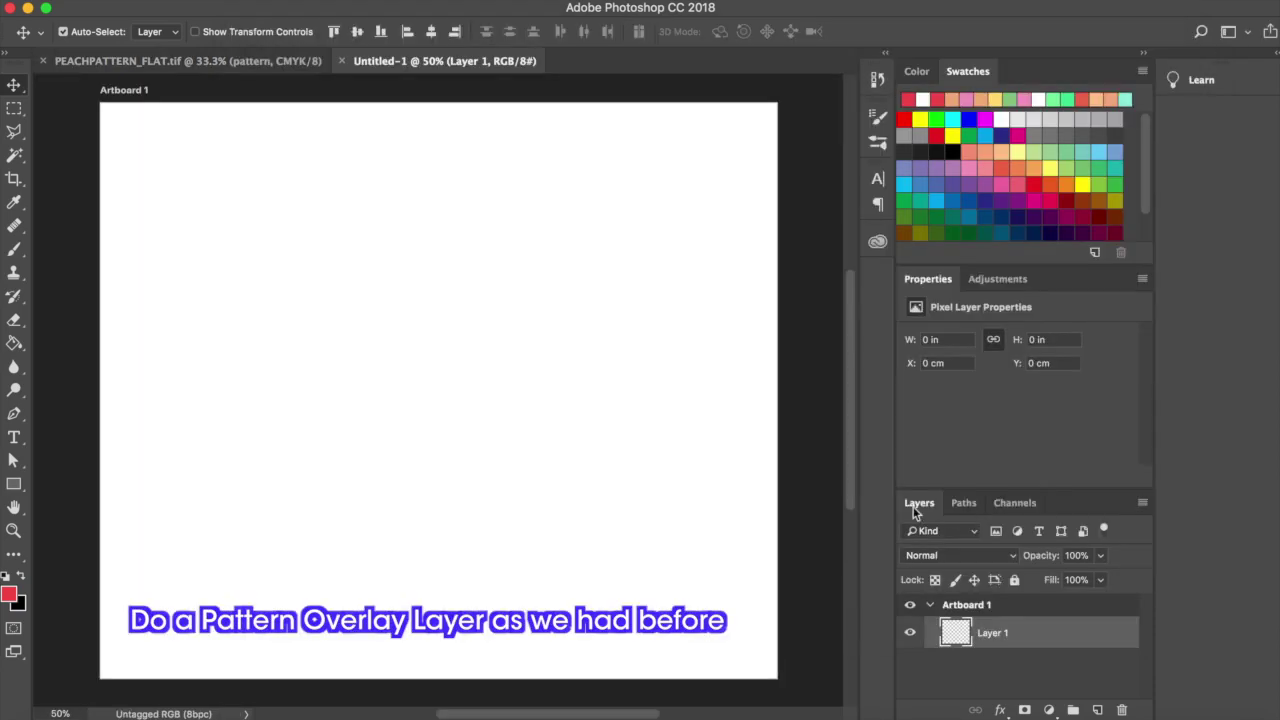
key(super+minus)
click(922, 99)
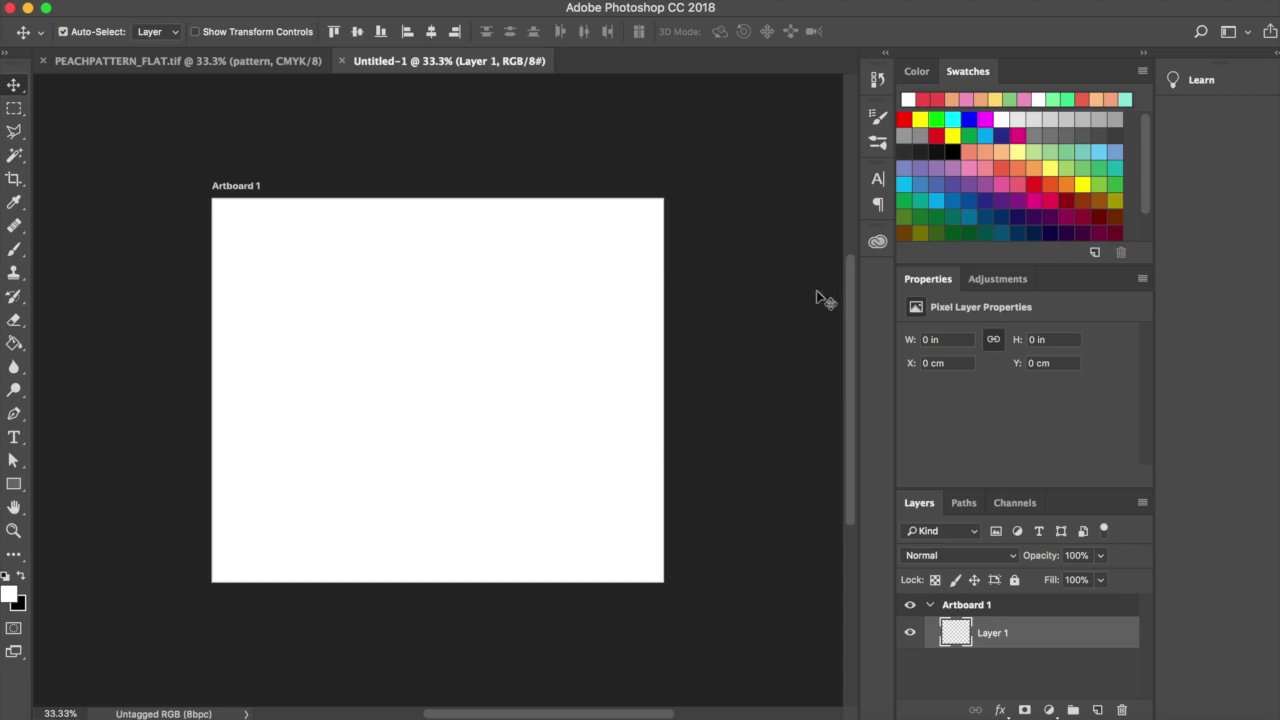
Fill Untitled-1's Layer 1 solid white and bring up the fx layer effects list.
key(alt+BackSpace)
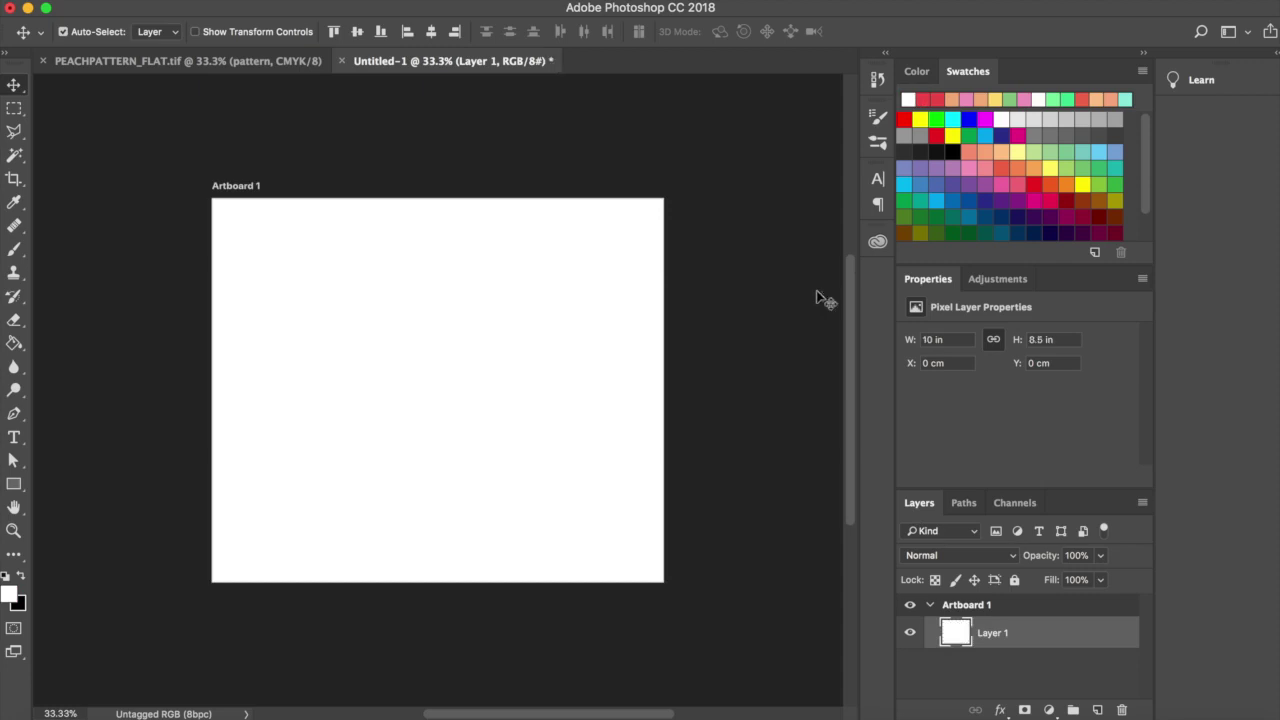
click(1000, 710)
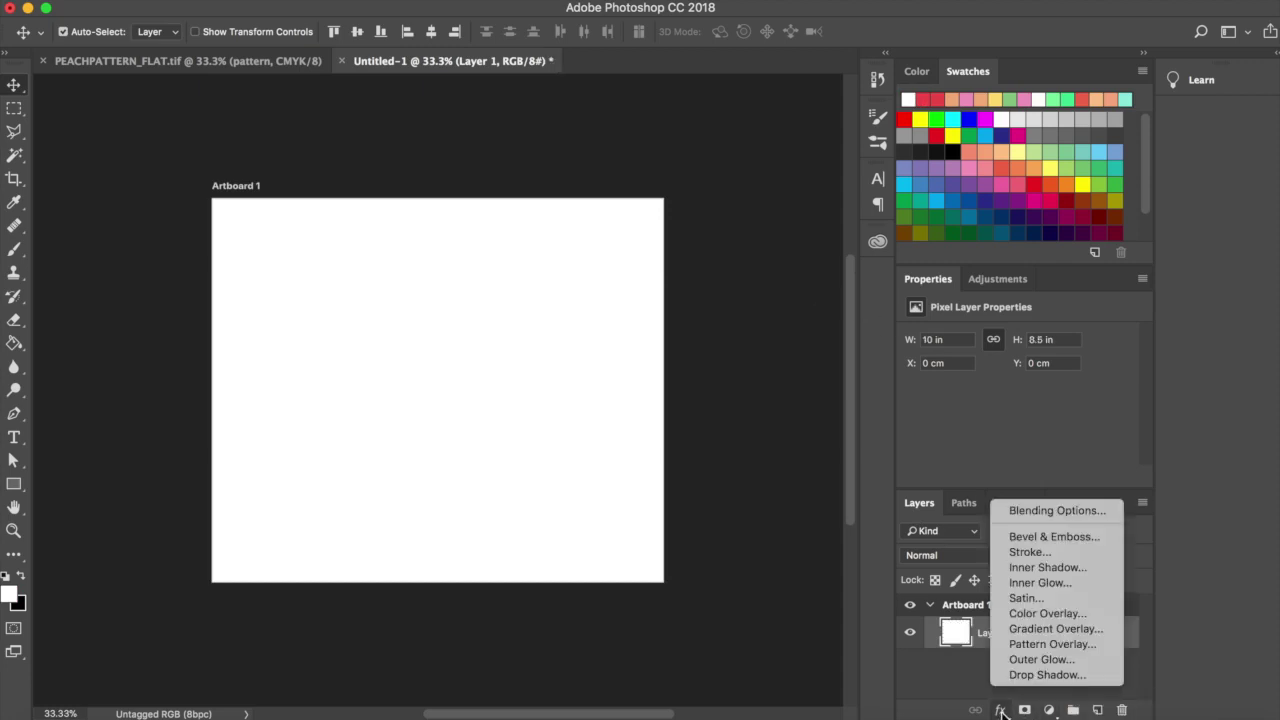
Apply a Pattern Overlay with the coloured peach pattern at scale 97.
click(1050, 644)
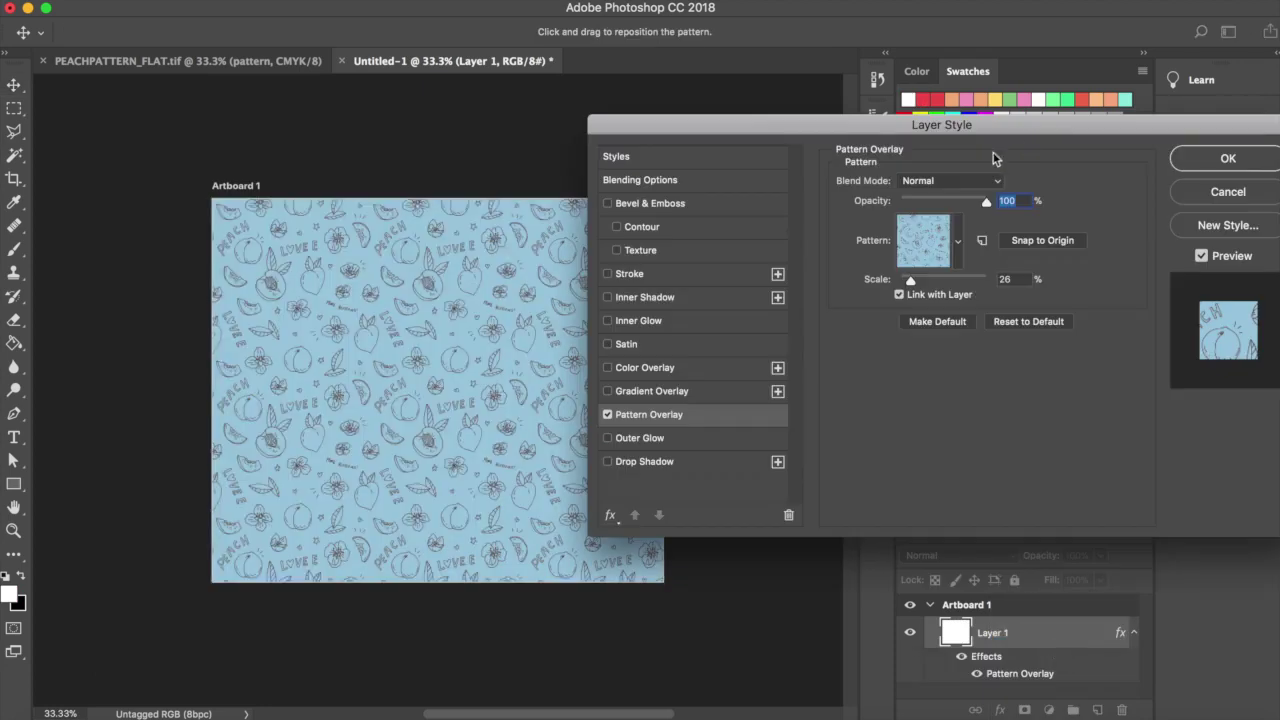
click(958, 241)
click(866, 382)
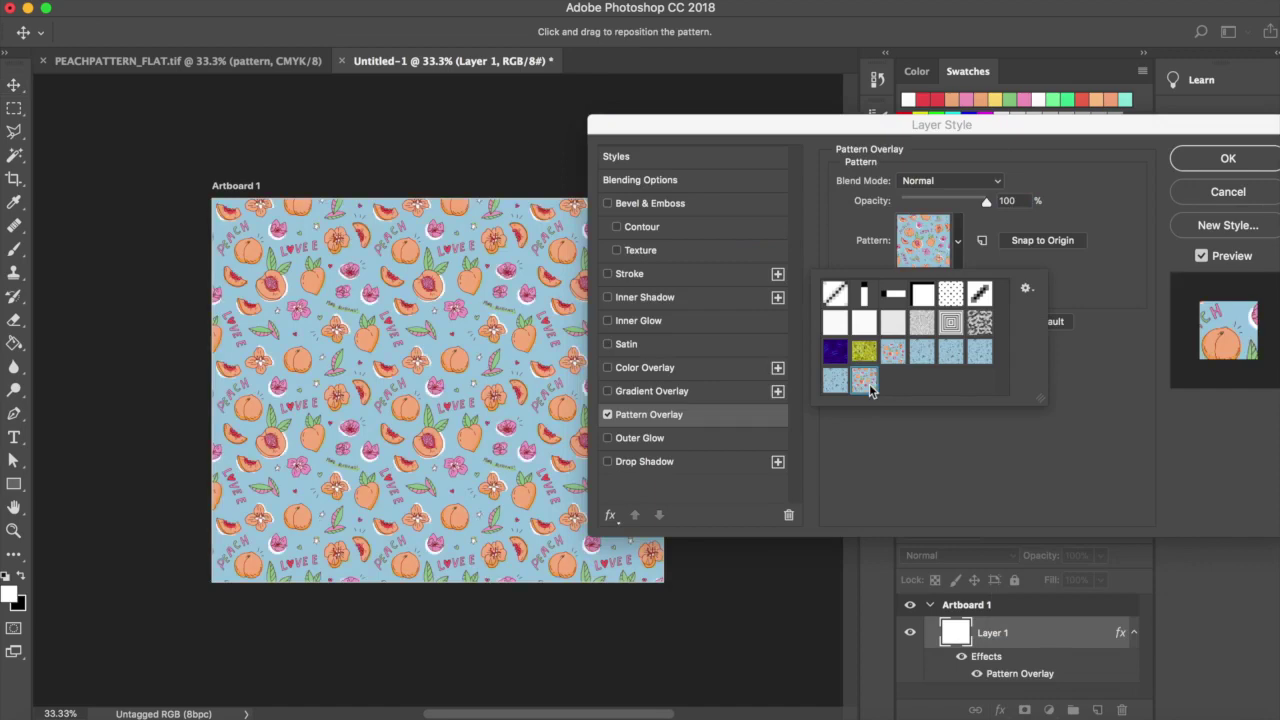
click(1112, 266)
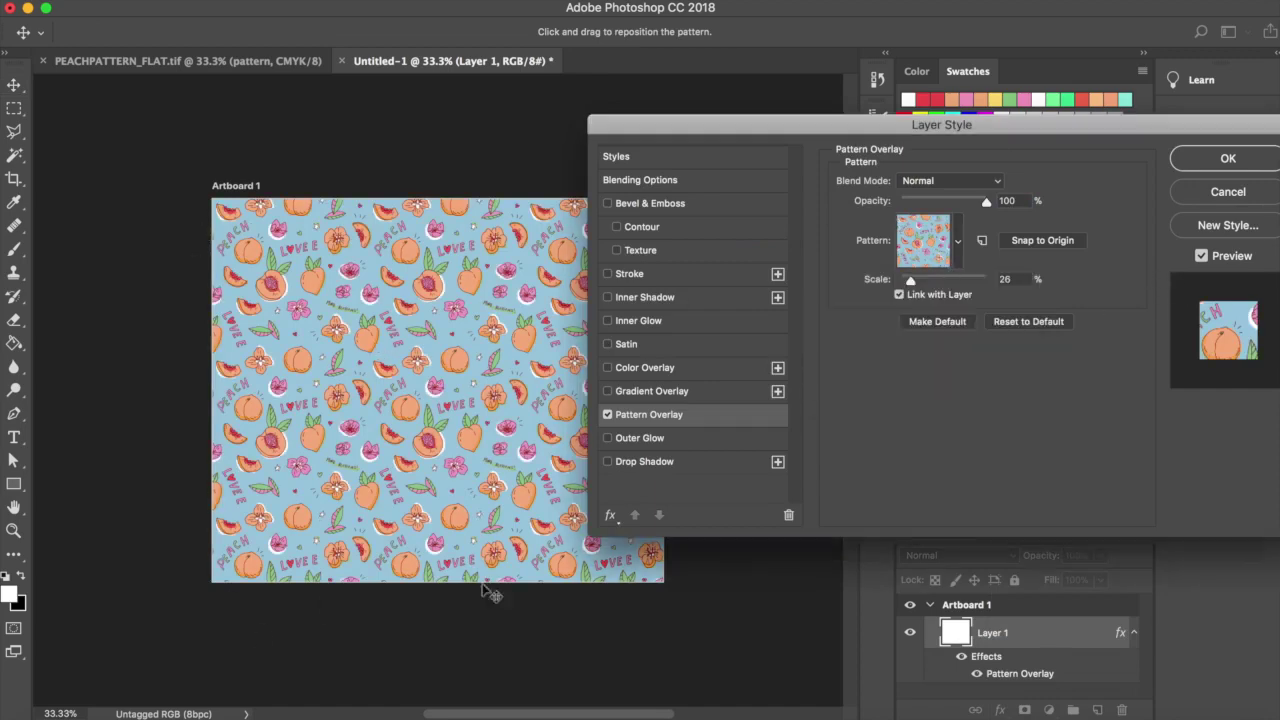
click(982, 281)
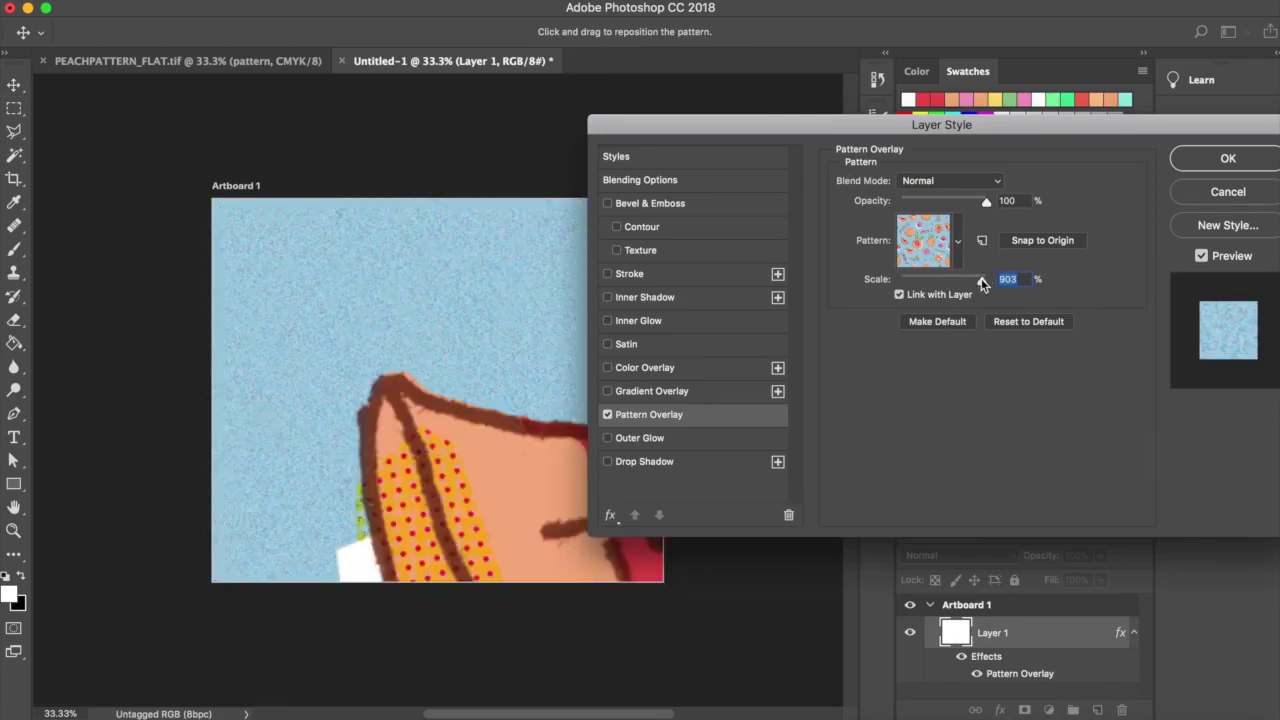
drag(981, 283, 911, 282)
click(1222, 158)
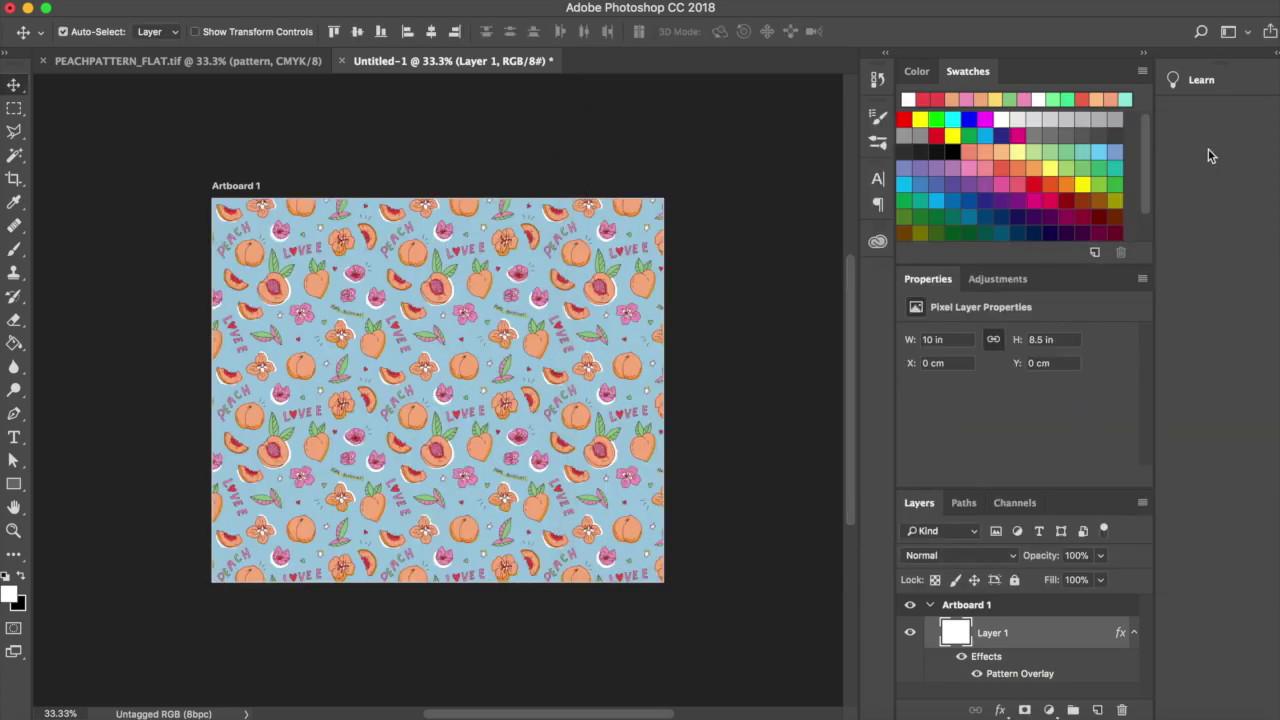
Scroll and zoom around the tiled peach pattern in Untitled-1 to inspect the seams.
scroll(580, 460, up, 8)
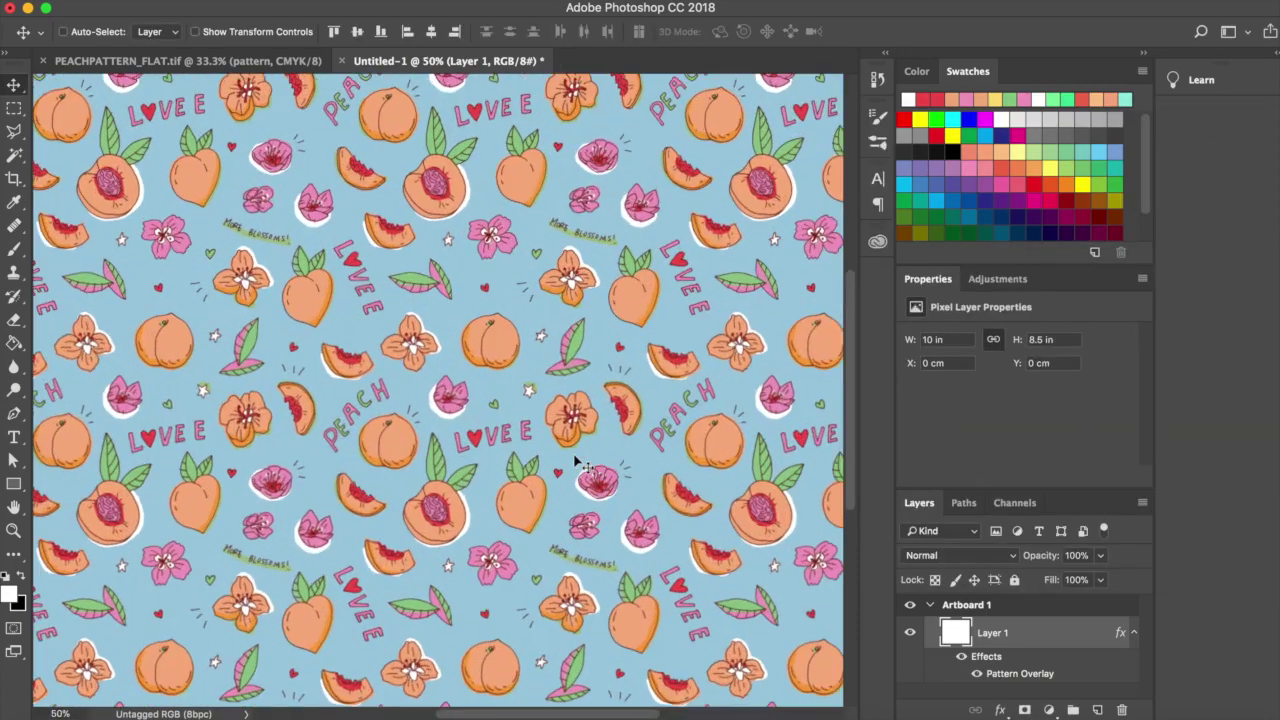
scroll(577, 461, down, 6)
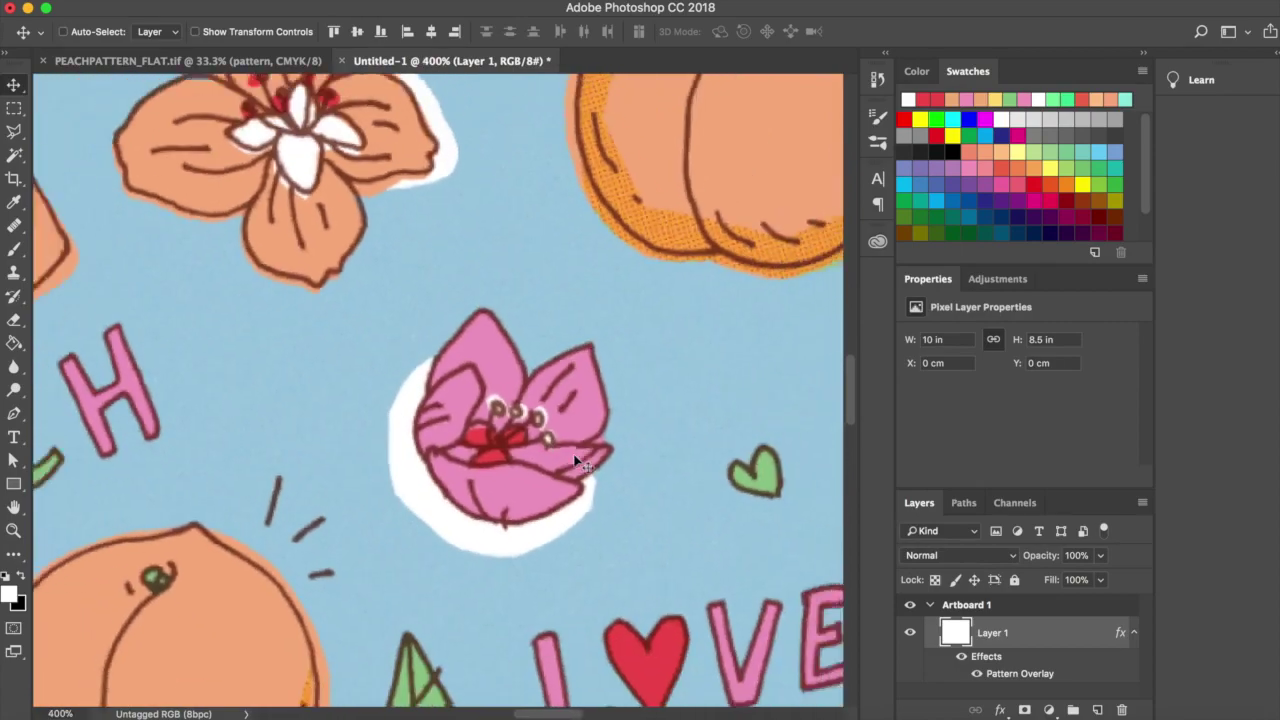
scroll(577, 461, down, 2)
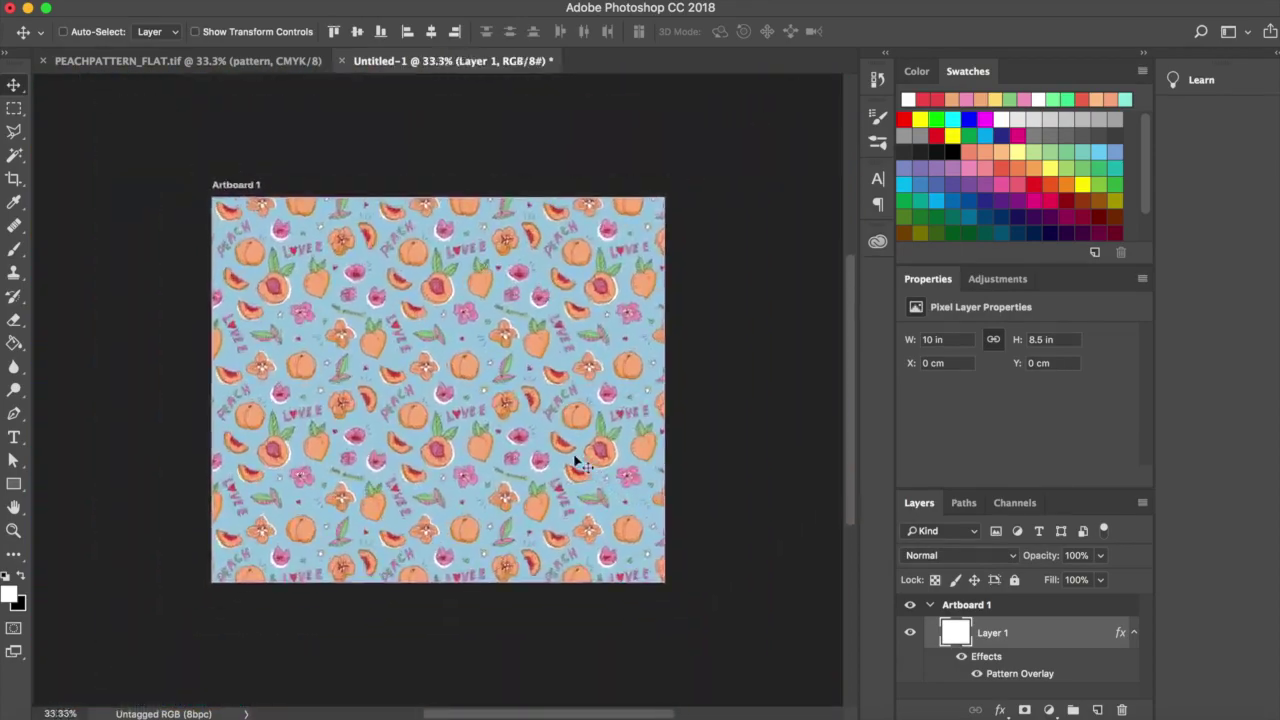
scroll(577, 461, up, 2)
scroll(578, 463, down, 1)
scroll(578, 463, up, 5)
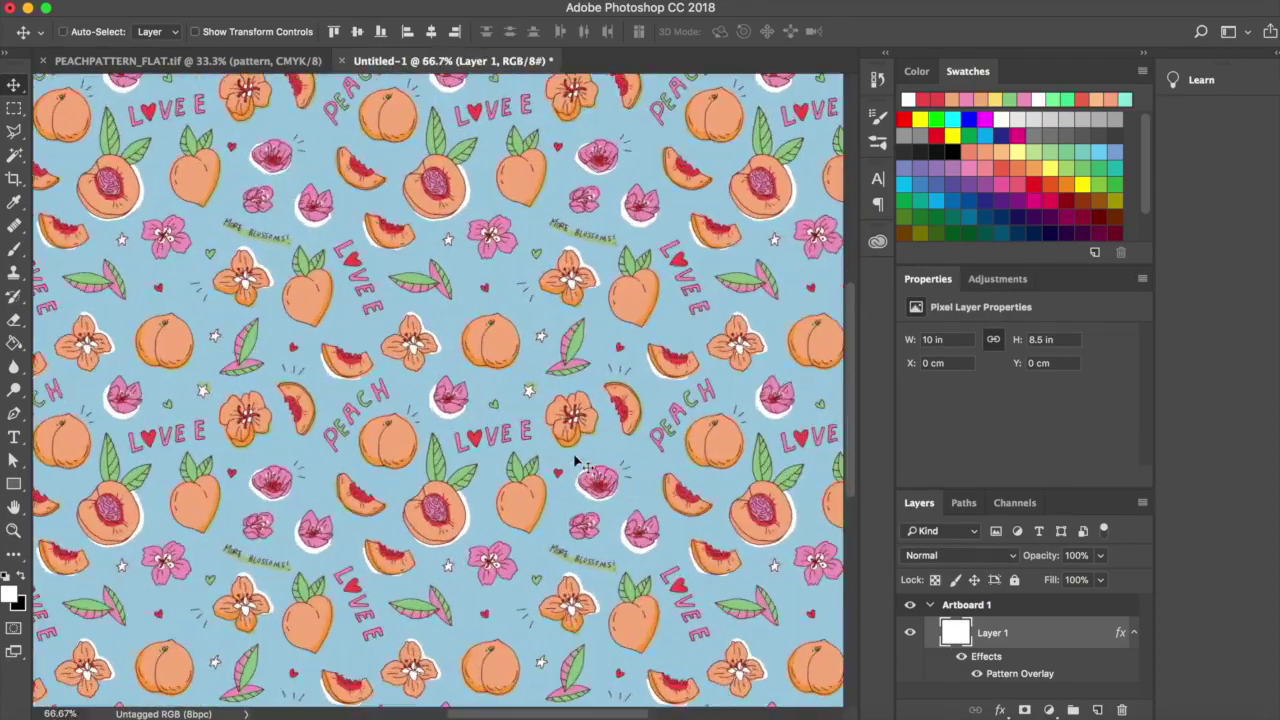
scroll(575, 462, left, 3)
scroll(575, 462, down, 10)
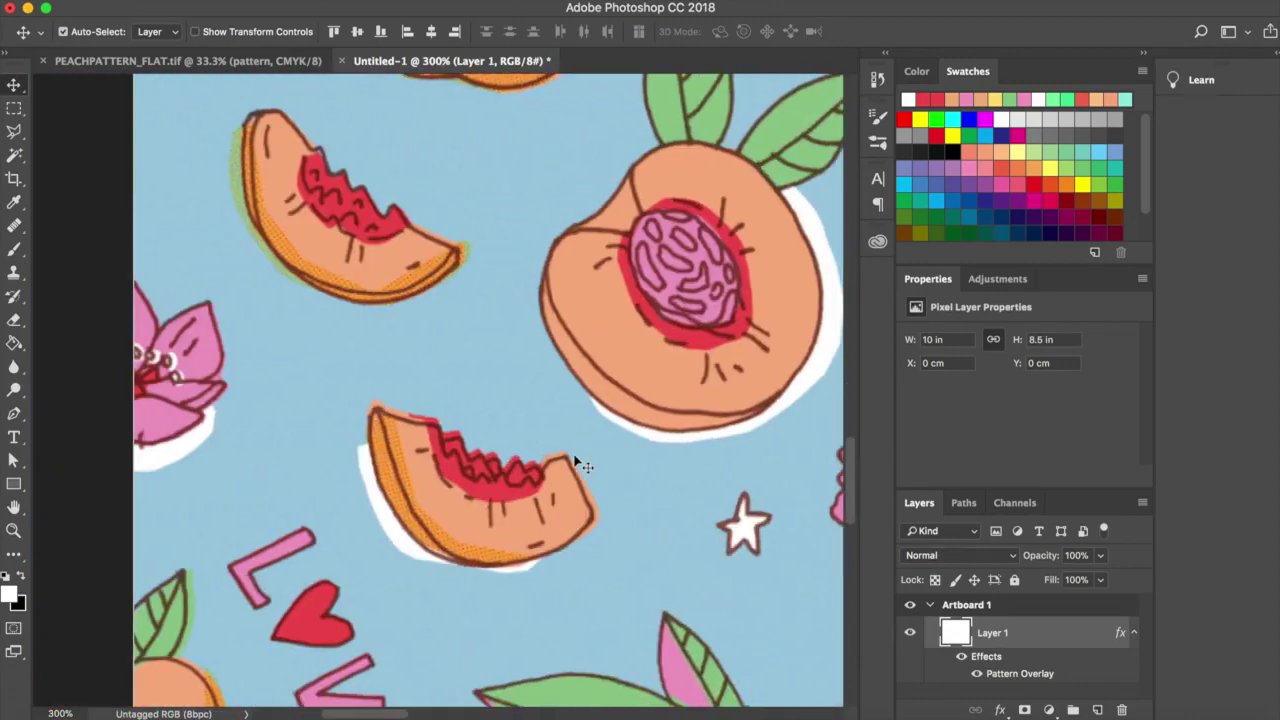
scroll(576, 462, up, 6)
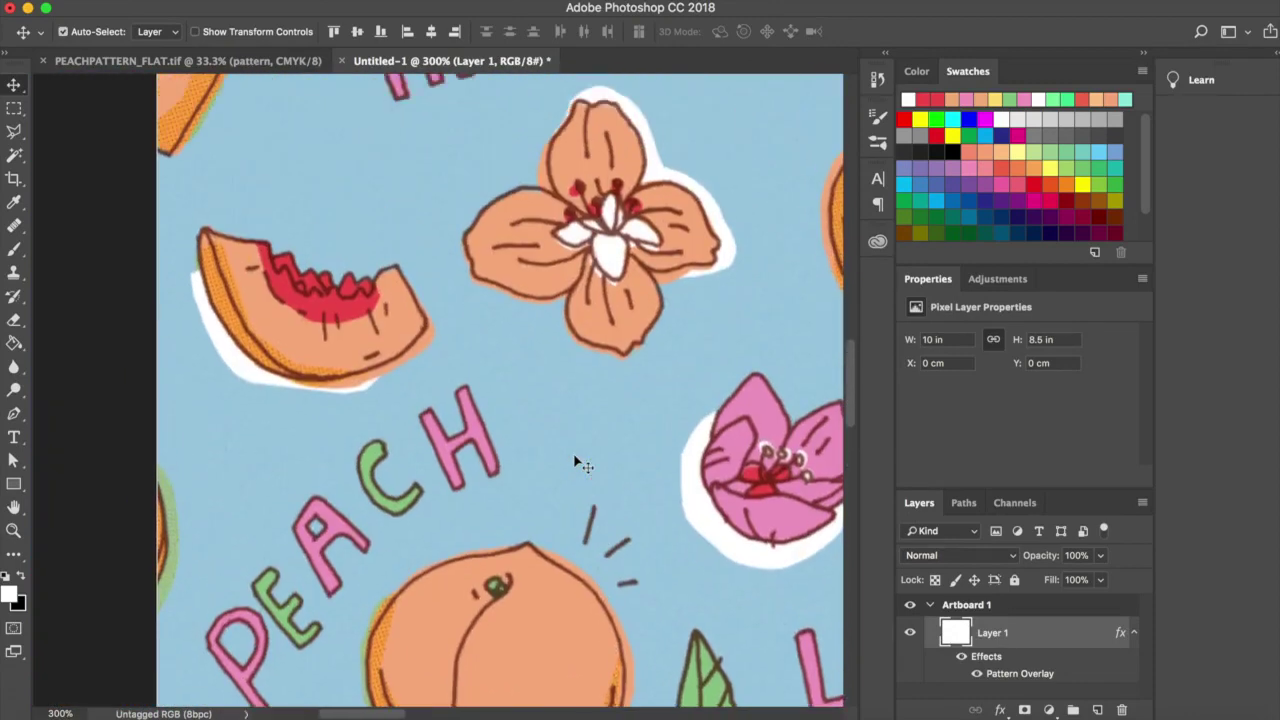
scroll(576, 462, right, 3)
scroll(576, 462, right, 4)
scroll(576, 462, down, 3)
scroll(576, 462, right, 3)
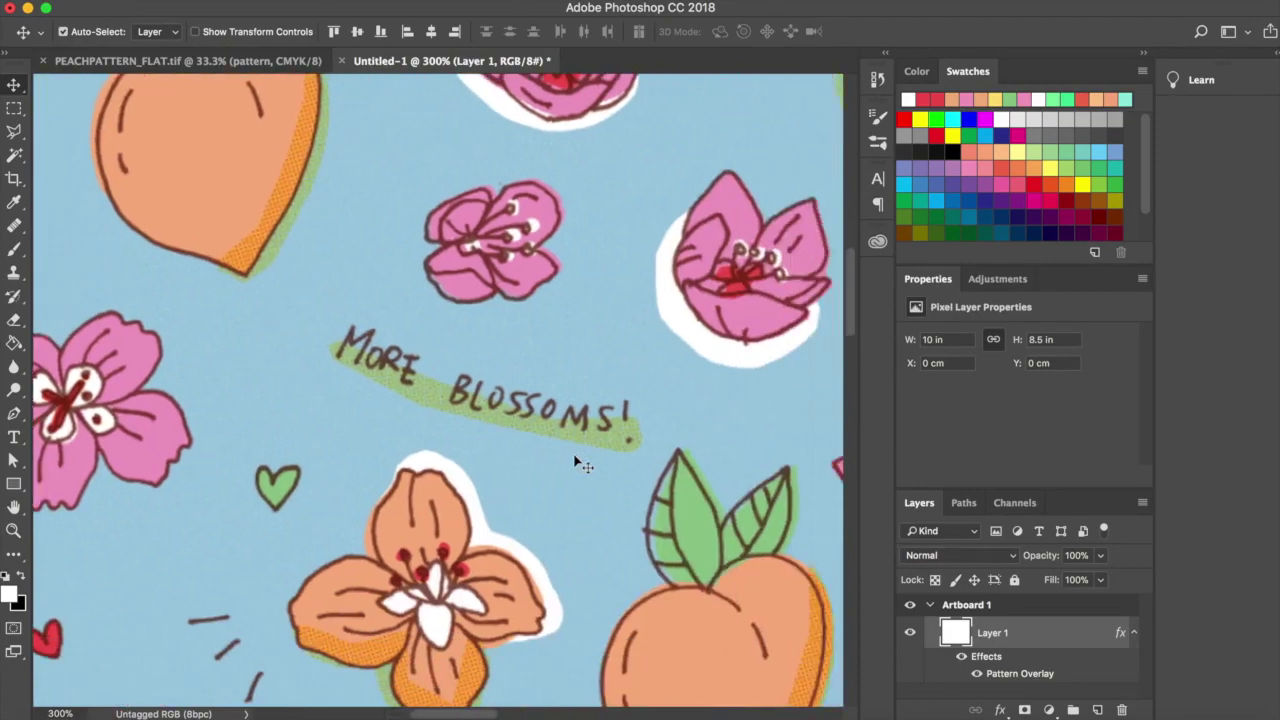
key(super+1)
key(super+minus)
key(super+minus)
key(super+minus)
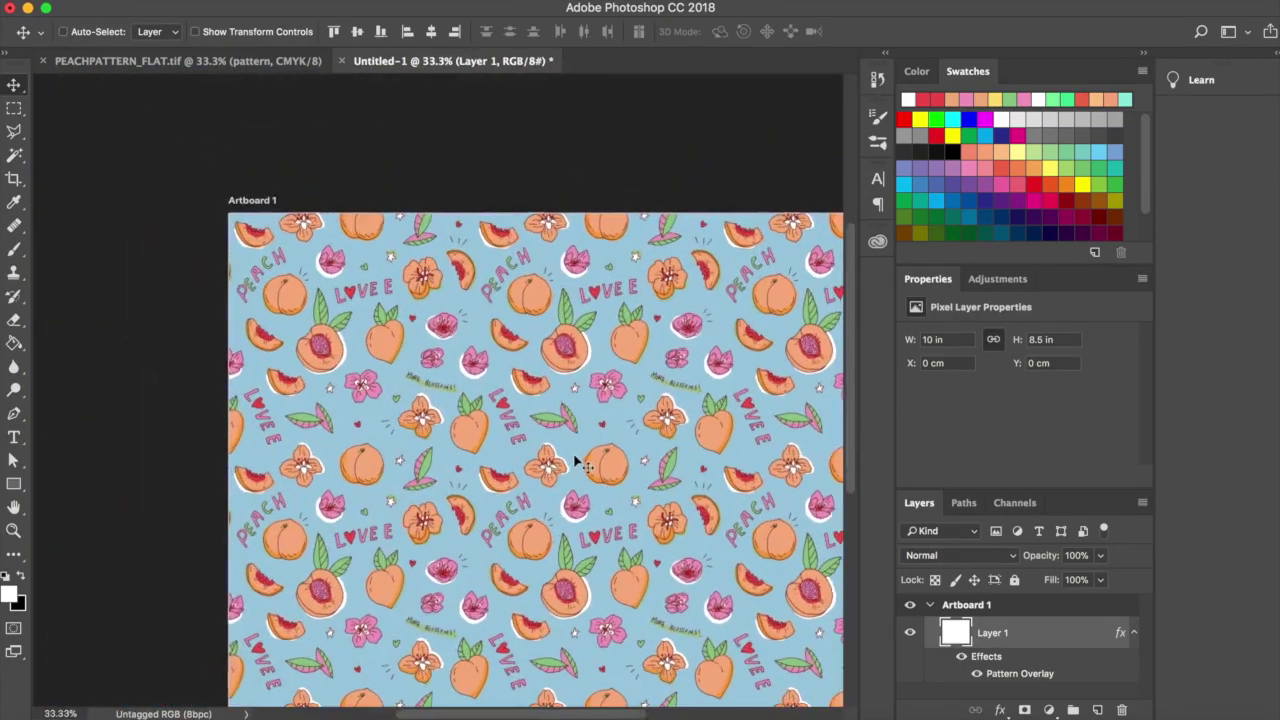
key(super+equal)
scroll(575, 462, down, 3)
scroll(575, 462, right, 3)
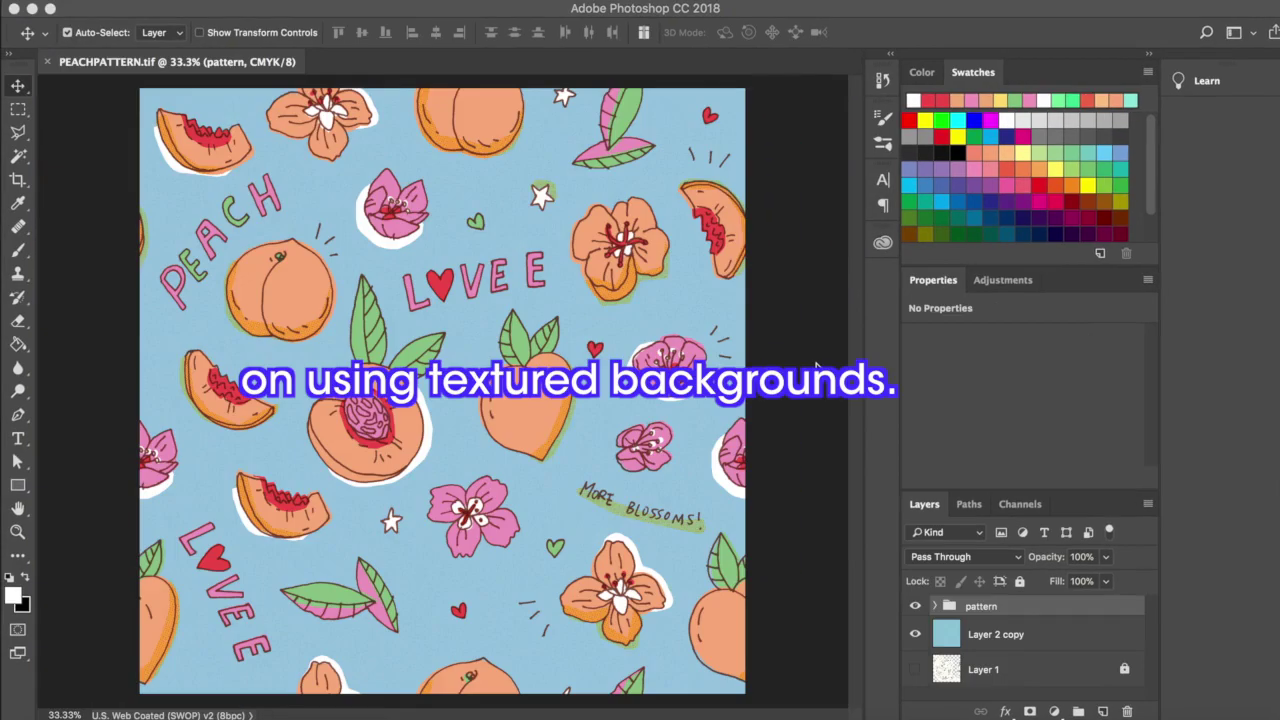
key(super+equal)
key(super+equal)
key(super+equal)
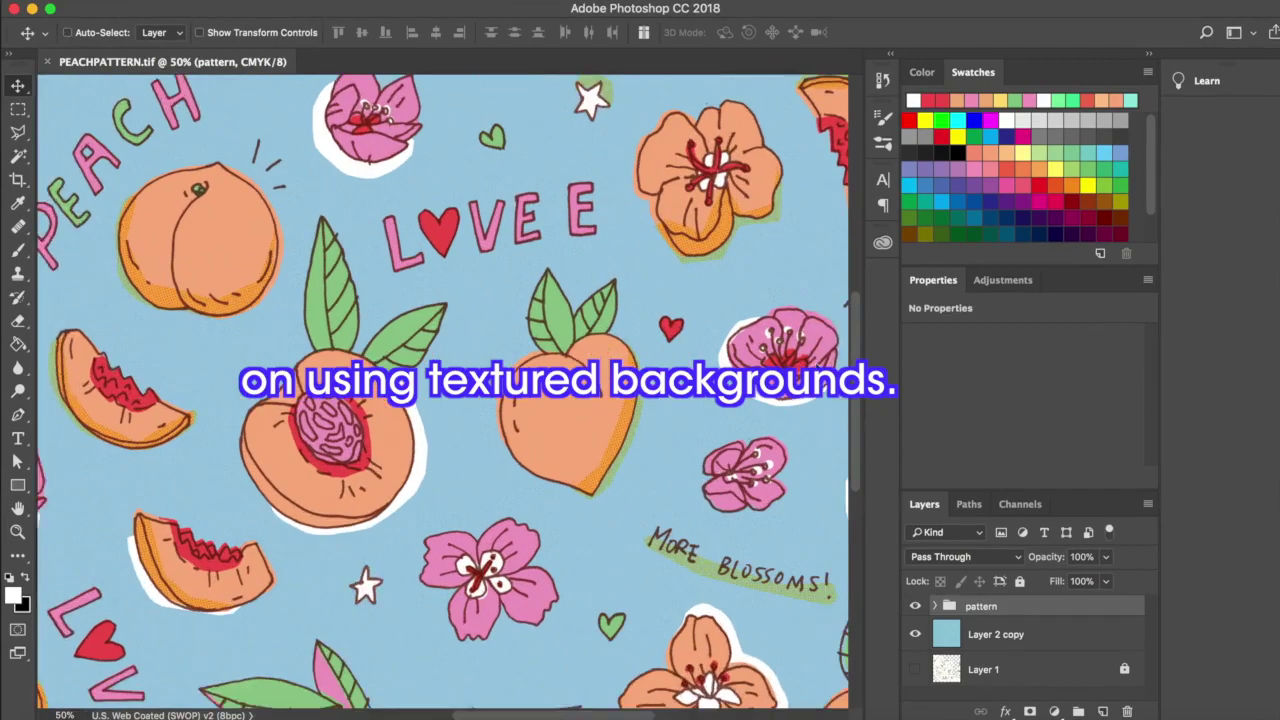
scroll(818, 370, down, 3)
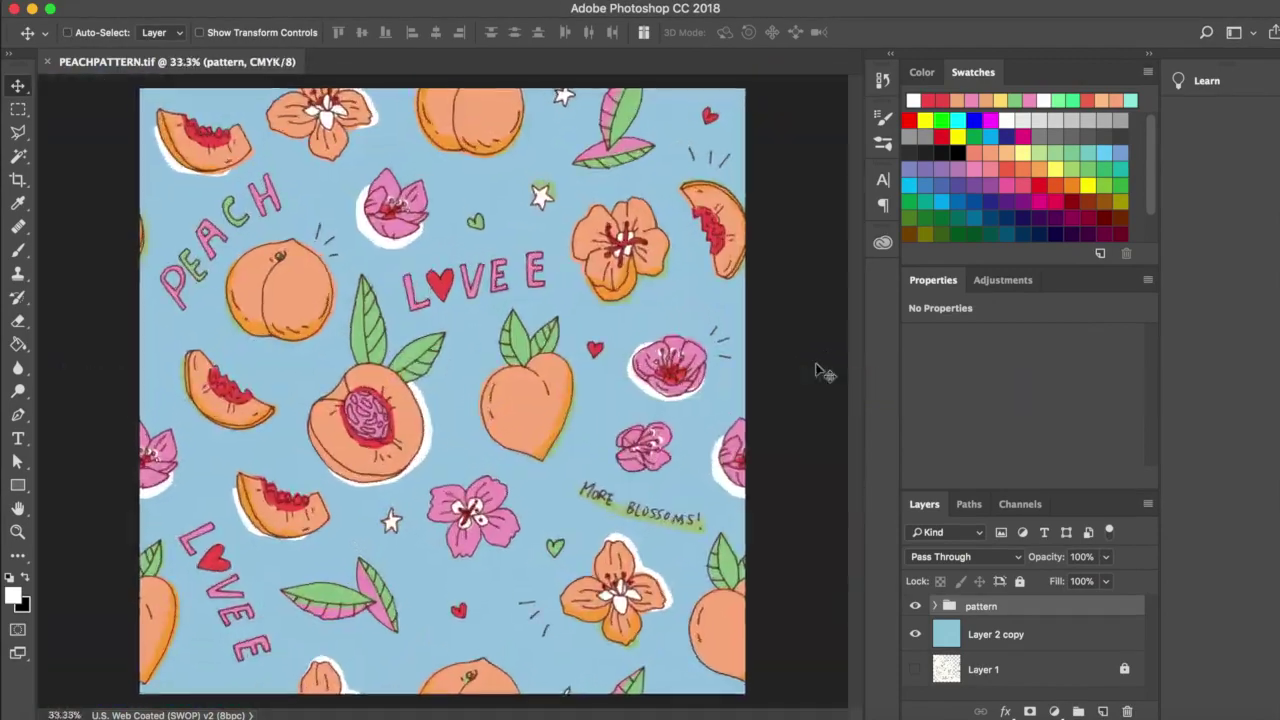
key(super+equal)
key(super+equal)
key(super+equal)
key(super+equal)
key(super+equal)
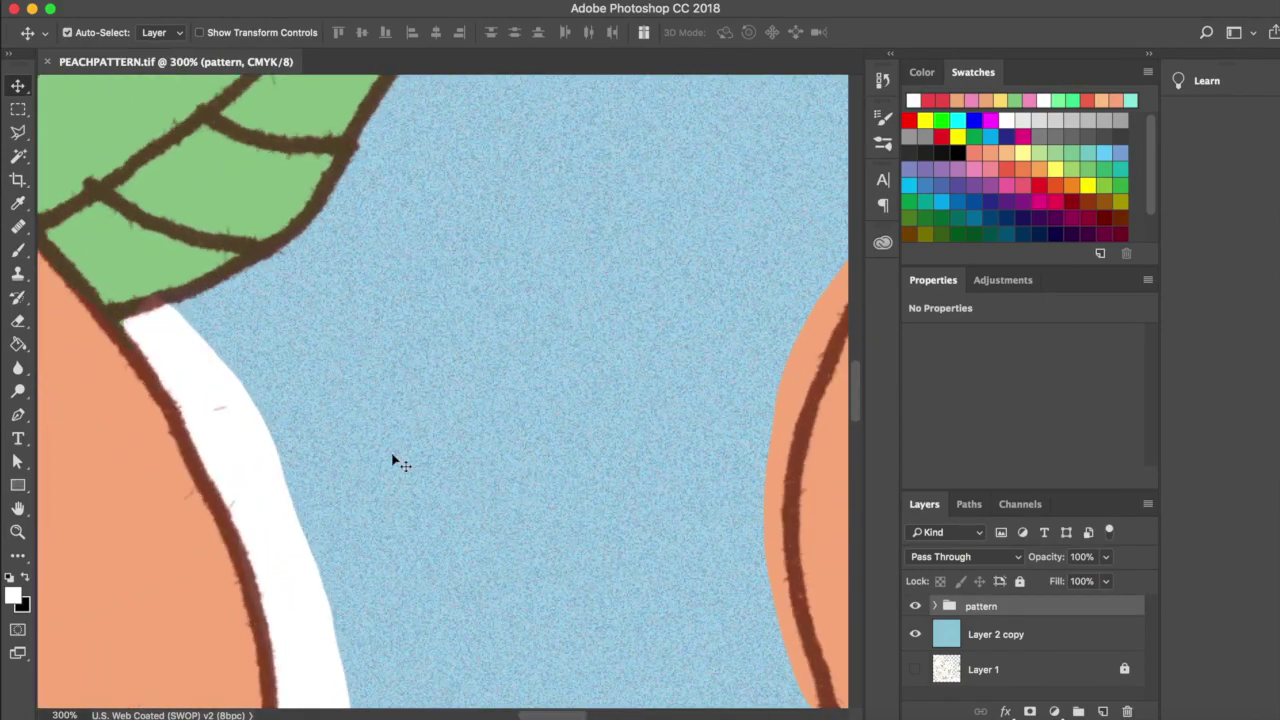
scroll(421, 404, left, 10)
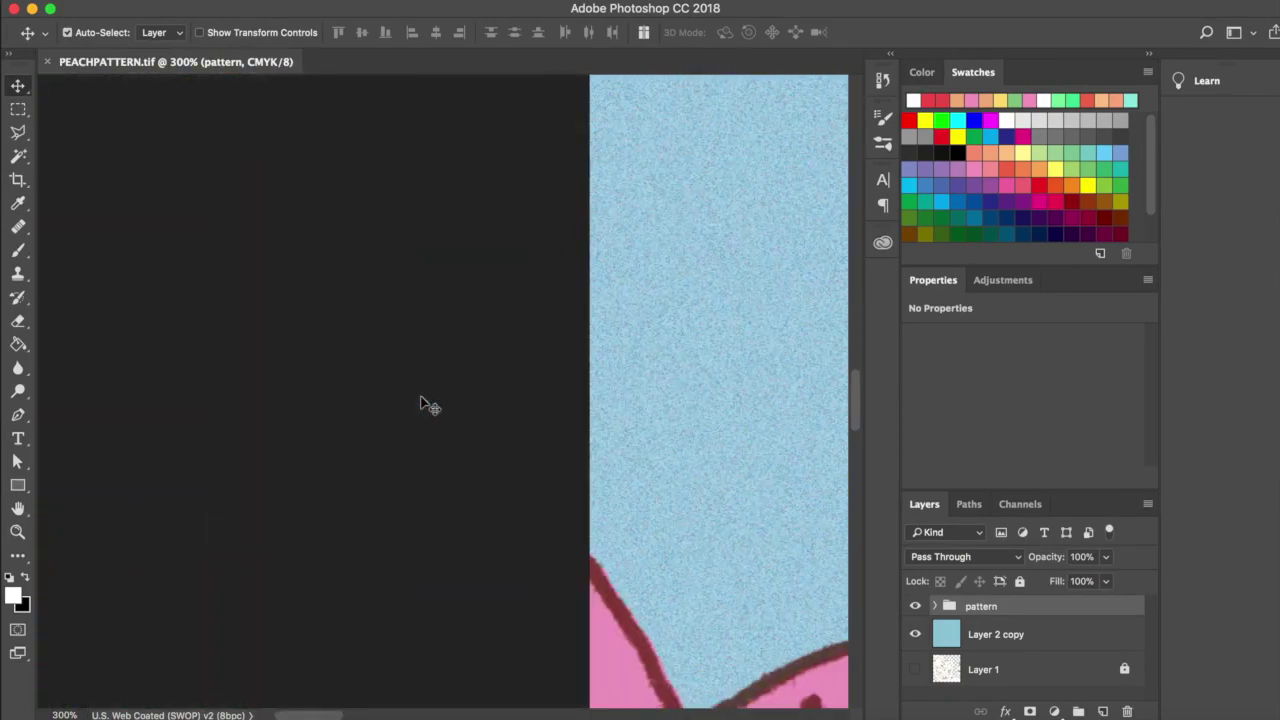
scroll(421, 404, right, 15)
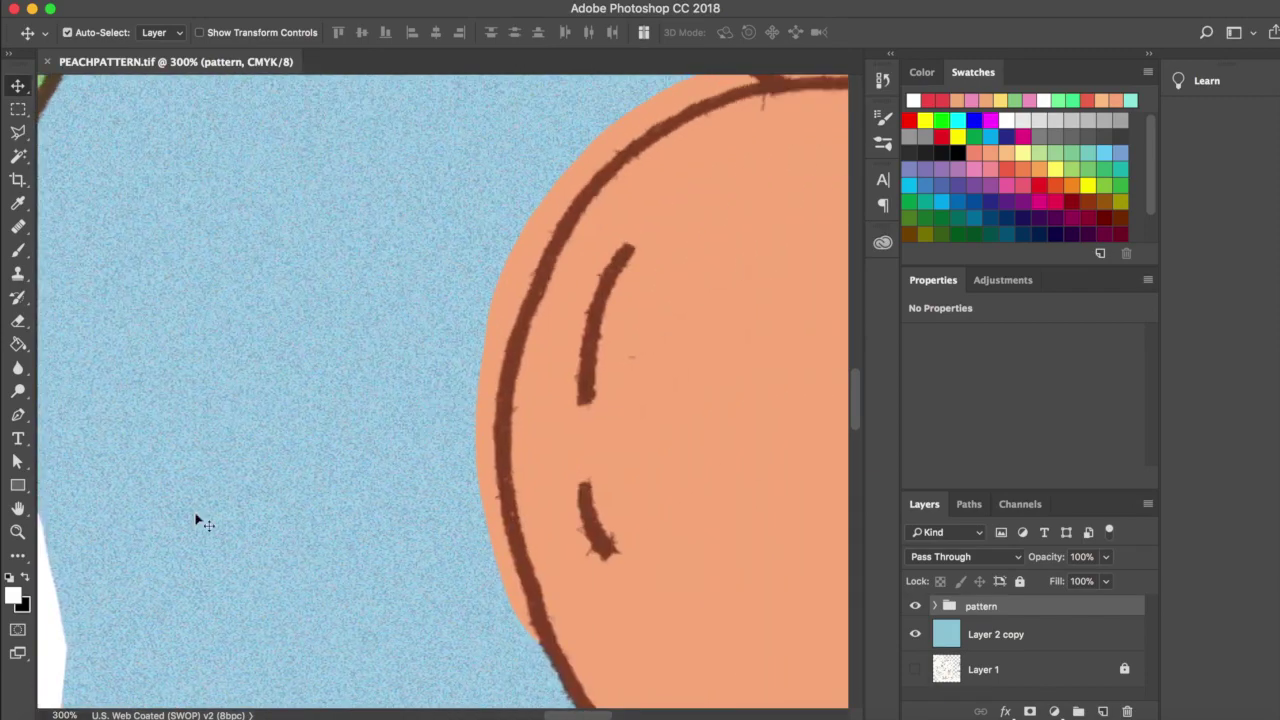
key(super+minus)
key(super+minus)
key(super+minus)
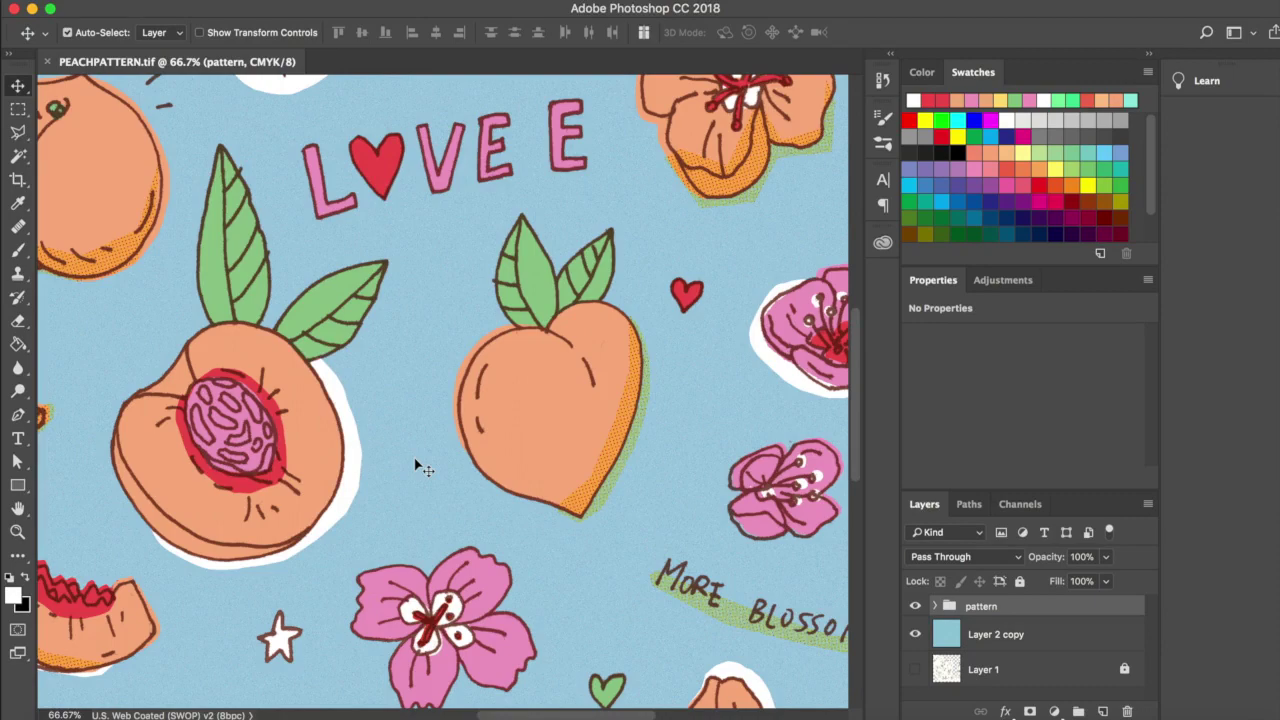
scroll(418, 462, down, 3)
scroll(418, 462, left, 4)
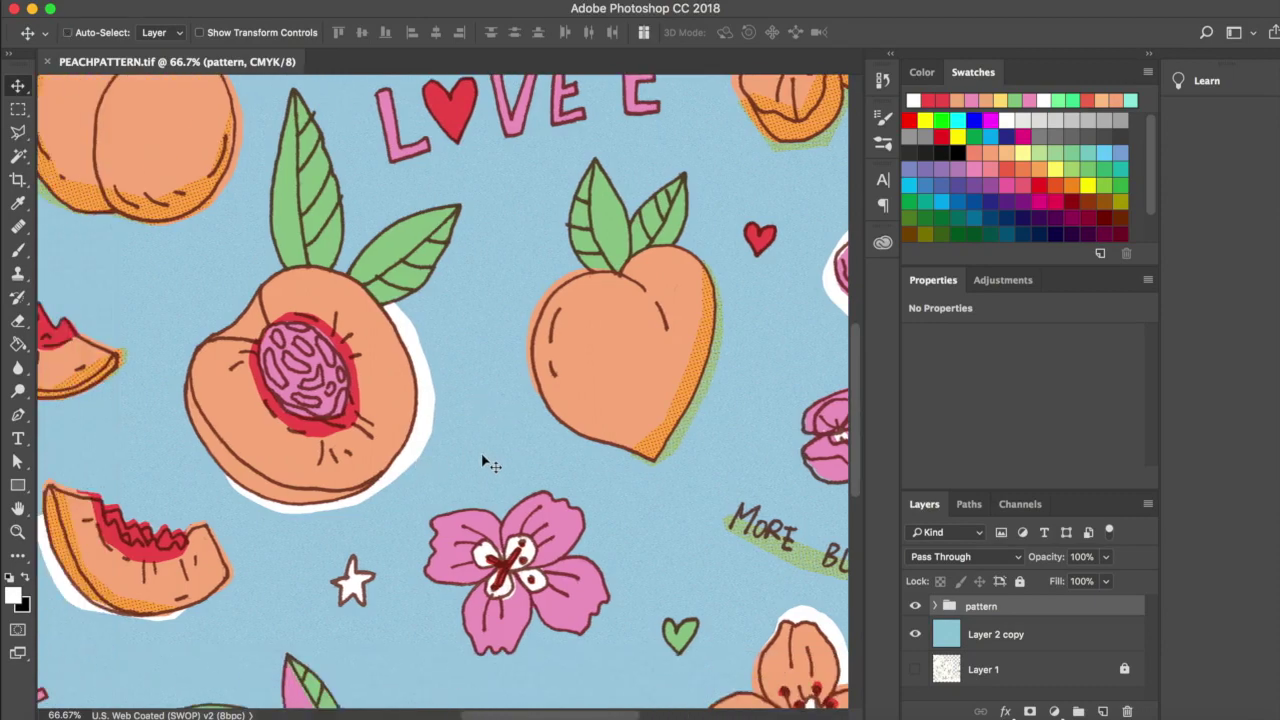
key(super+minus)
key(super+minus)
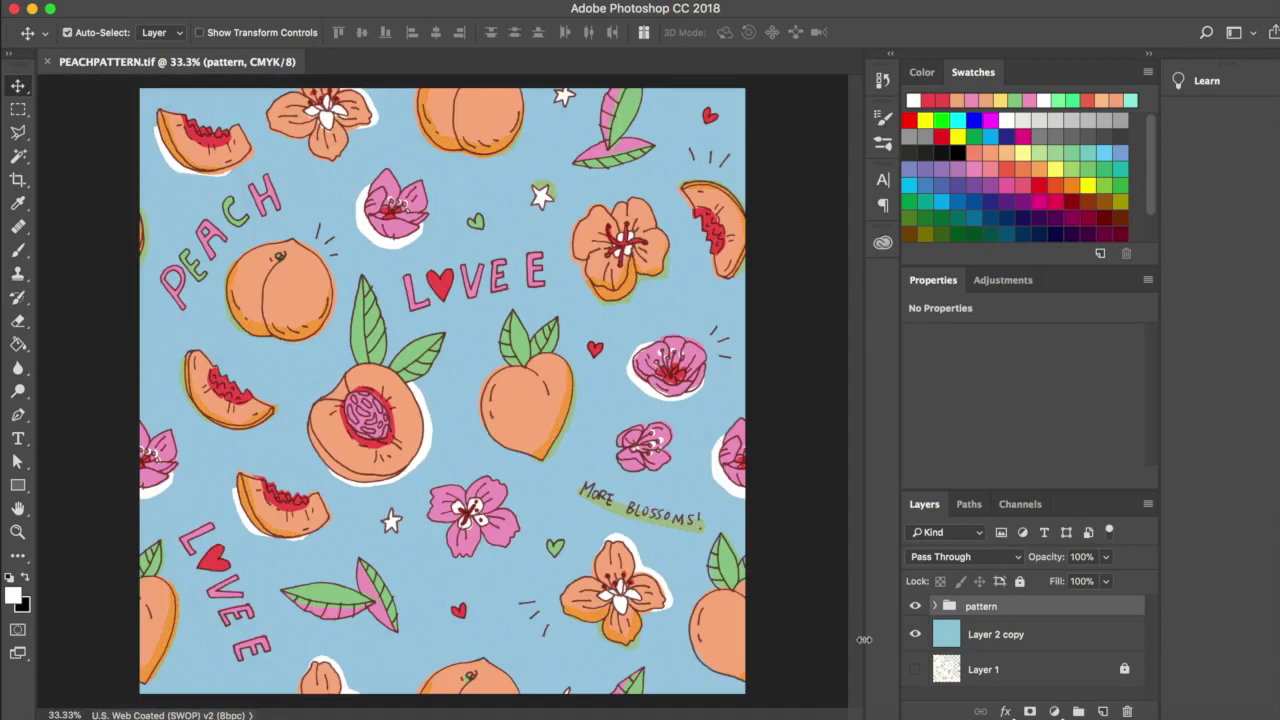
Sample the light blue from the textured Layer 2 copy with the Eyedropper.
click(915, 635)
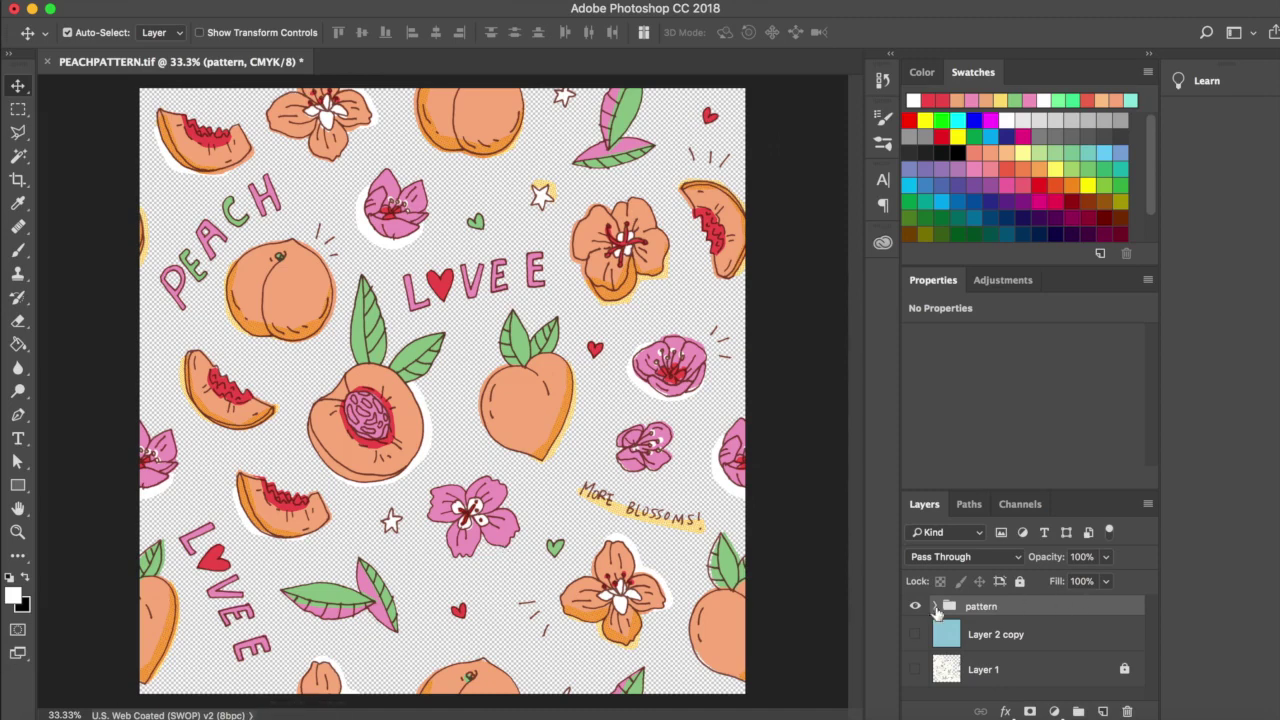
click(915, 634)
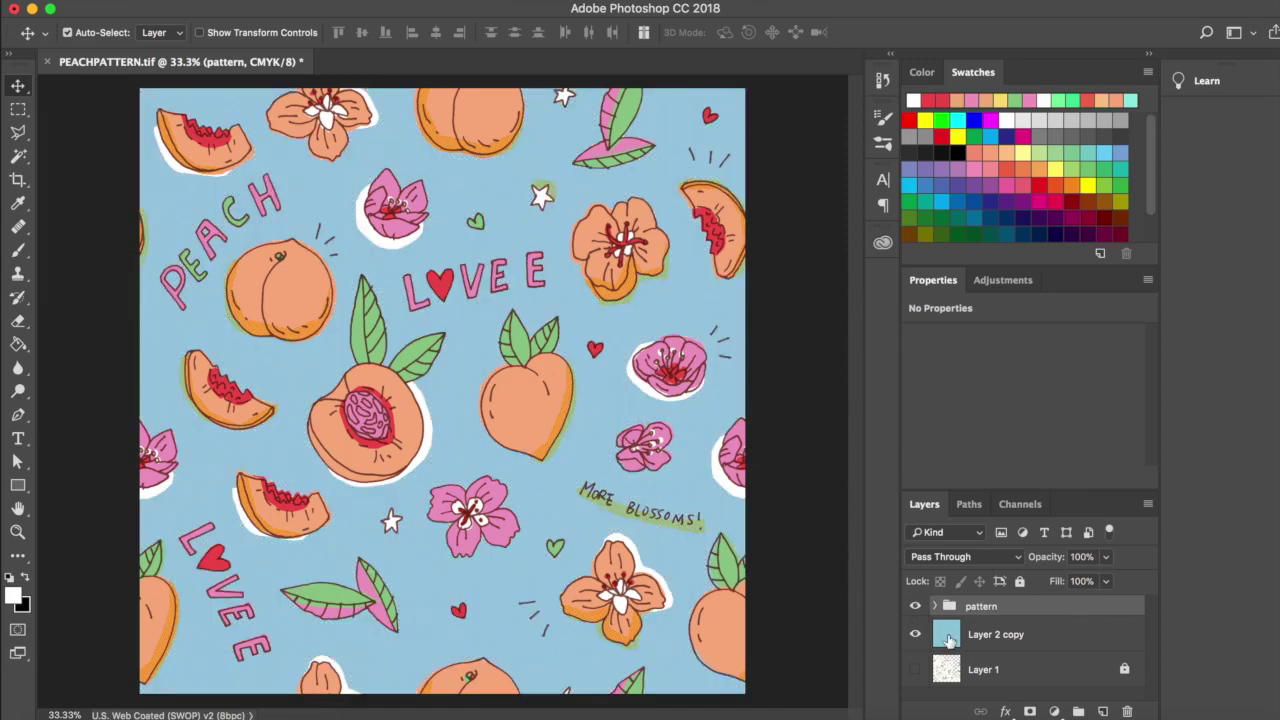
click(945, 640)
key(i)
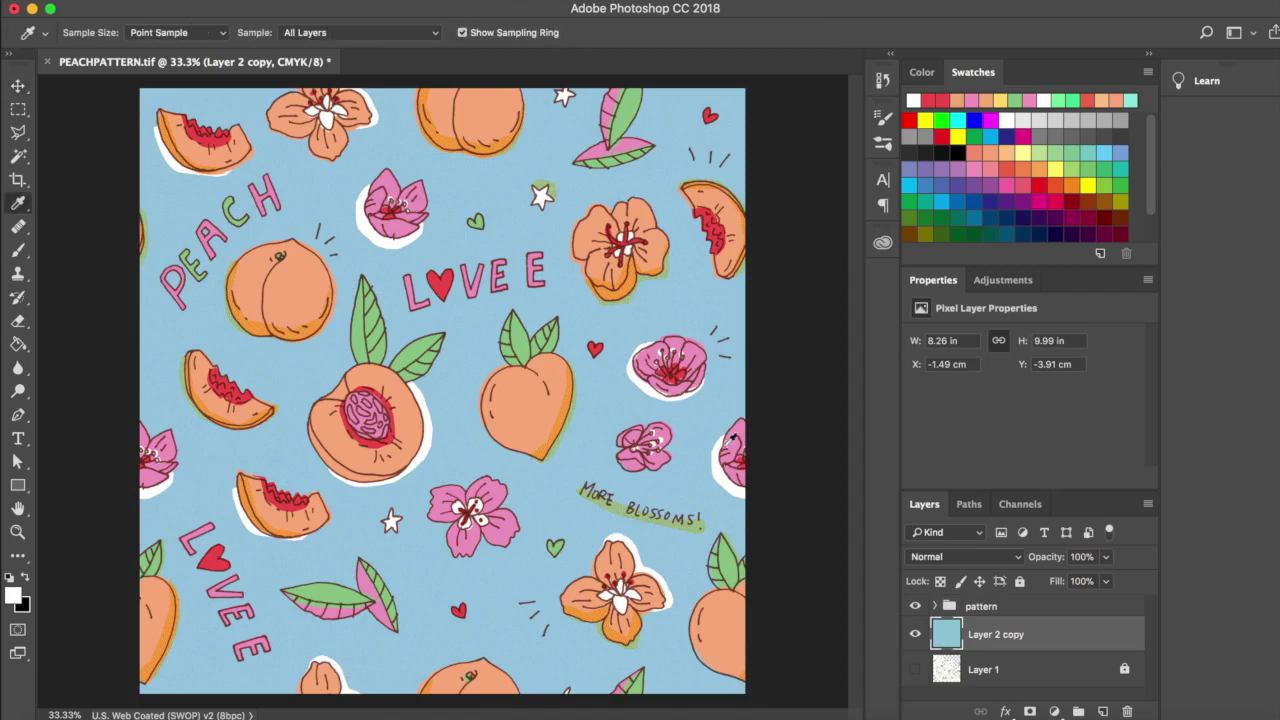
click(600, 402)
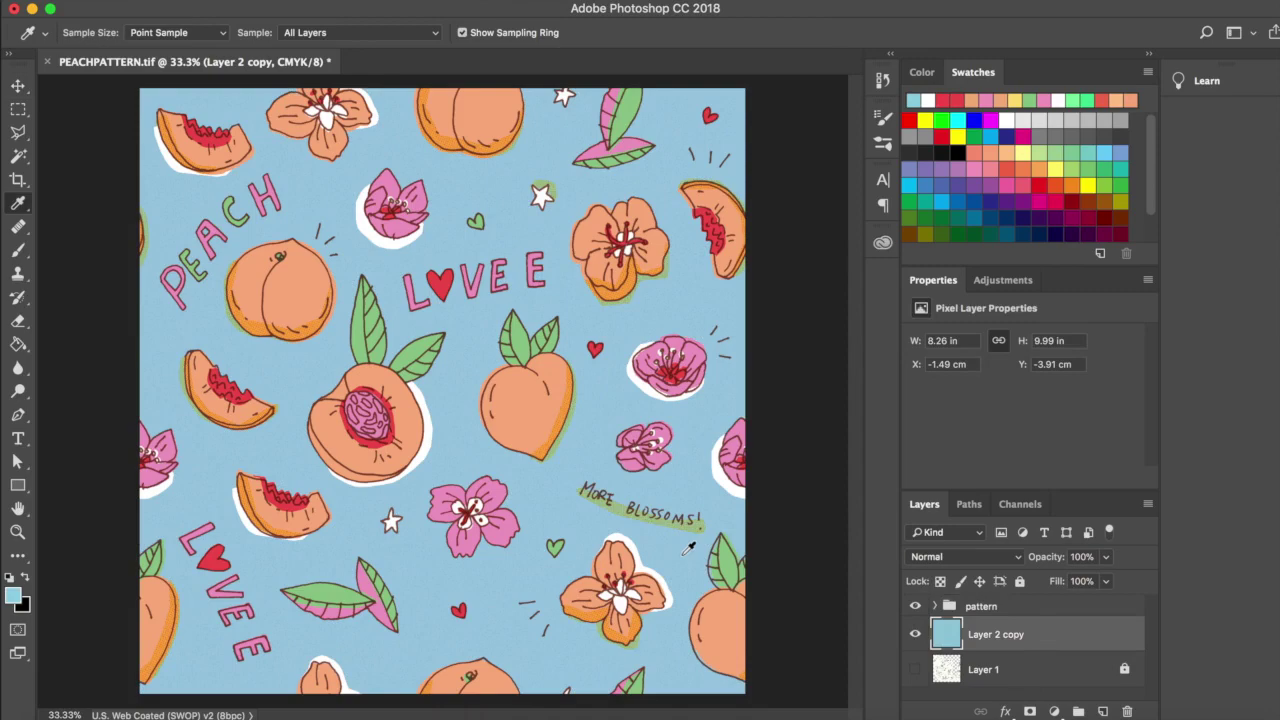
Add a new layer above Layer 2 copy filled with the sampled light blue.
key(super+shift+n)
key(Return)
key(alt+BackSpace)
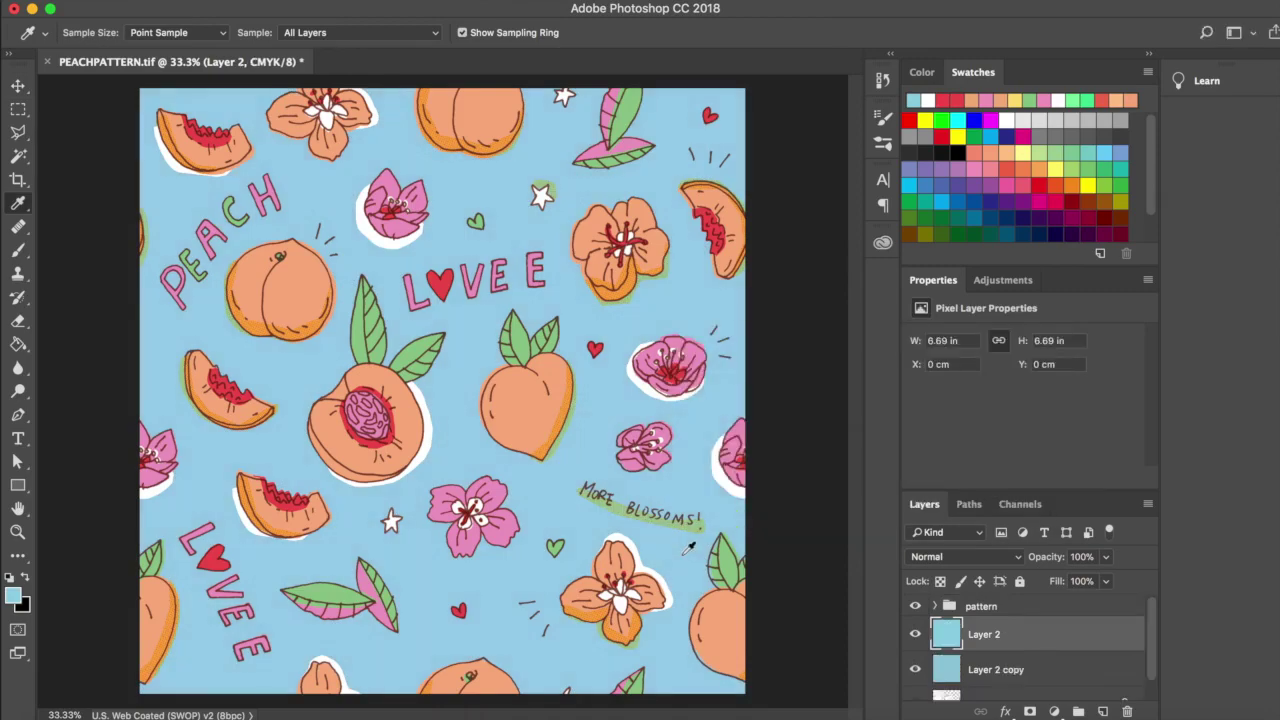
key(super+plus)
key(super+plus)
key(super+plus)
key(super+plus)
key(super+plus)
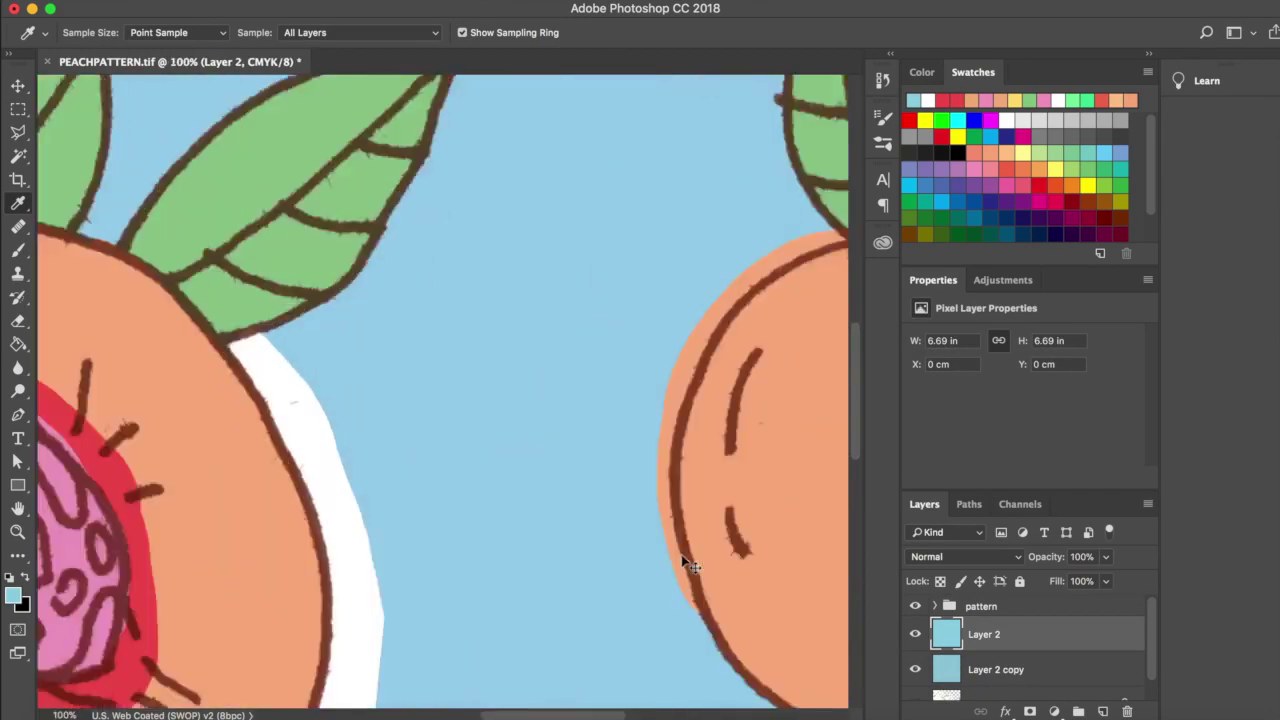
key(super+minus)
key(super+minus)
key(super+minus)
key(super+minus)
key(super+minus)
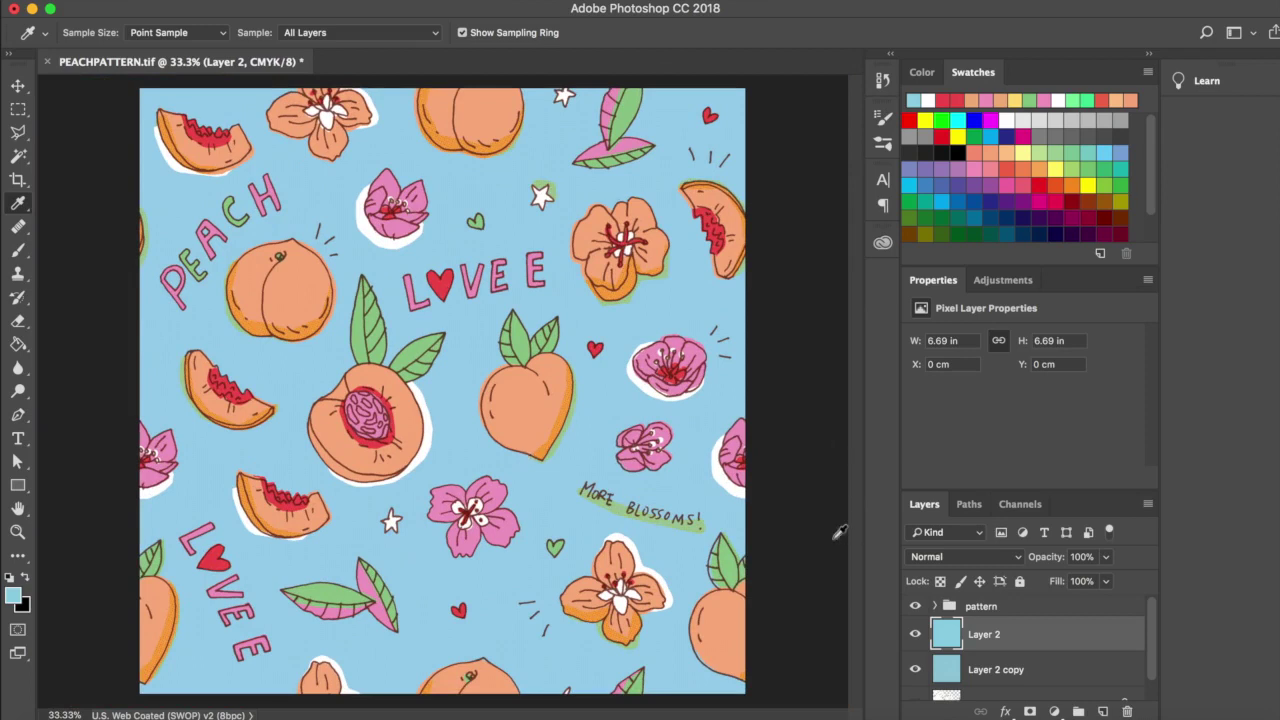
key(v)
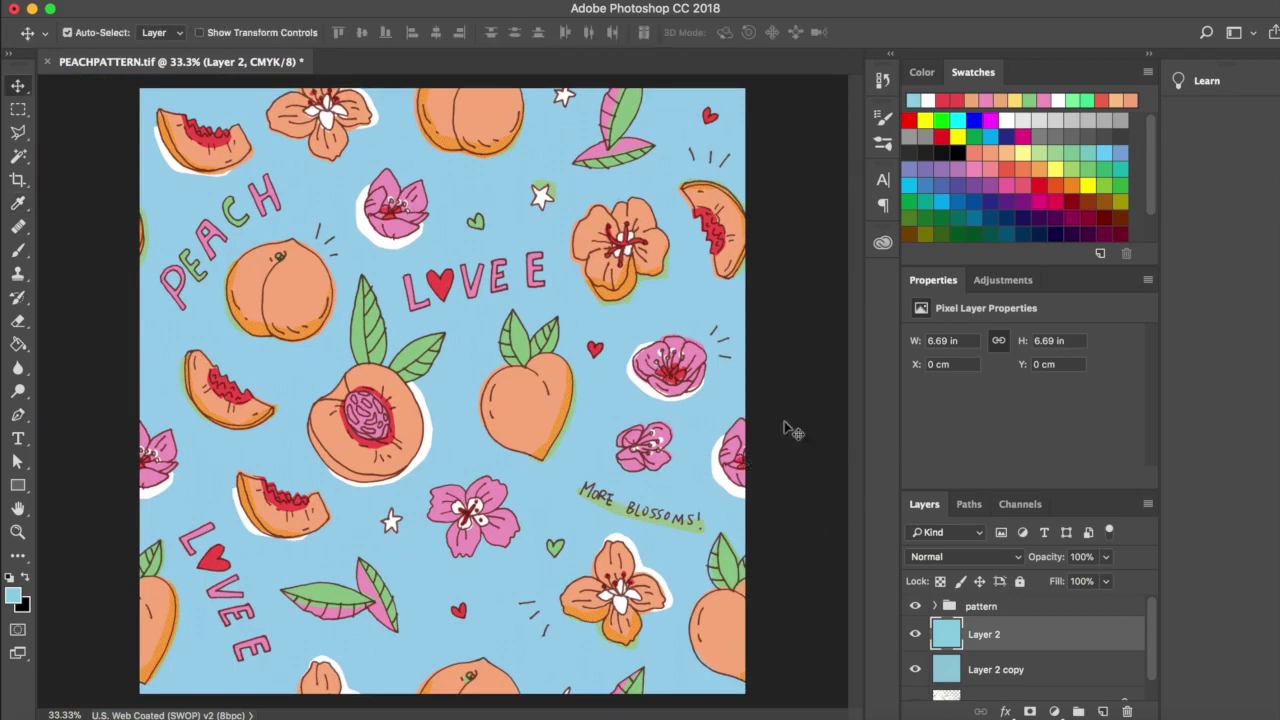